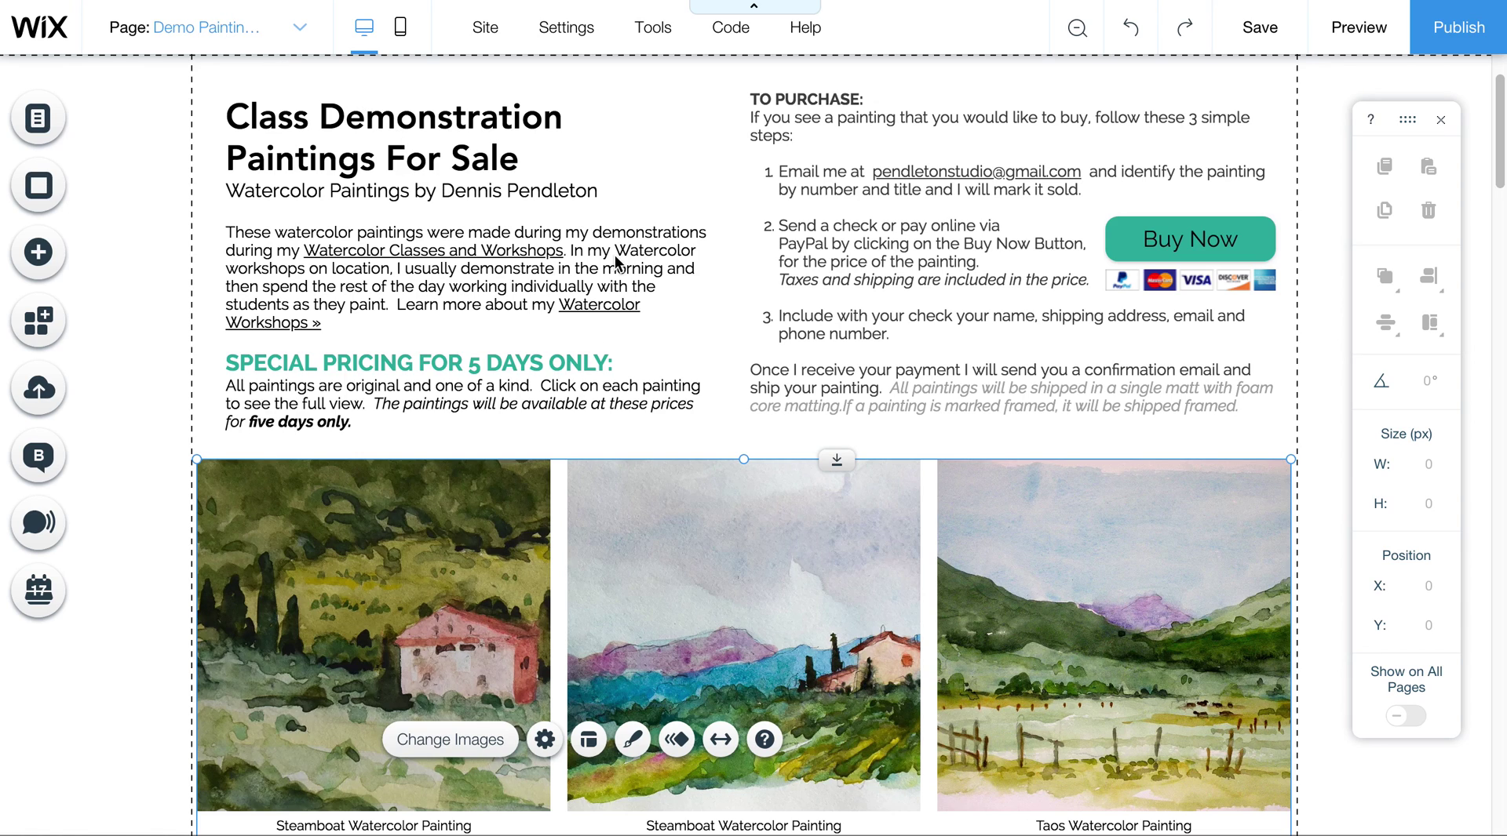
Step: Switch the editor to the Home page, with its iris painting slideshow, from the page list
{"action": "left_click", "coordinate": [624, 255]}
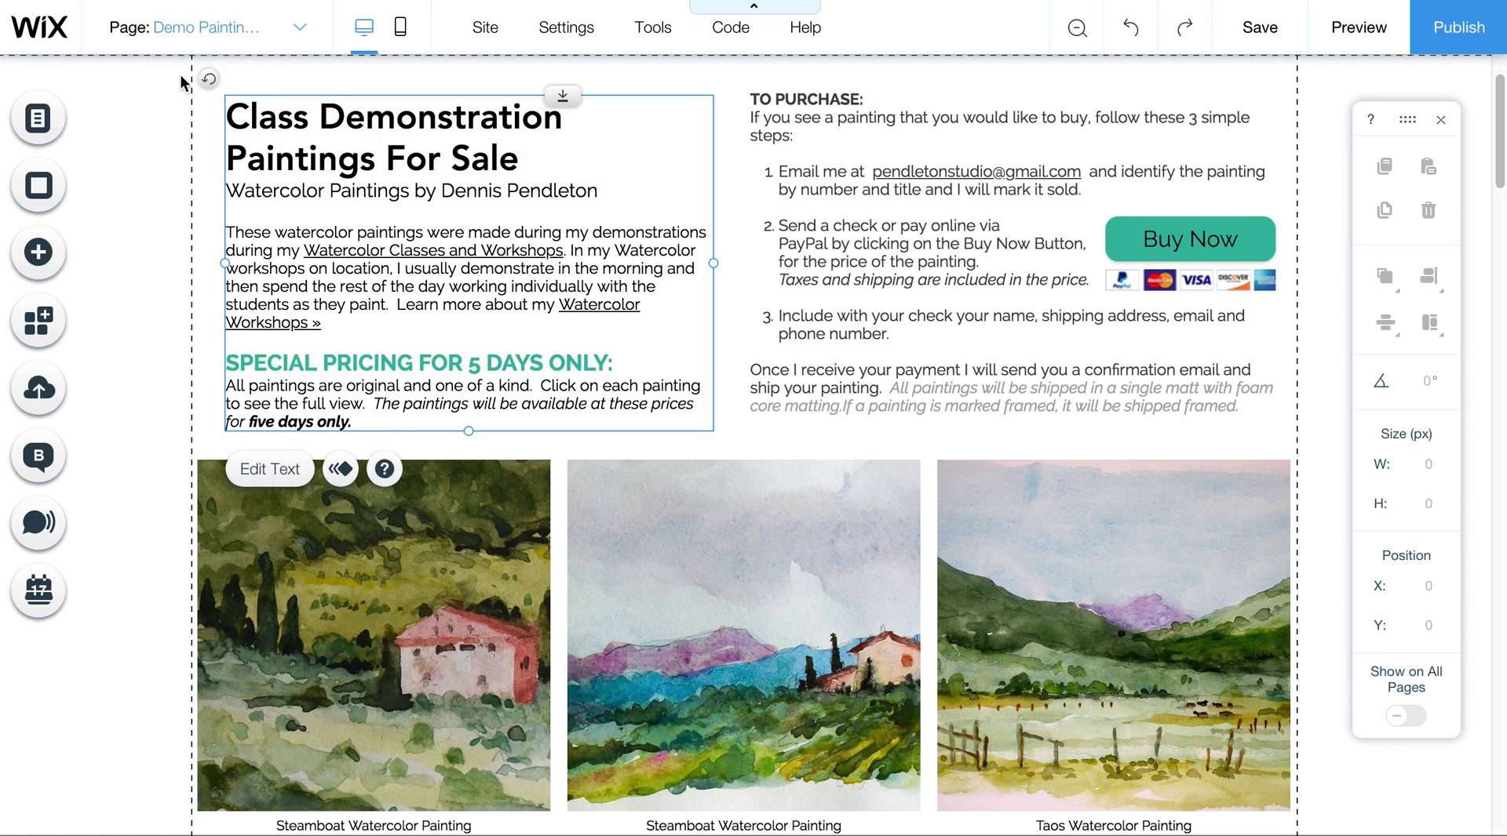
{"action": "left_click", "coordinate": [203, 29]}
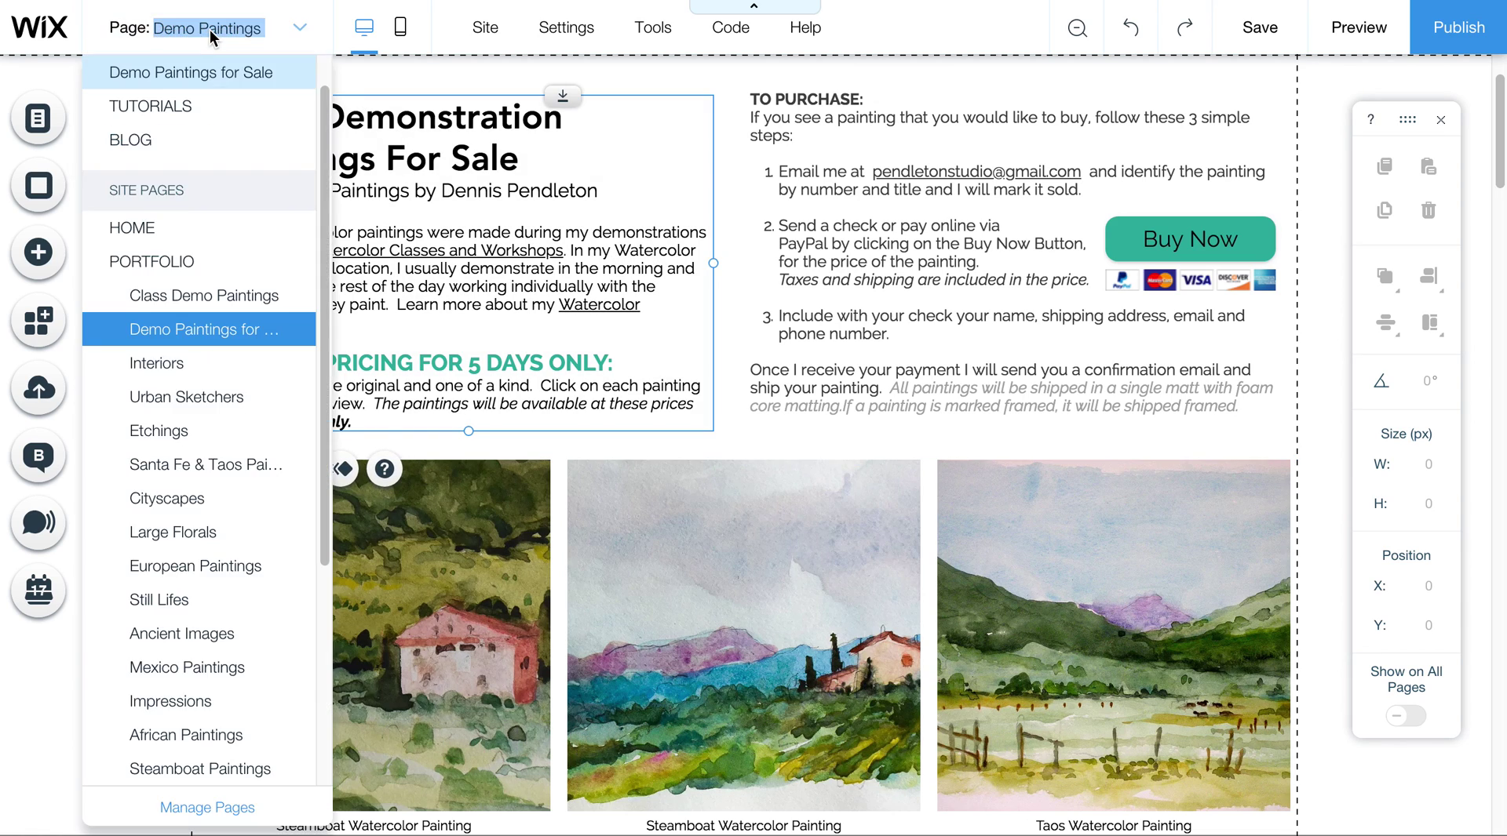
{"action": "left_click", "coordinate": [157, 241]}
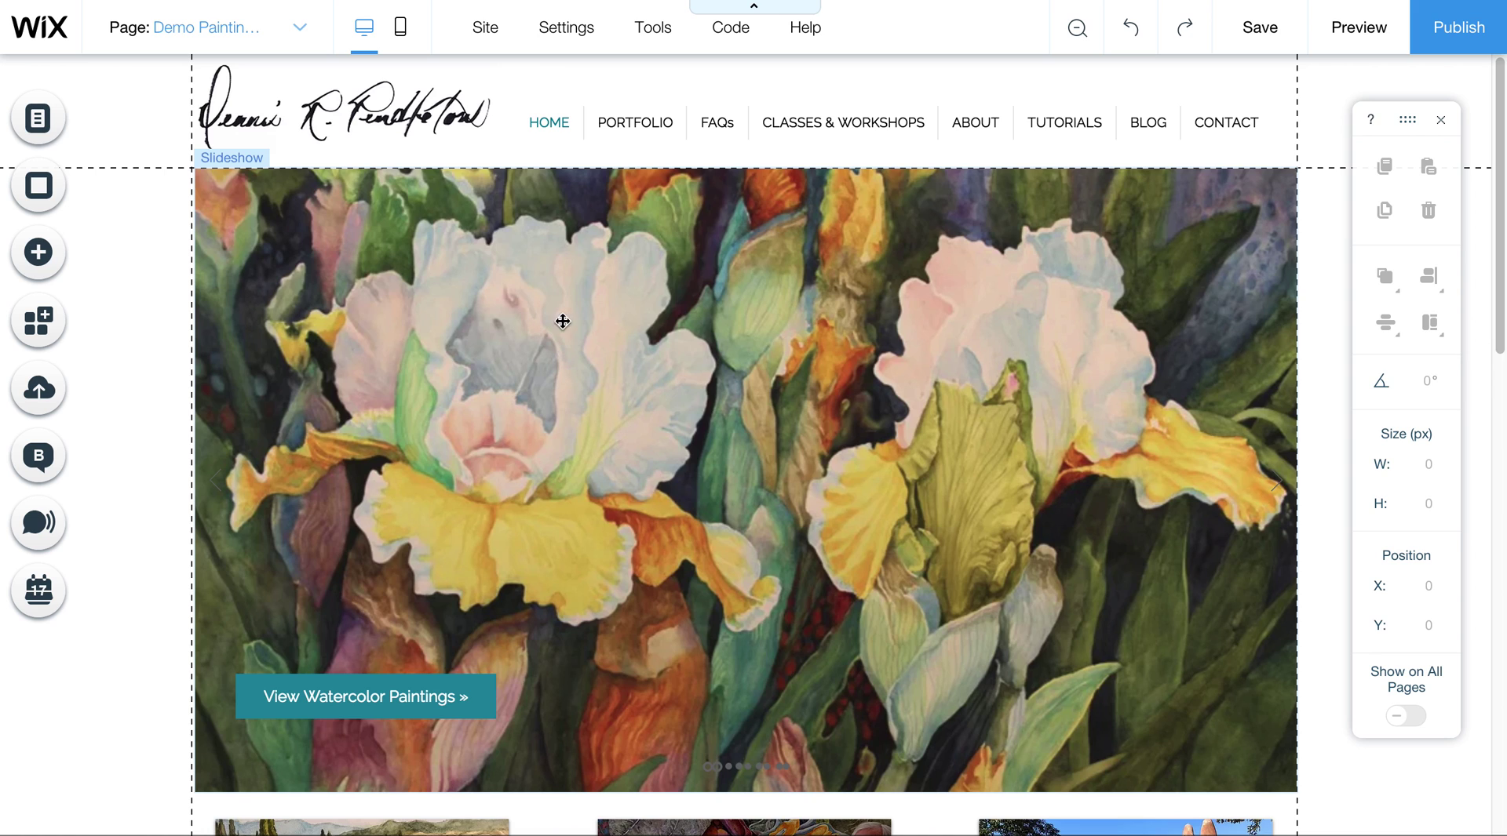
Step: Show the hidden 'Demo Paintings for Sale' page in Site Menu, then open it from Portfolio
{"action": "left_click", "coordinate": [37, 121]}
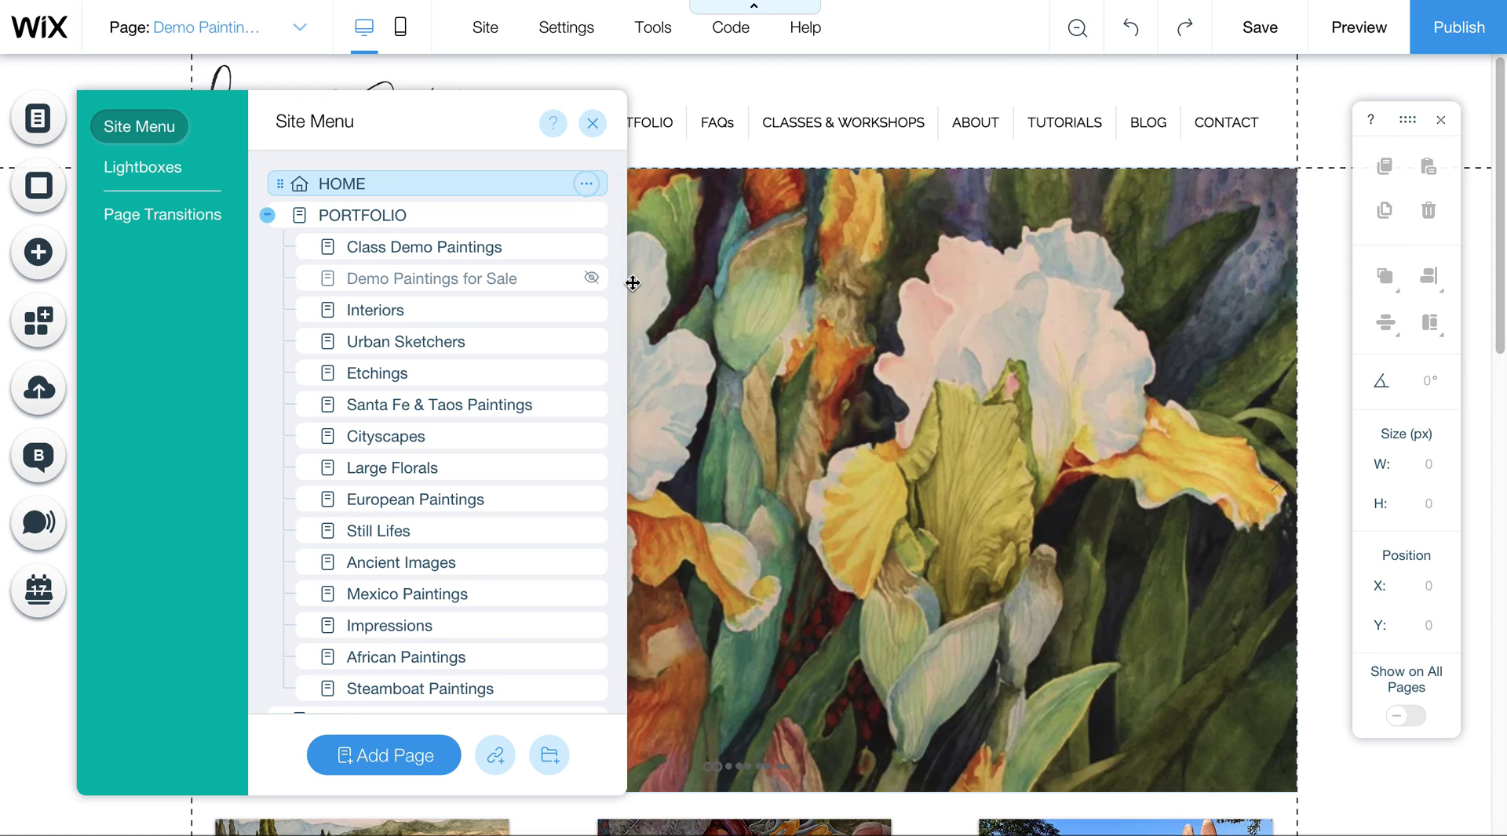
{"action": "left_click", "coordinate": [585, 278]}
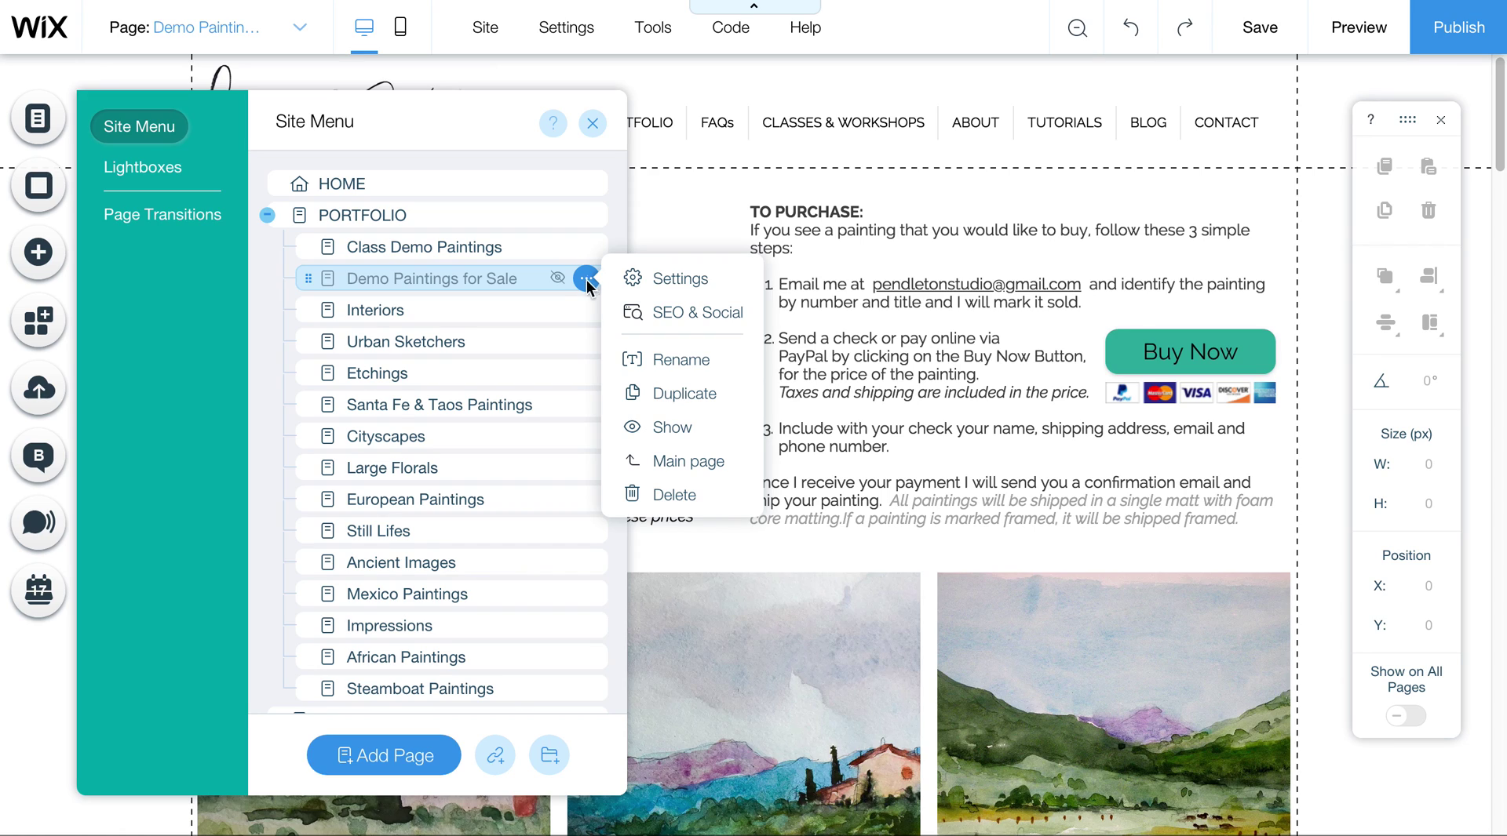
{"action": "left_click", "coordinate": [672, 428]}
{"action": "left_click", "coordinate": [593, 123]}
{"action": "mouse_move", "coordinate": [609, 128]}
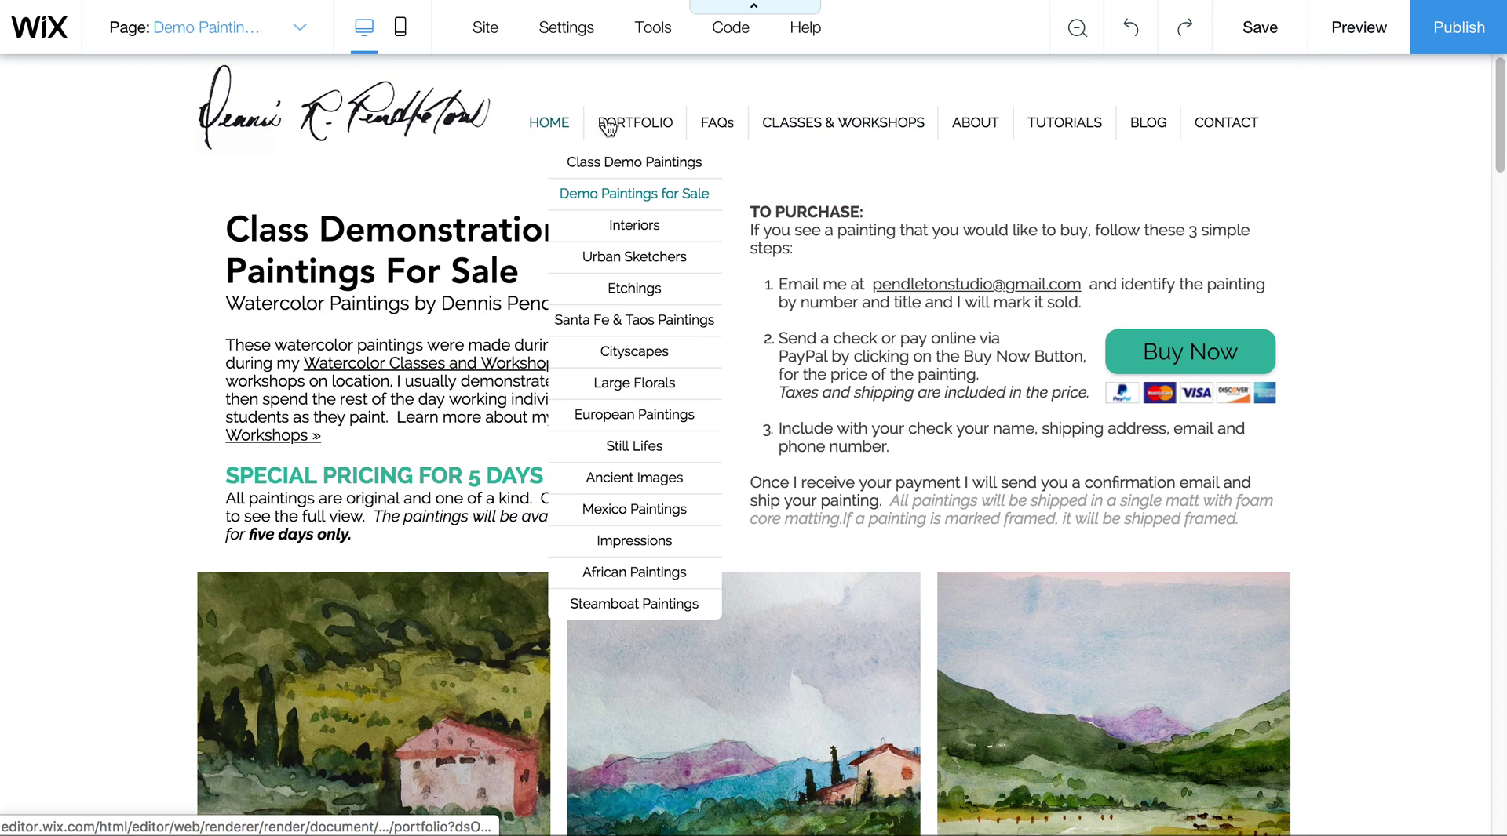
{"action": "left_click", "coordinate": [640, 196]}
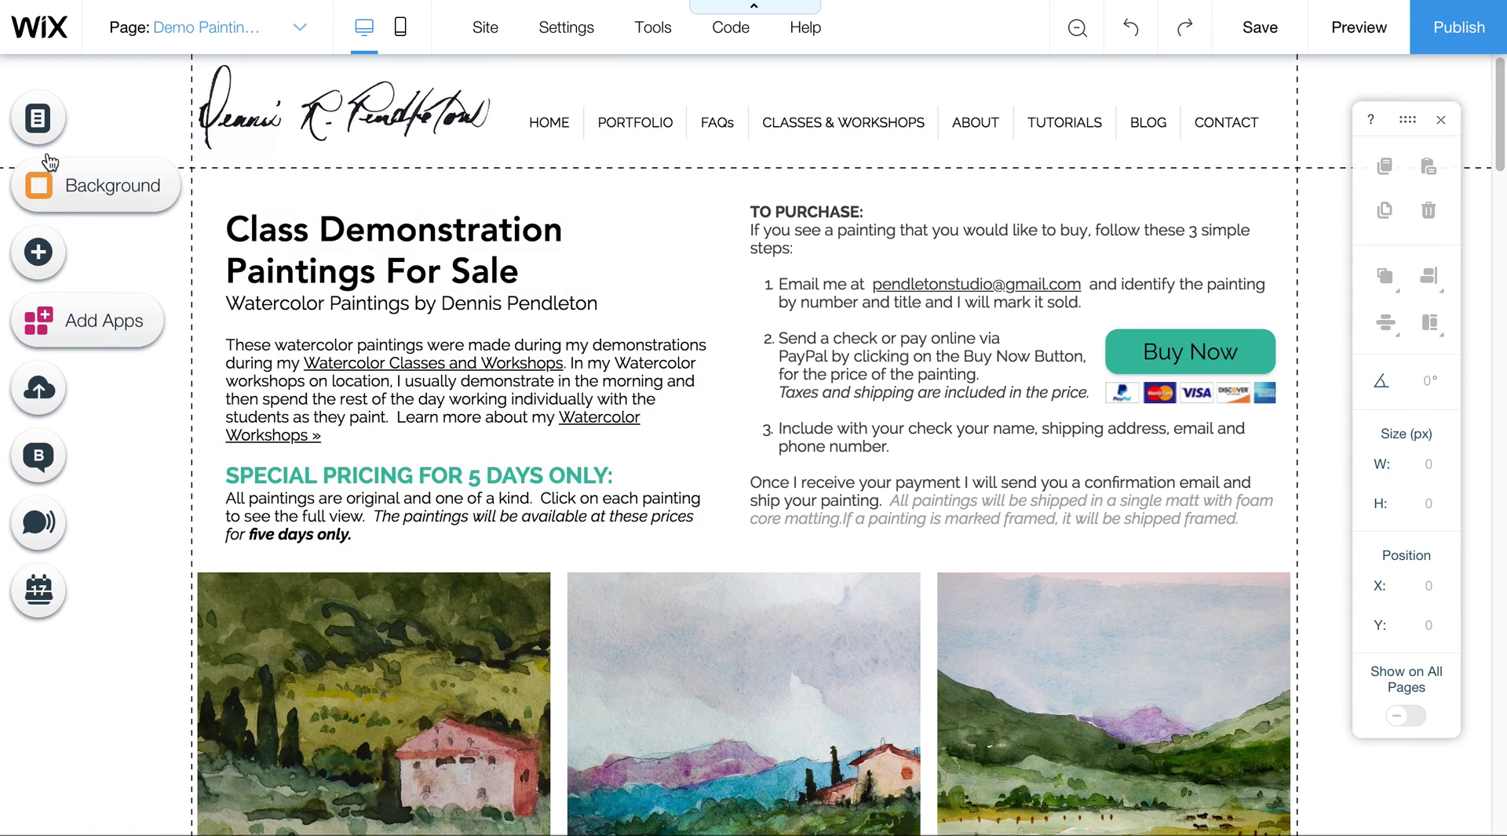
Step: Hide 'Demo Paintings for Sale' from navigation again and select the page's intro text box
{"action": "left_click", "coordinate": [41, 119]}
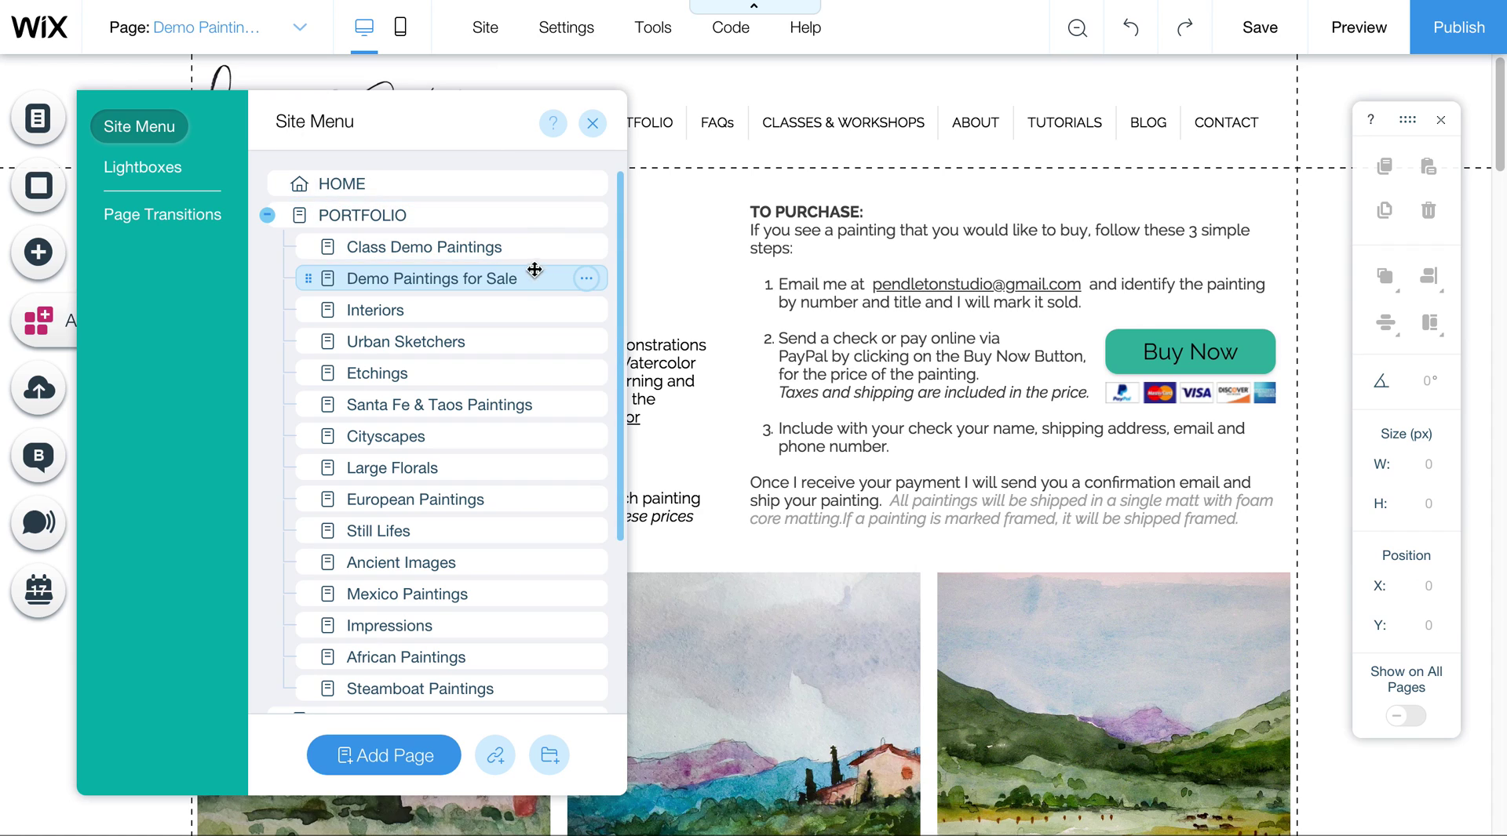
{"action": "left_click", "coordinate": [590, 282]}
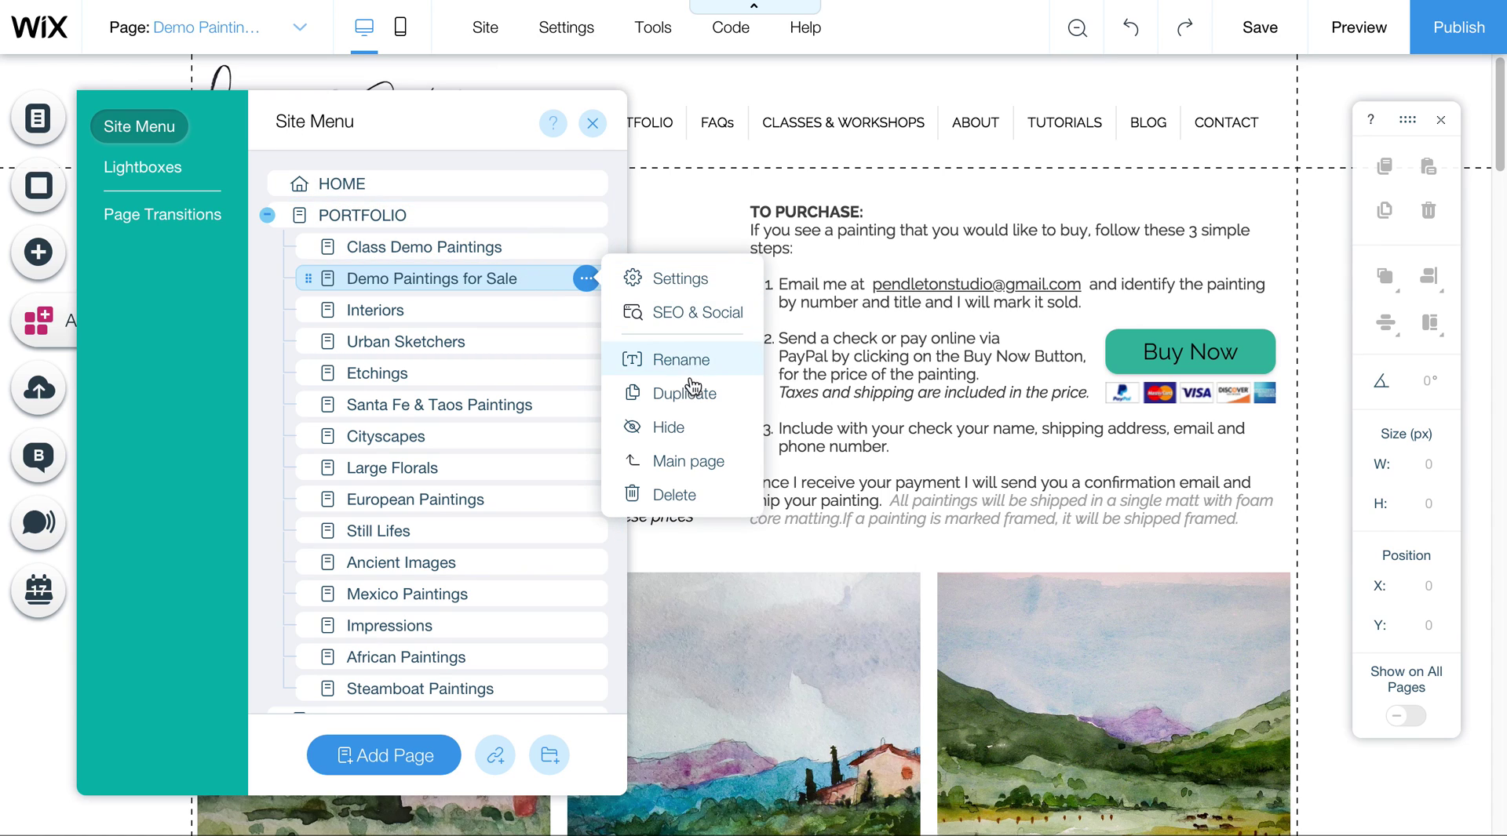
{"action": "left_click", "coordinate": [686, 429]}
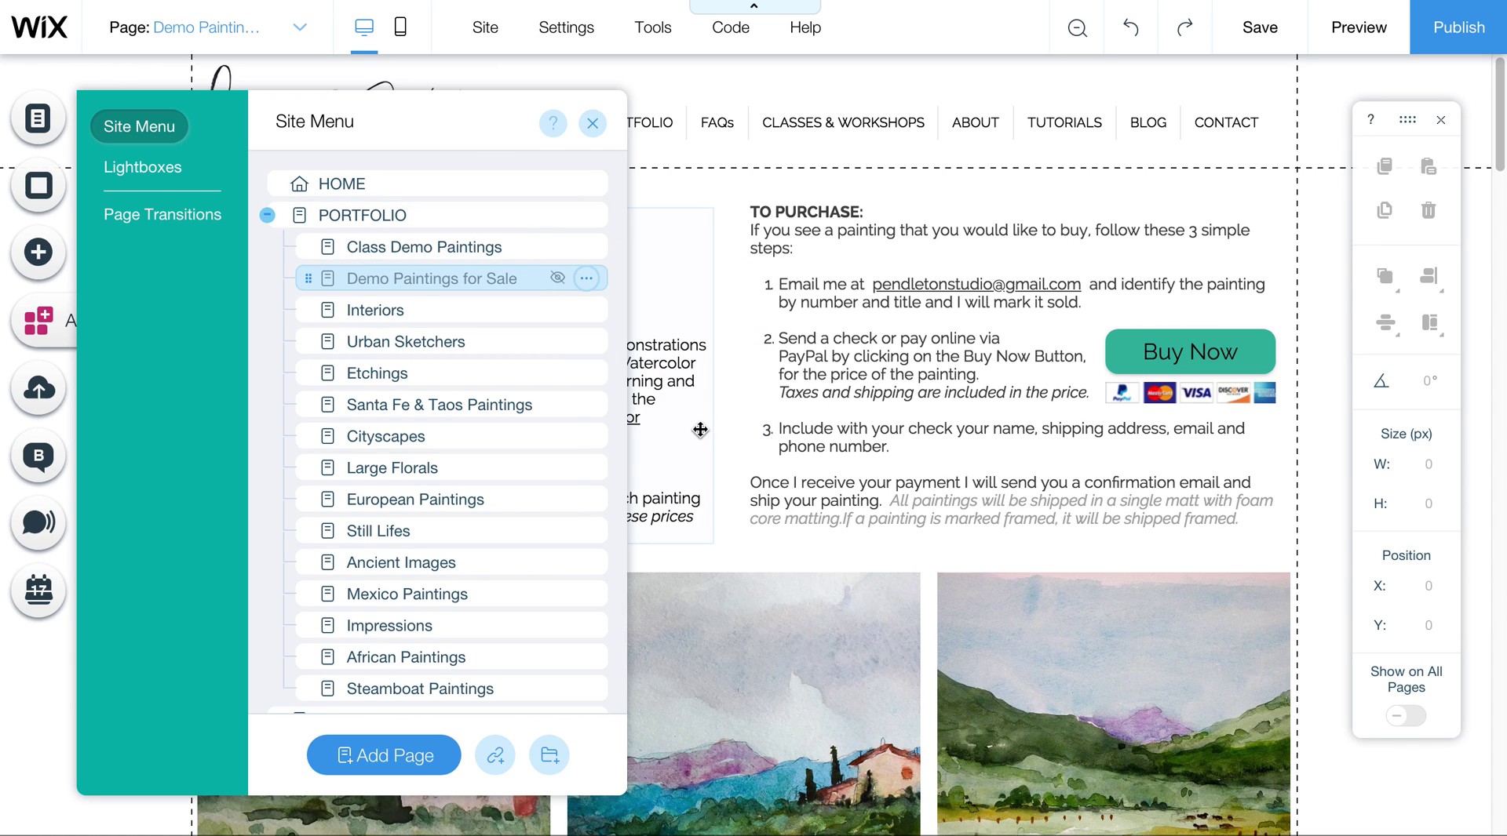
{"action": "left_click", "coordinate": [1414, 57]}
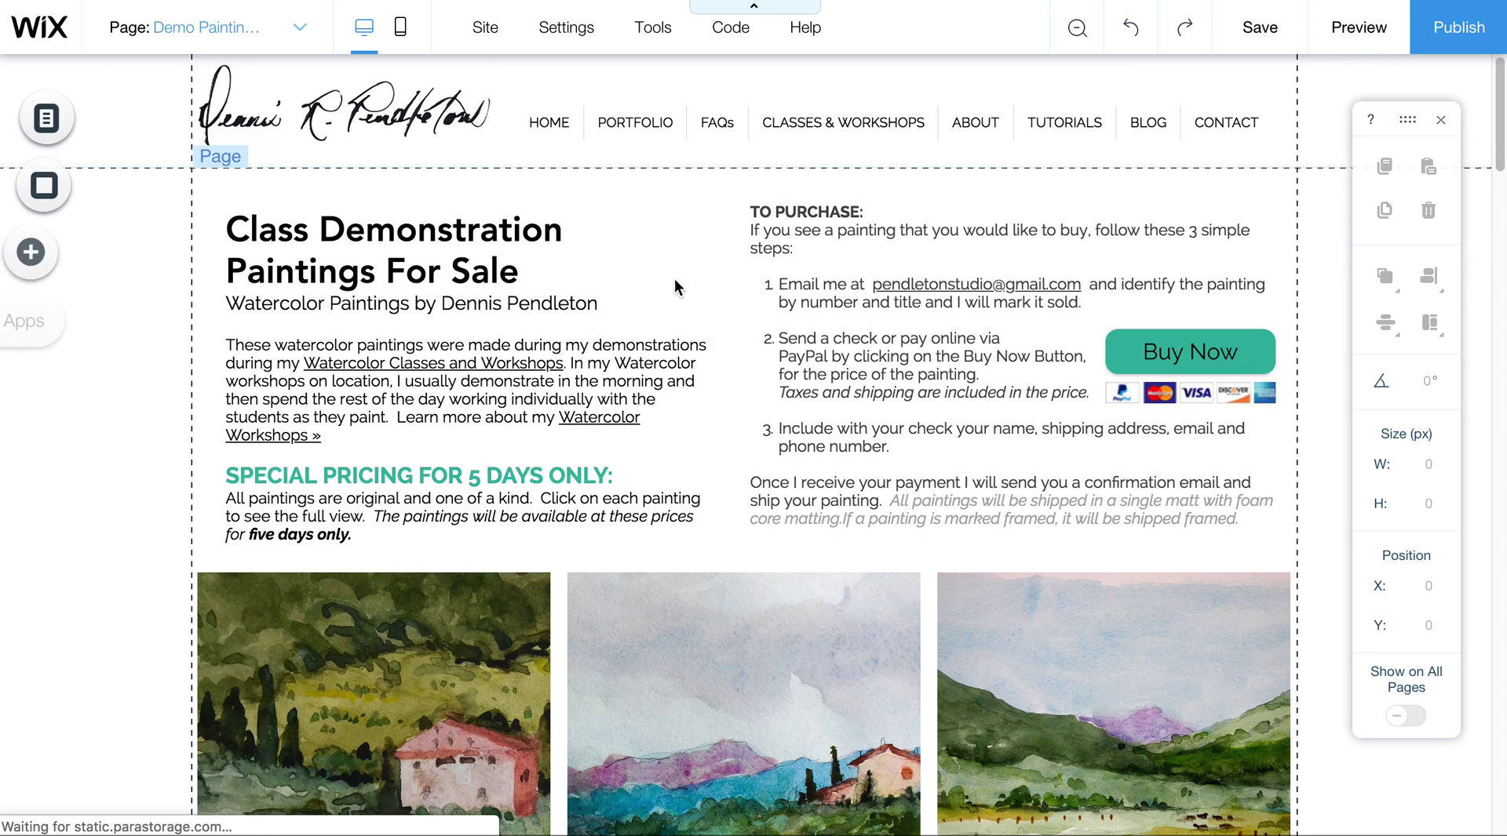
{"action": "left_click", "coordinate": [680, 315]}
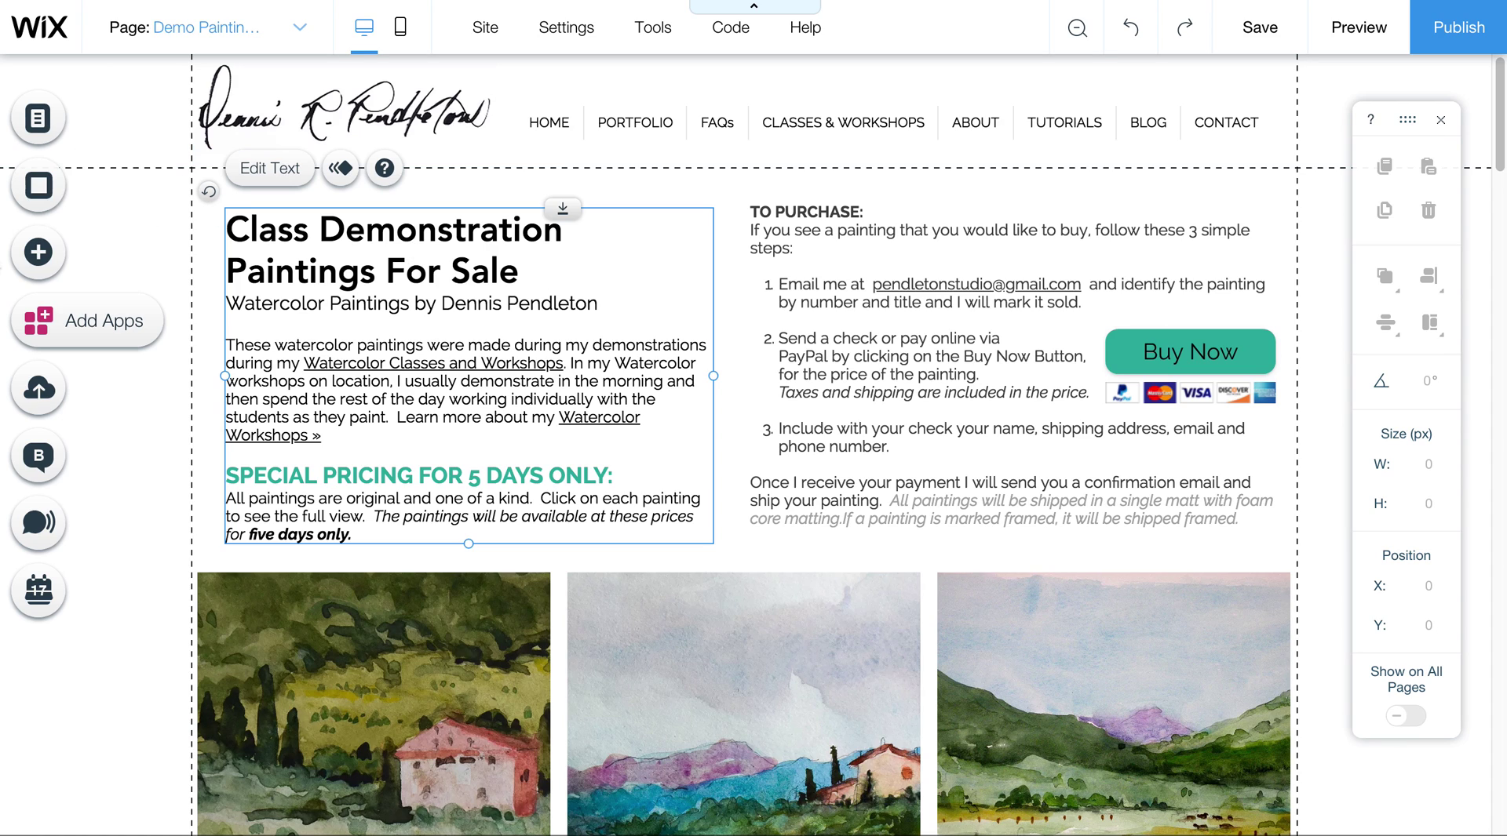
{"action": "left_click", "coordinate": [38, 118]}
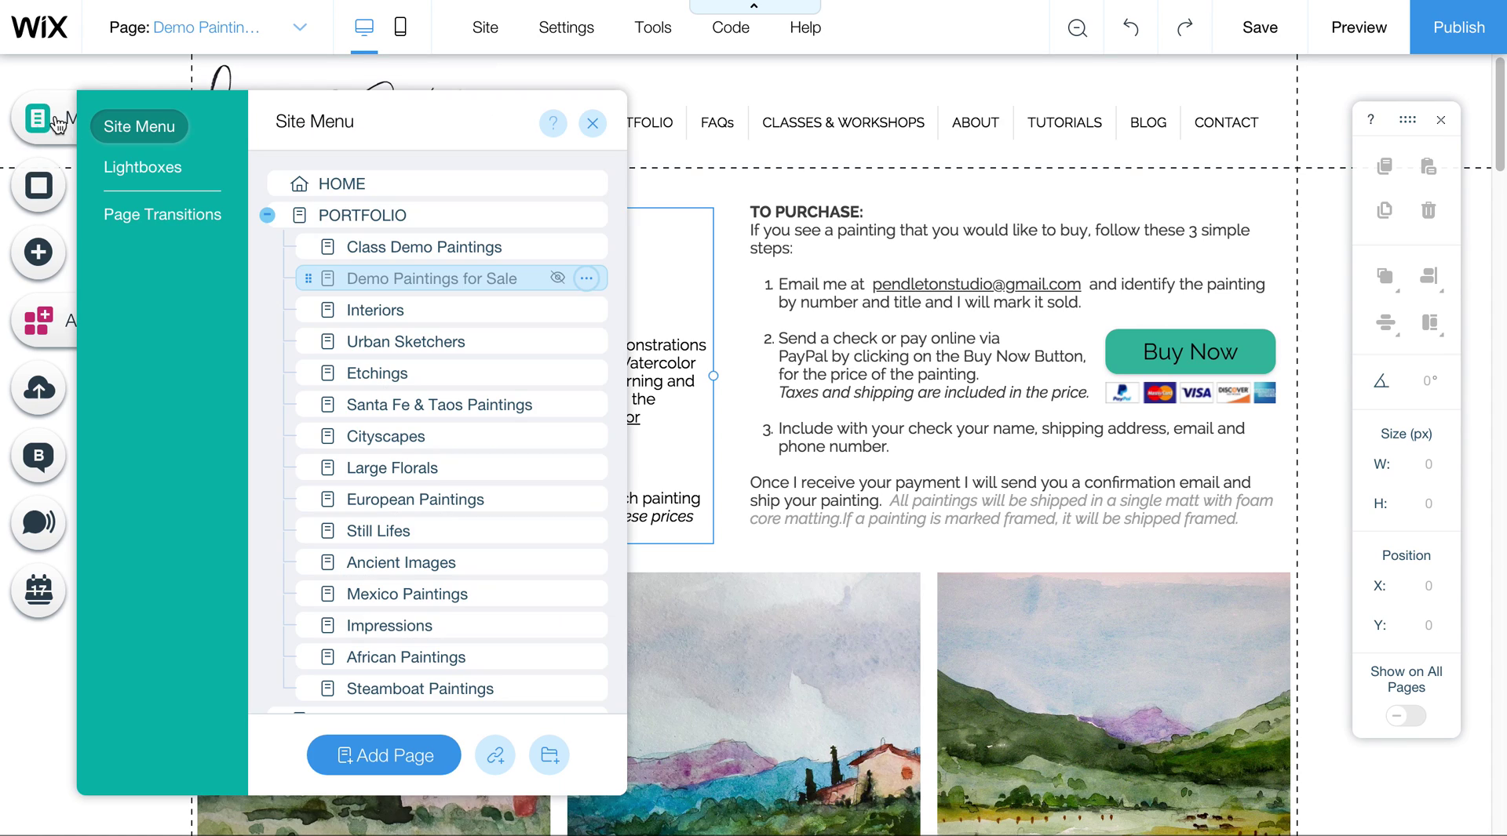
{"action": "left_click", "coordinate": [587, 280]}
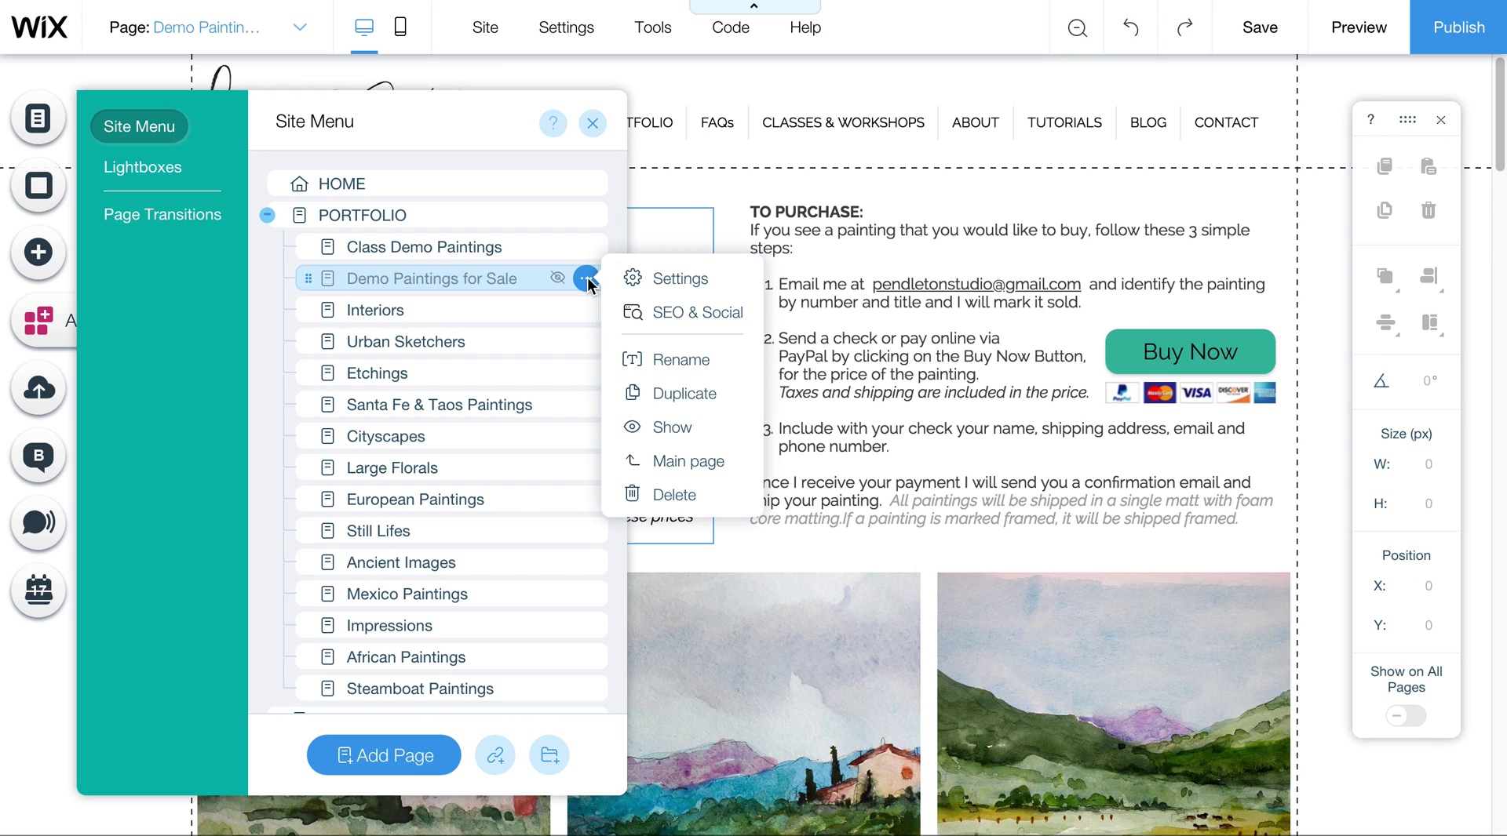
{"action": "left_click", "coordinate": [679, 279]}
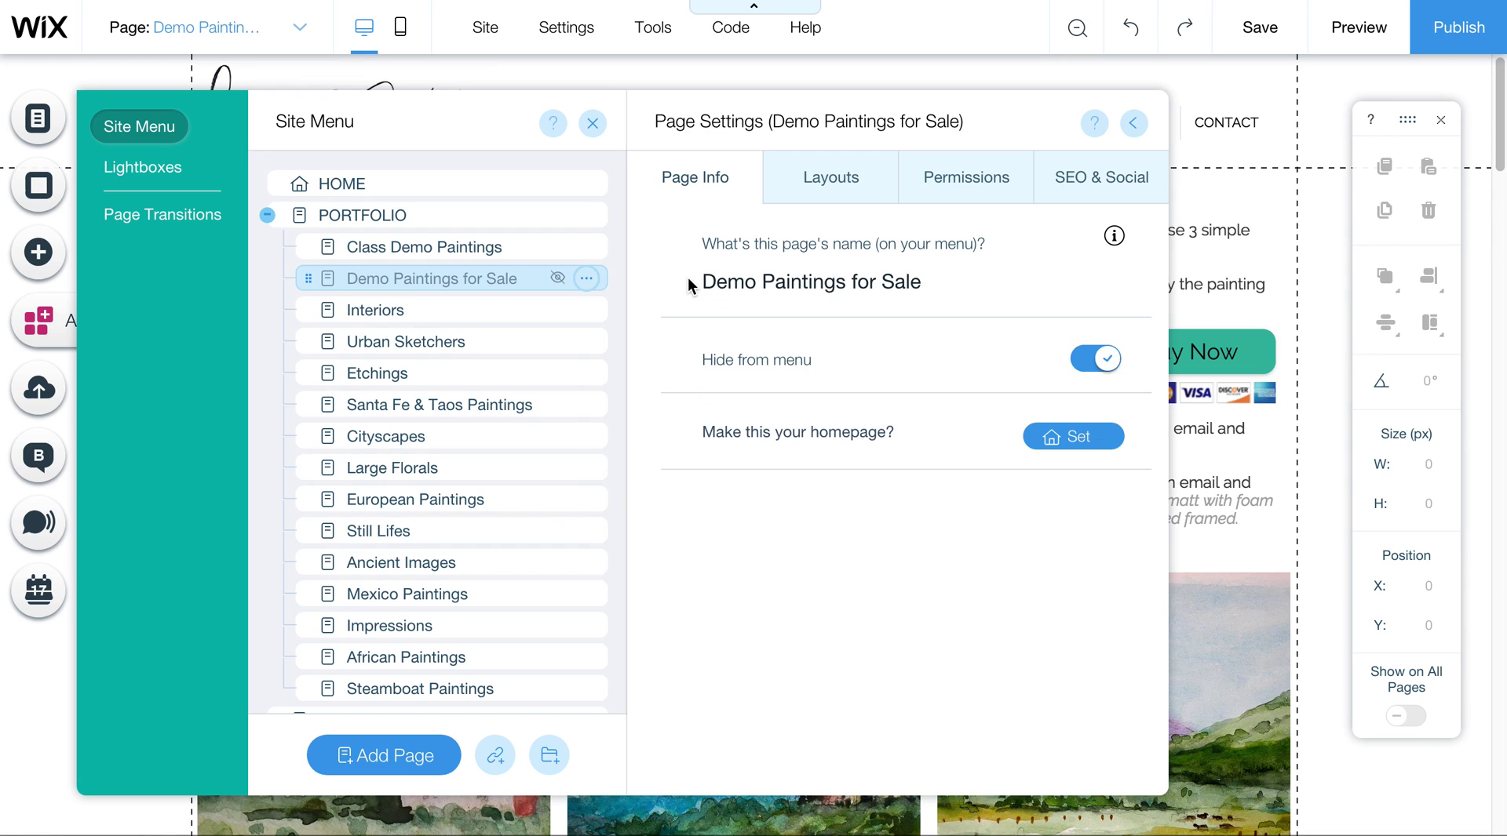
{"action": "left_click", "coordinate": [947, 192]}
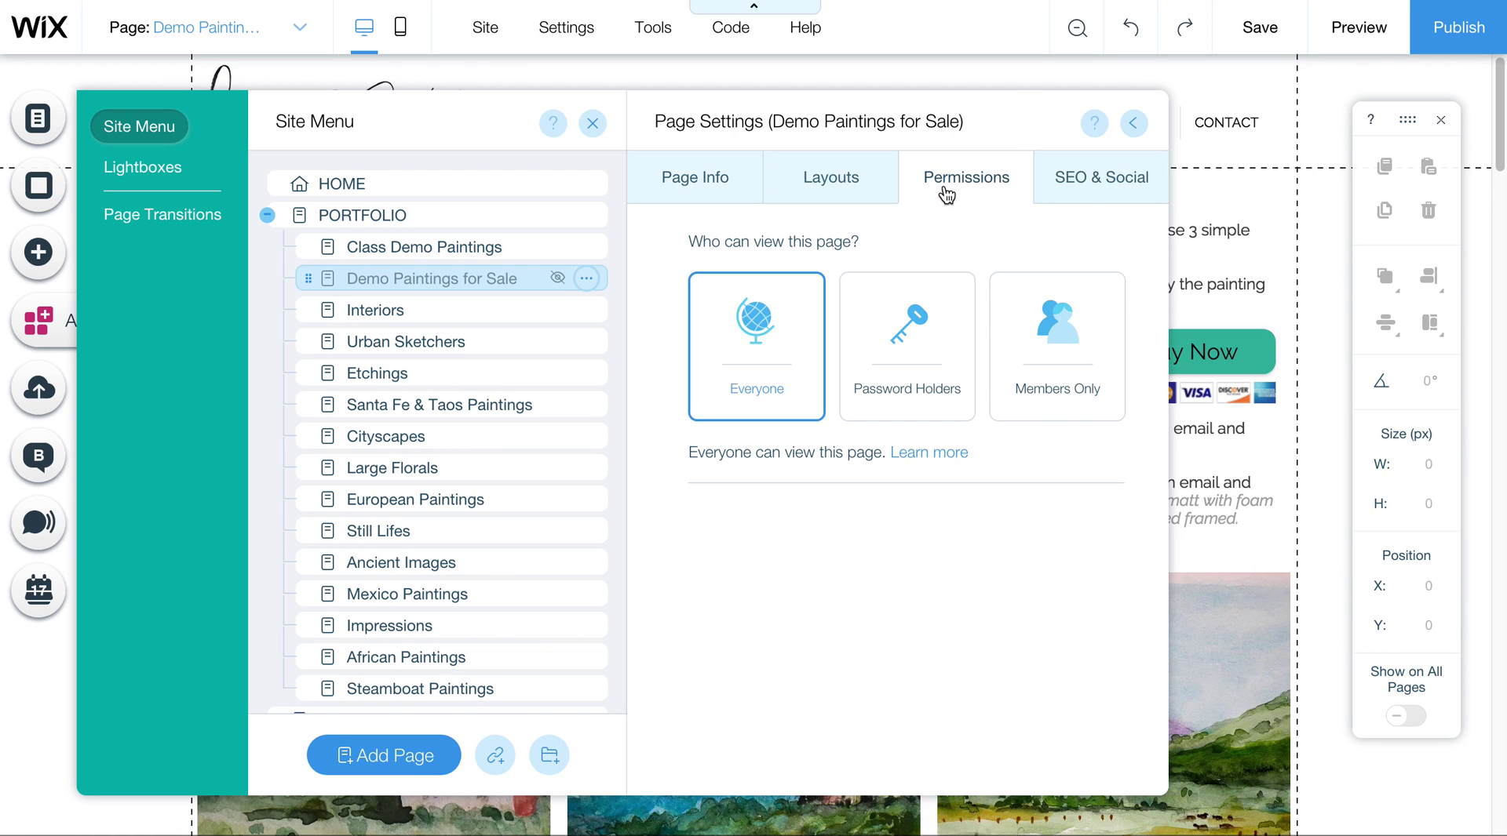
{"action": "left_click", "coordinate": [928, 344]}
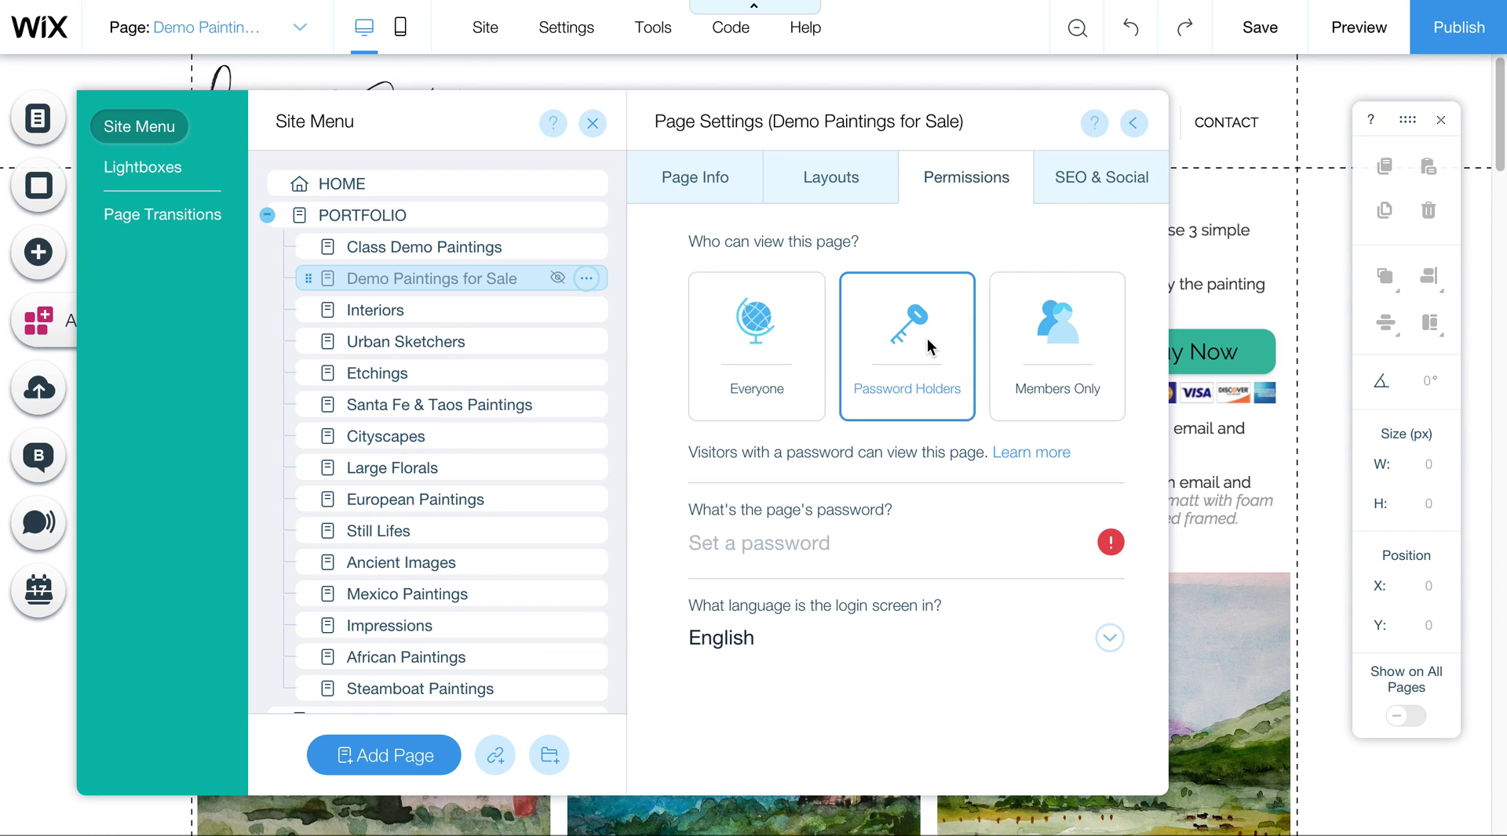
{"action": "left_click", "coordinate": [777, 550]}
{"action": "type", "text": "painting"}
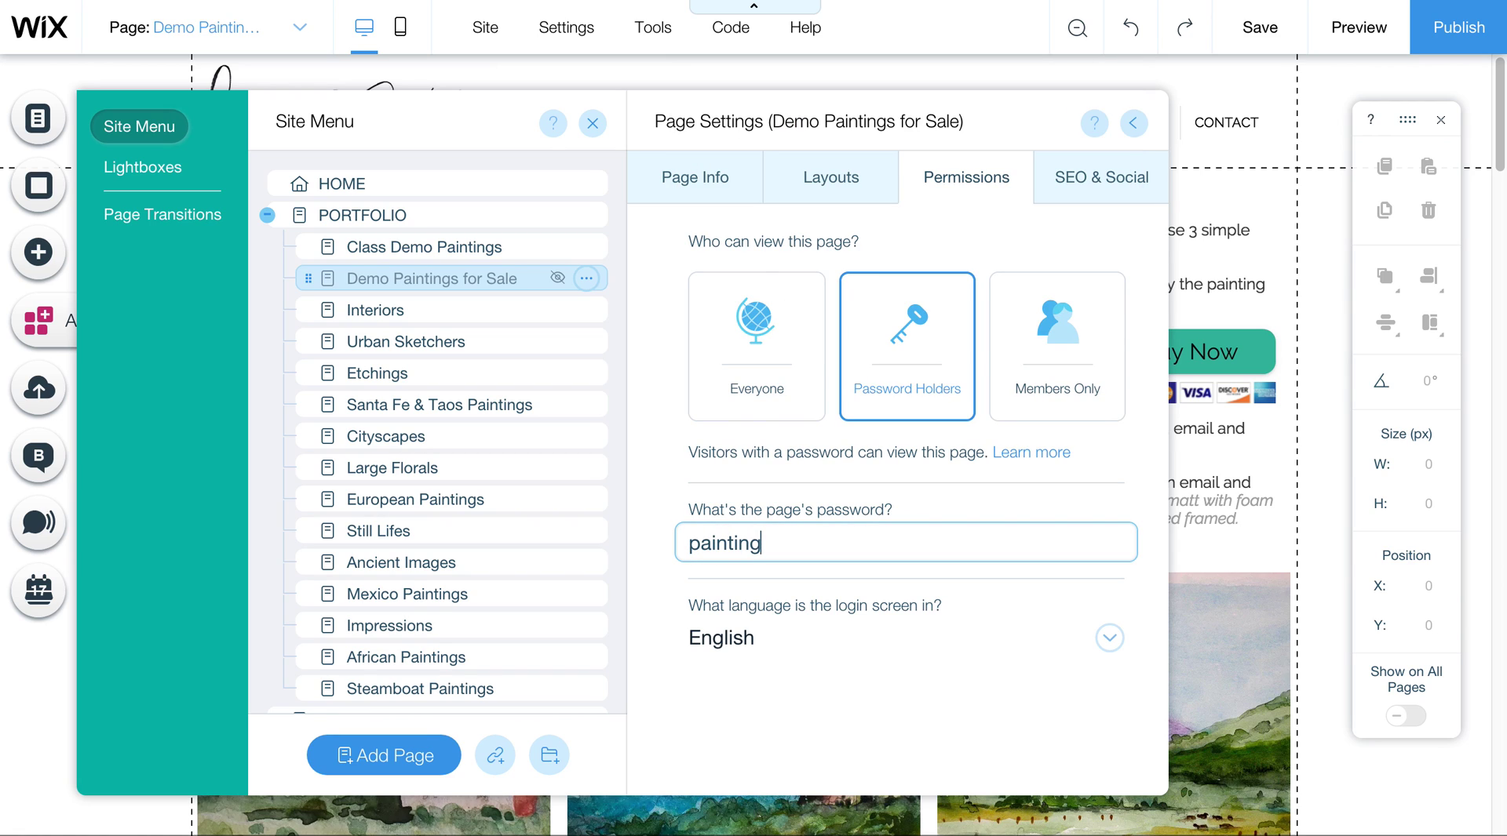
{"action": "left_click", "coordinate": [1079, 357]}
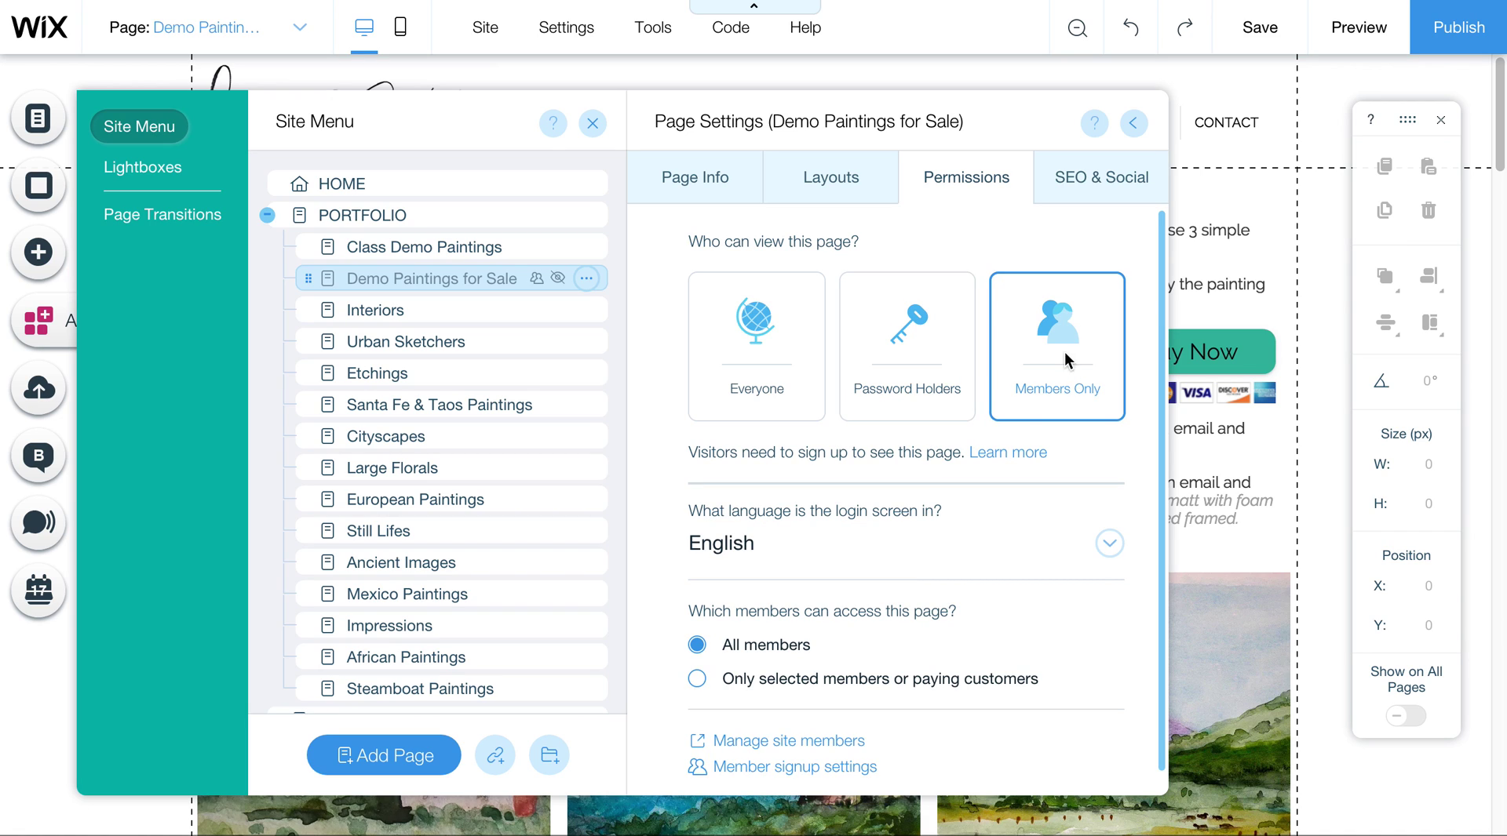
{"action": "left_click", "coordinate": [910, 352]}
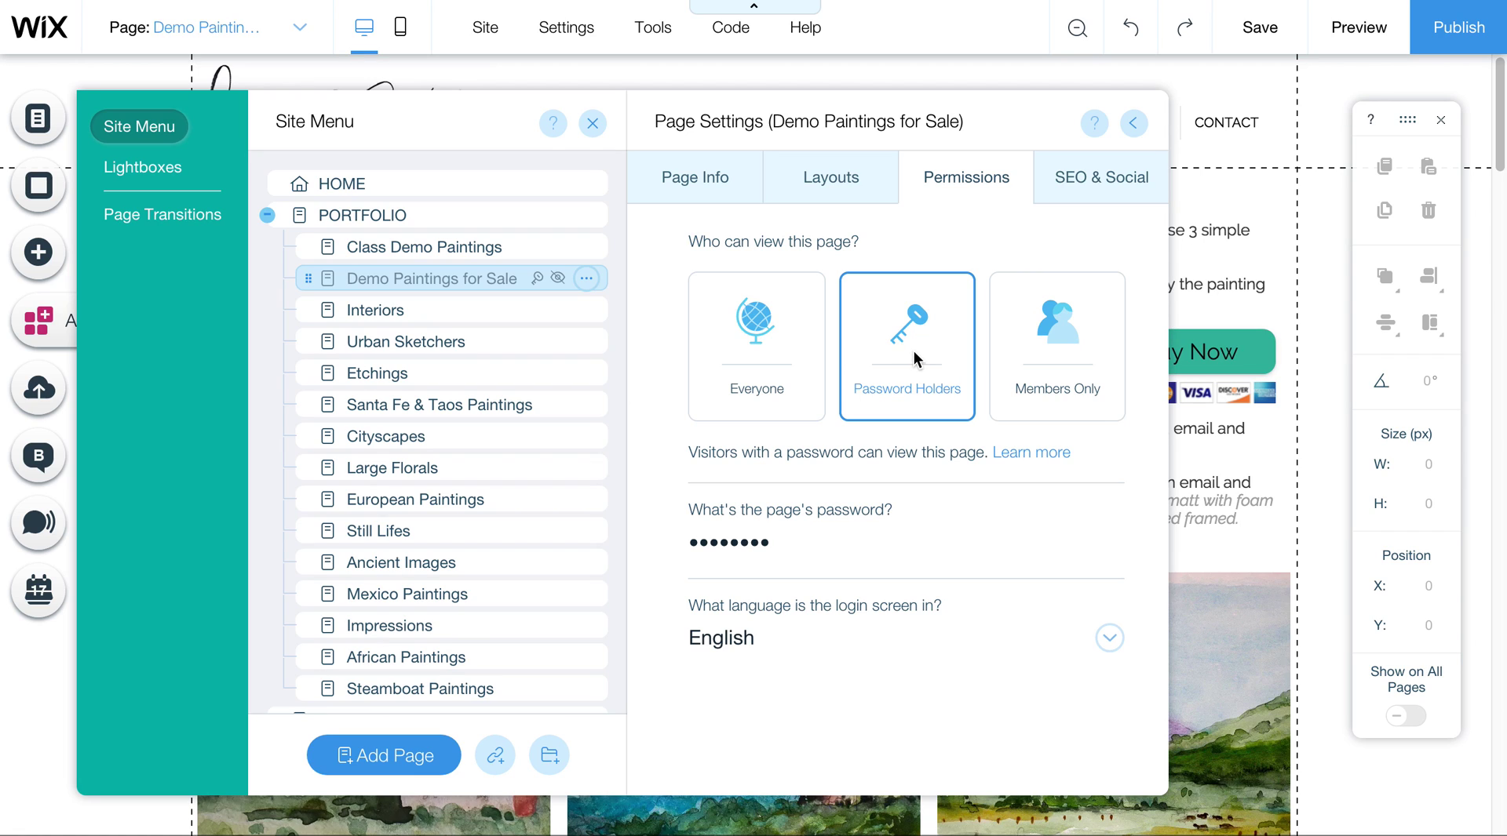
{"action": "left_click", "coordinate": [749, 365]}
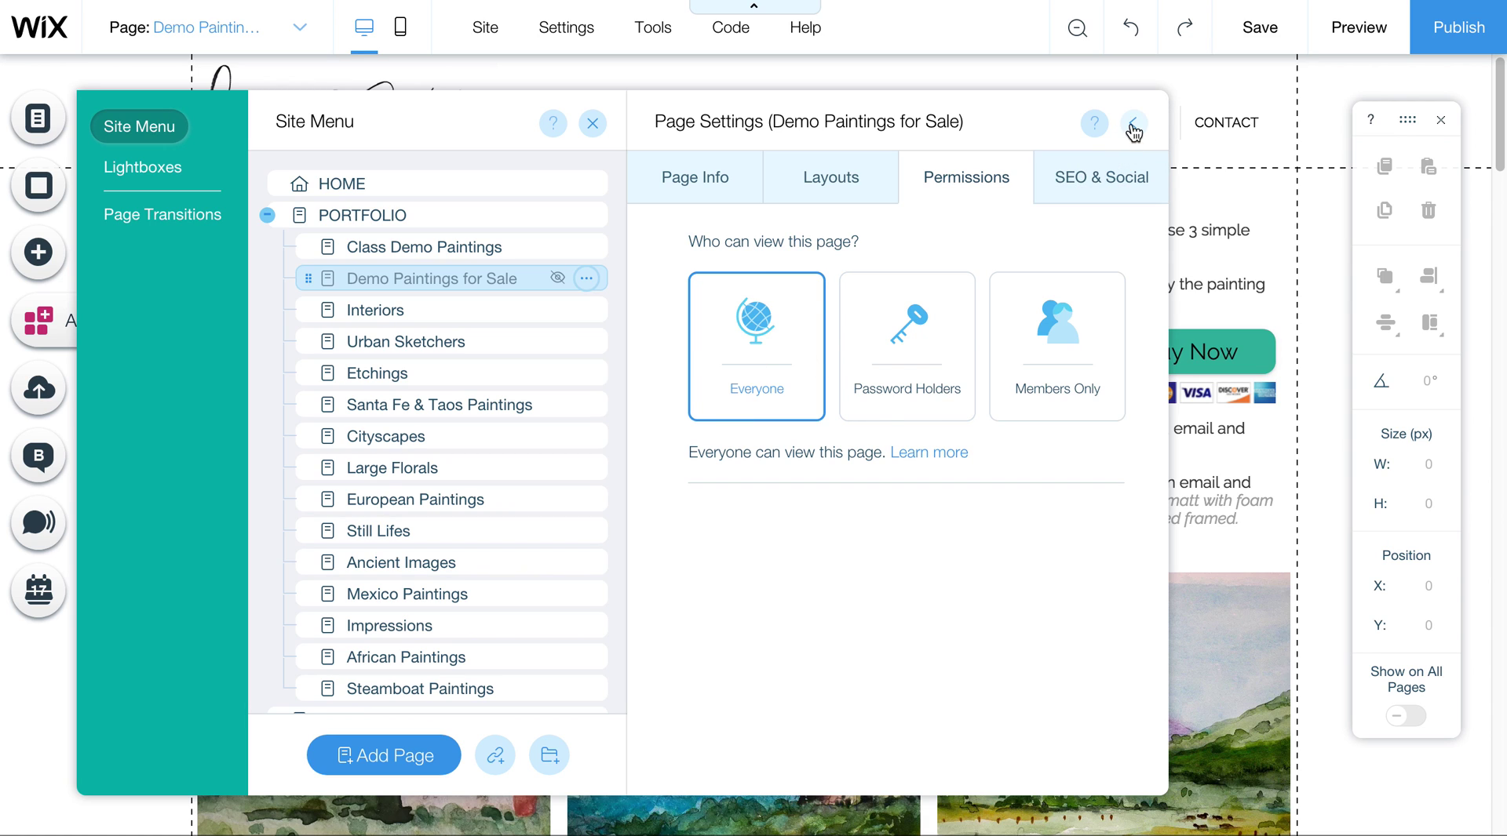
{"action": "left_click", "coordinate": [1133, 123]}
Step: Edit the intro paragraph, undo a stray 'dd' typo, and select the word Watercolor
{"action": "left_click", "coordinate": [592, 124]}
{"action": "double_click", "coordinate": [383, 406]}
{"action": "left_click", "coordinate": [383, 405]}
{"action": "left_click_drag", "start_coordinate": [481, 417], "coordinate": [328, 395]}
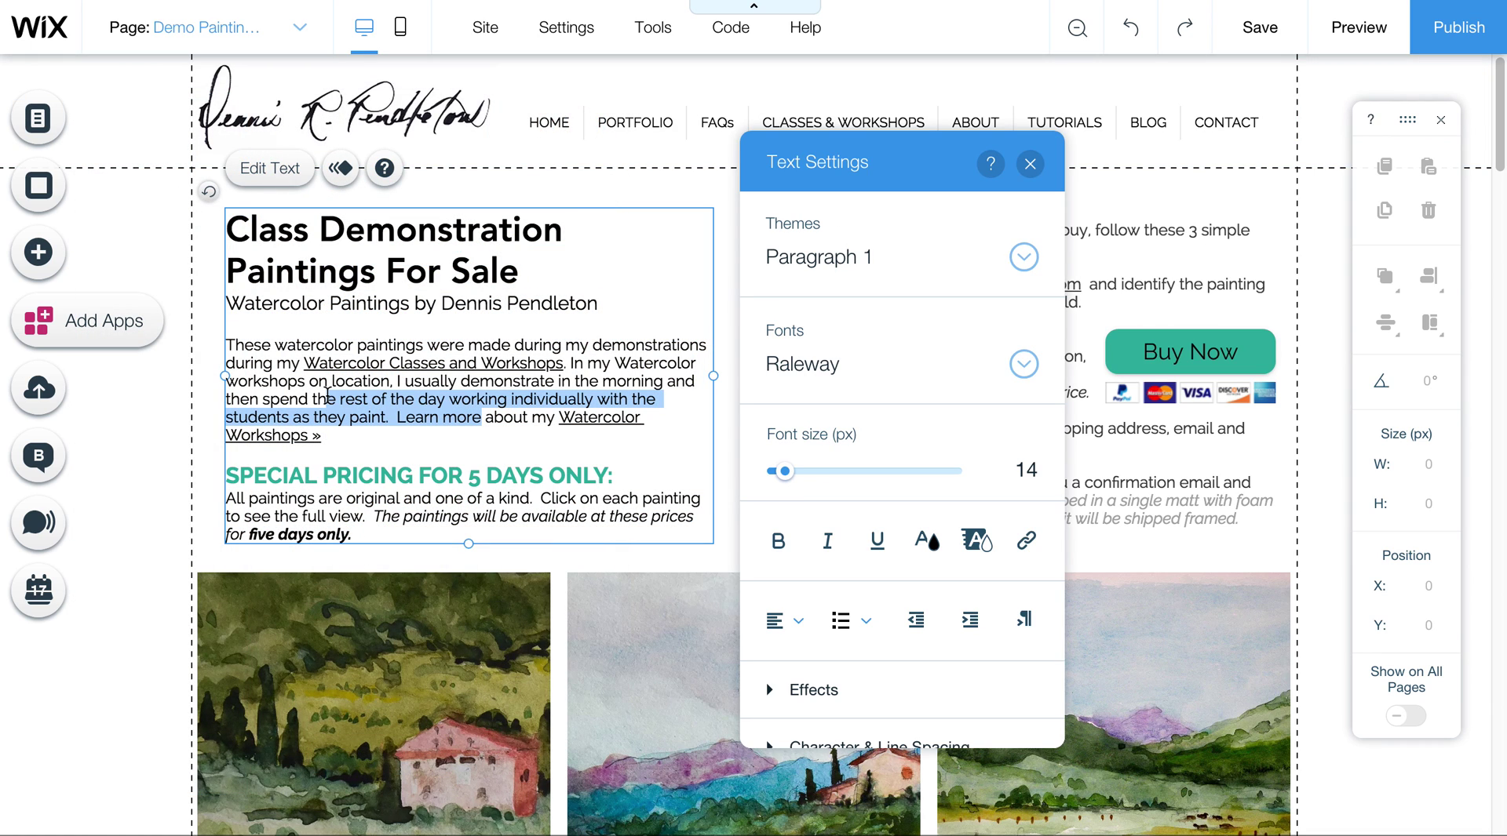
{"action": "left_click", "coordinate": [390, 400]}
{"action": "type", "text": "dd"}
{"action": "key", "text": "BackSpace"}
{"action": "key", "text": "BackSpace"}
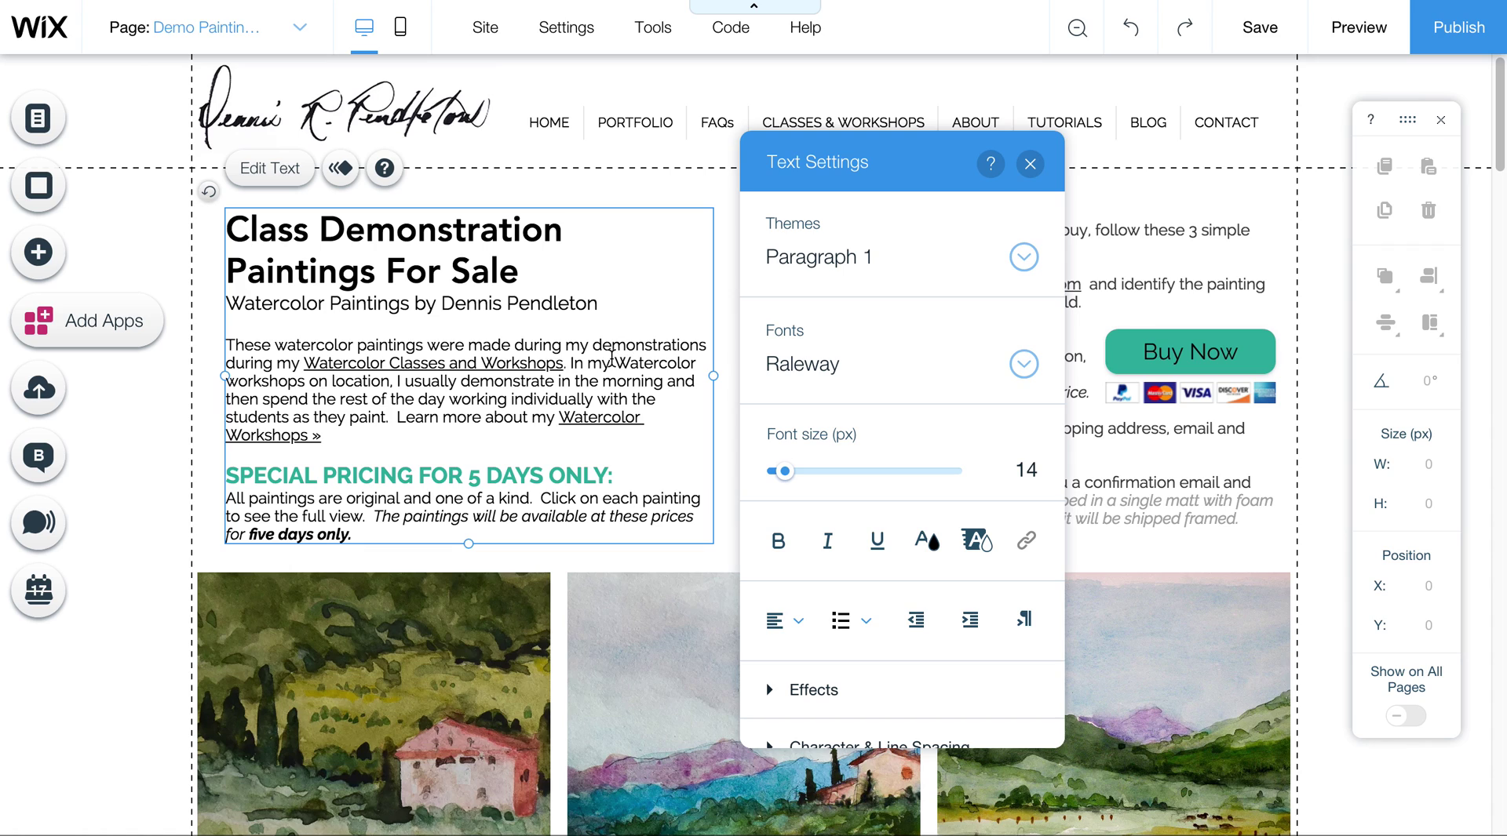
{"action": "left_click", "coordinate": [614, 361]}
{"action": "double_click", "coordinate": [633, 358]}
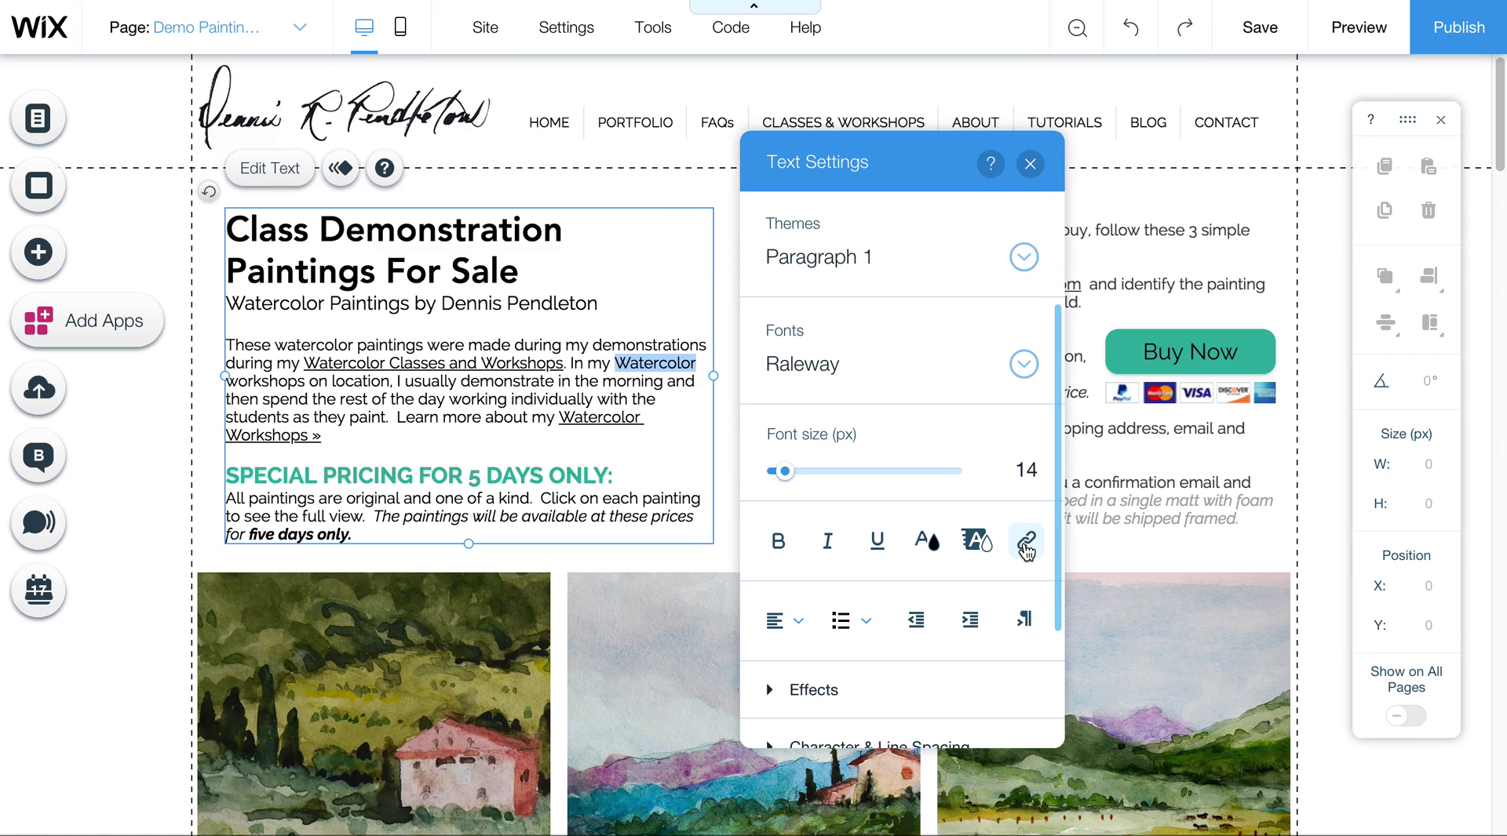
Step: Open the link dialog for Watercolor and compare Page, Anchor and Web Address destinations
{"action": "left_click", "coordinate": [1025, 544]}
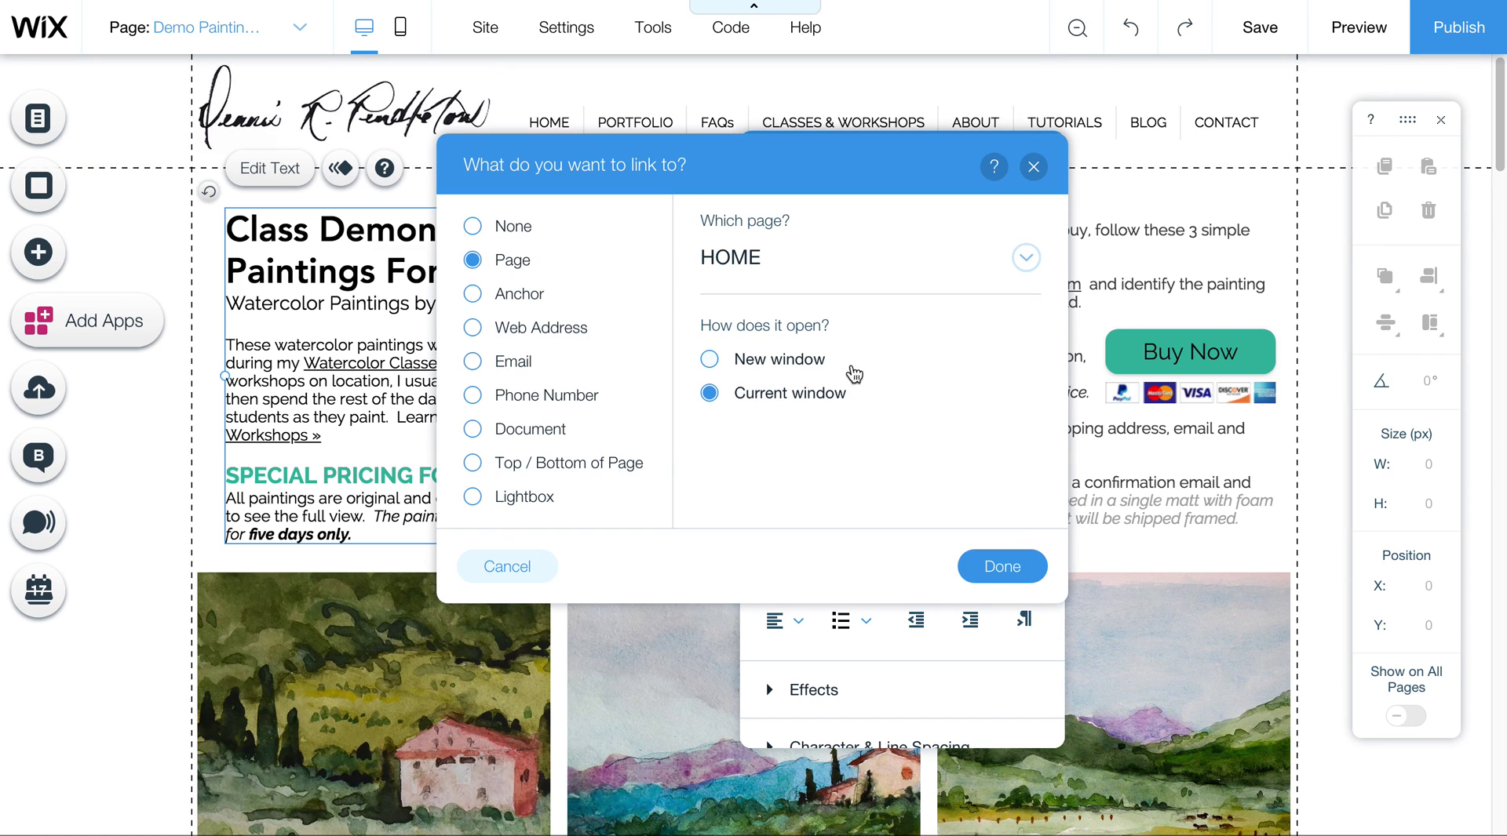
{"action": "left_click", "coordinate": [805, 278]}
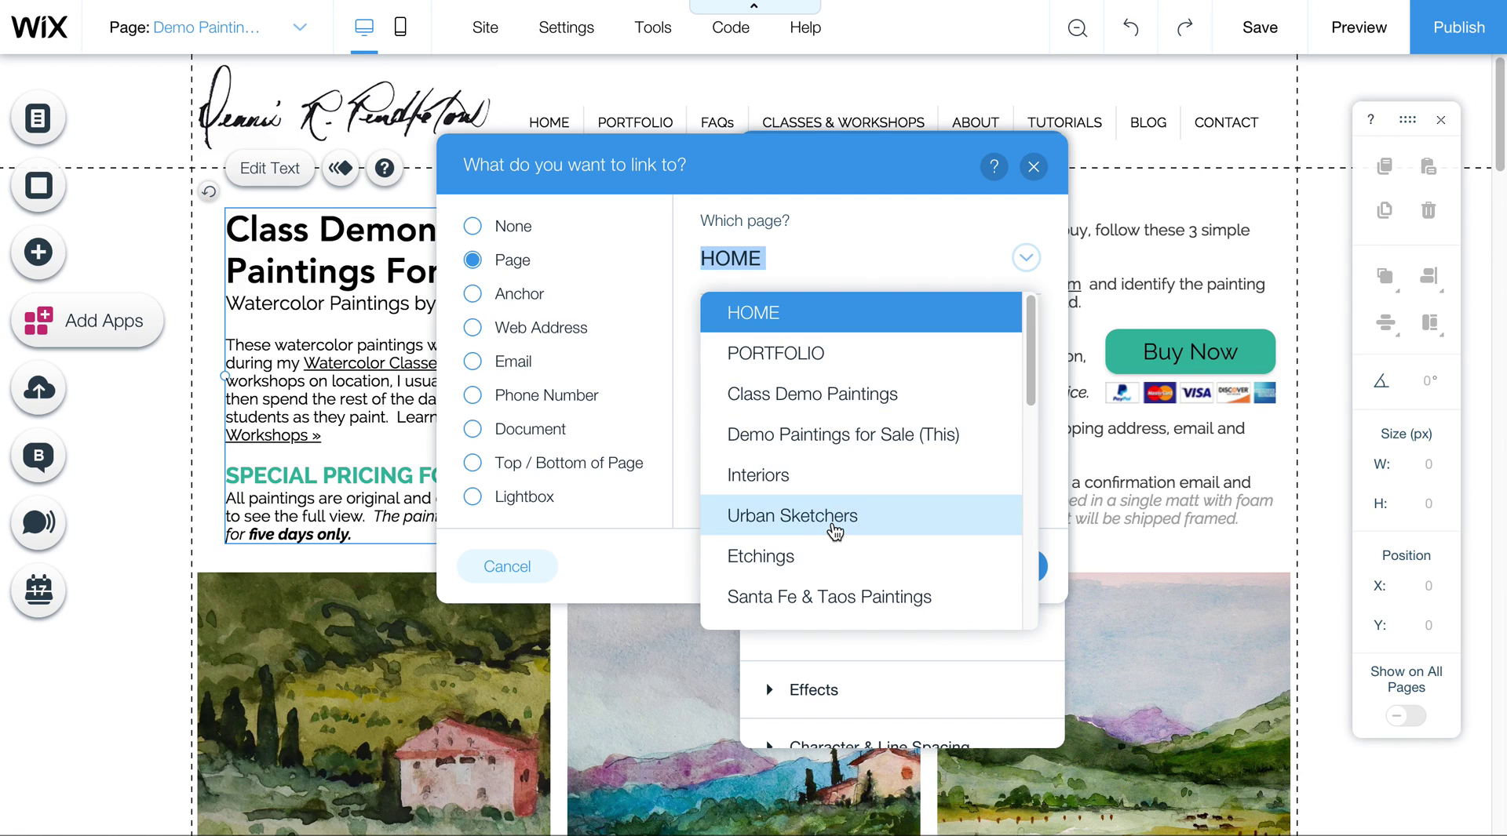
{"action": "left_click", "coordinate": [514, 294]}
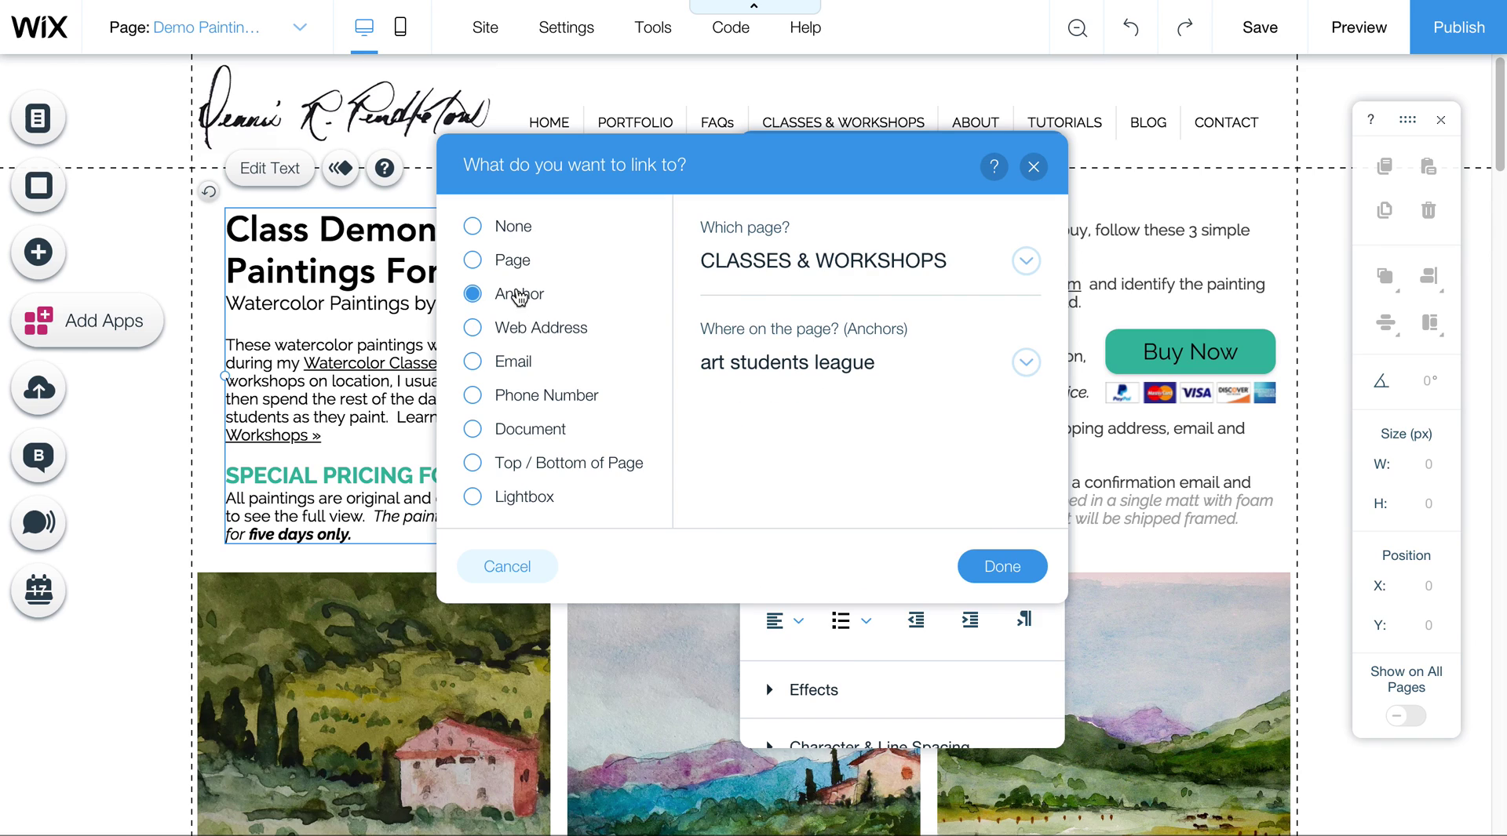
{"action": "left_click", "coordinate": [534, 333]}
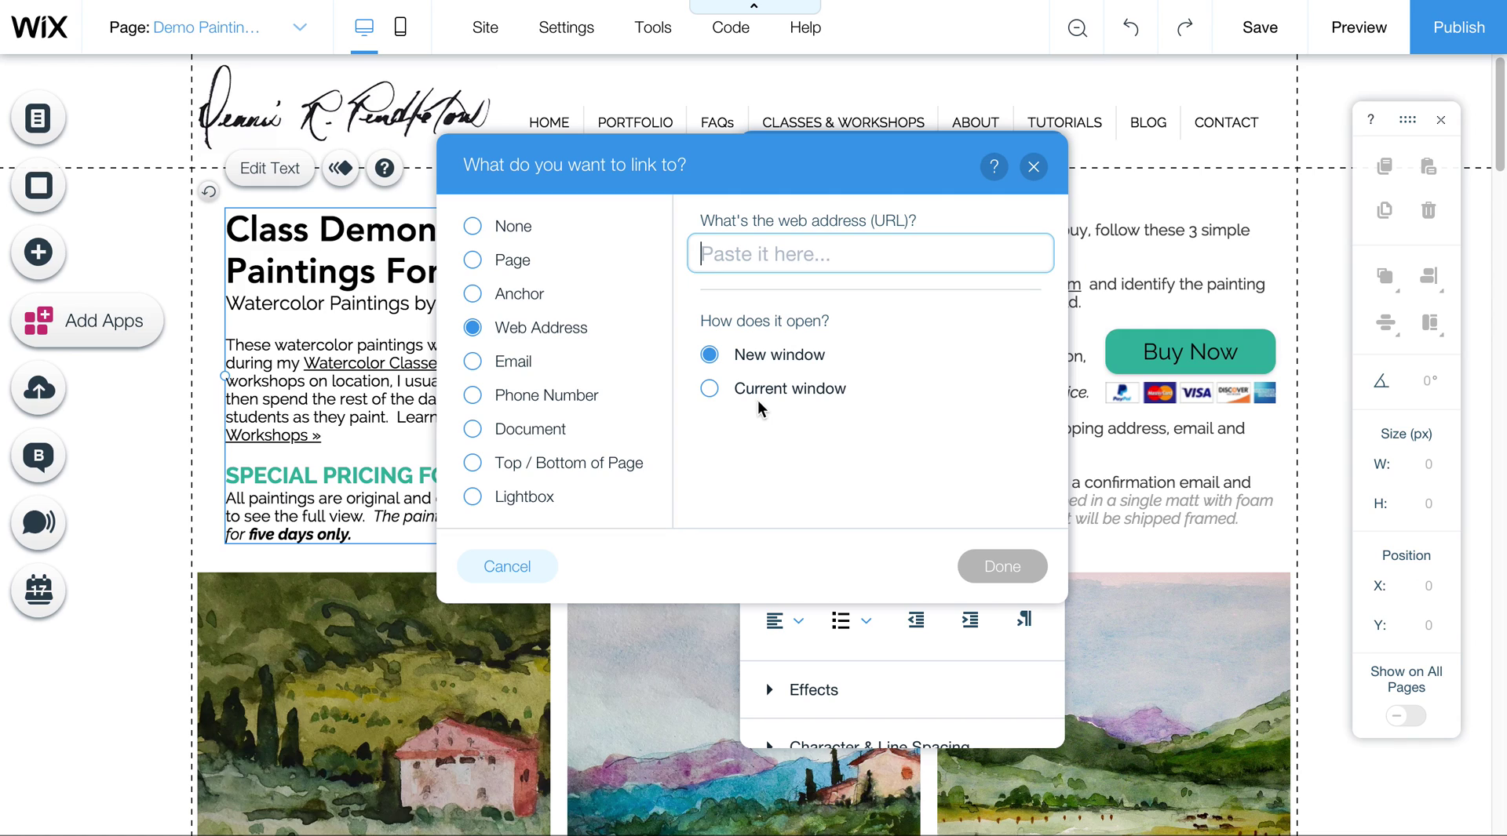
{"action": "left_click", "coordinate": [512, 260]}
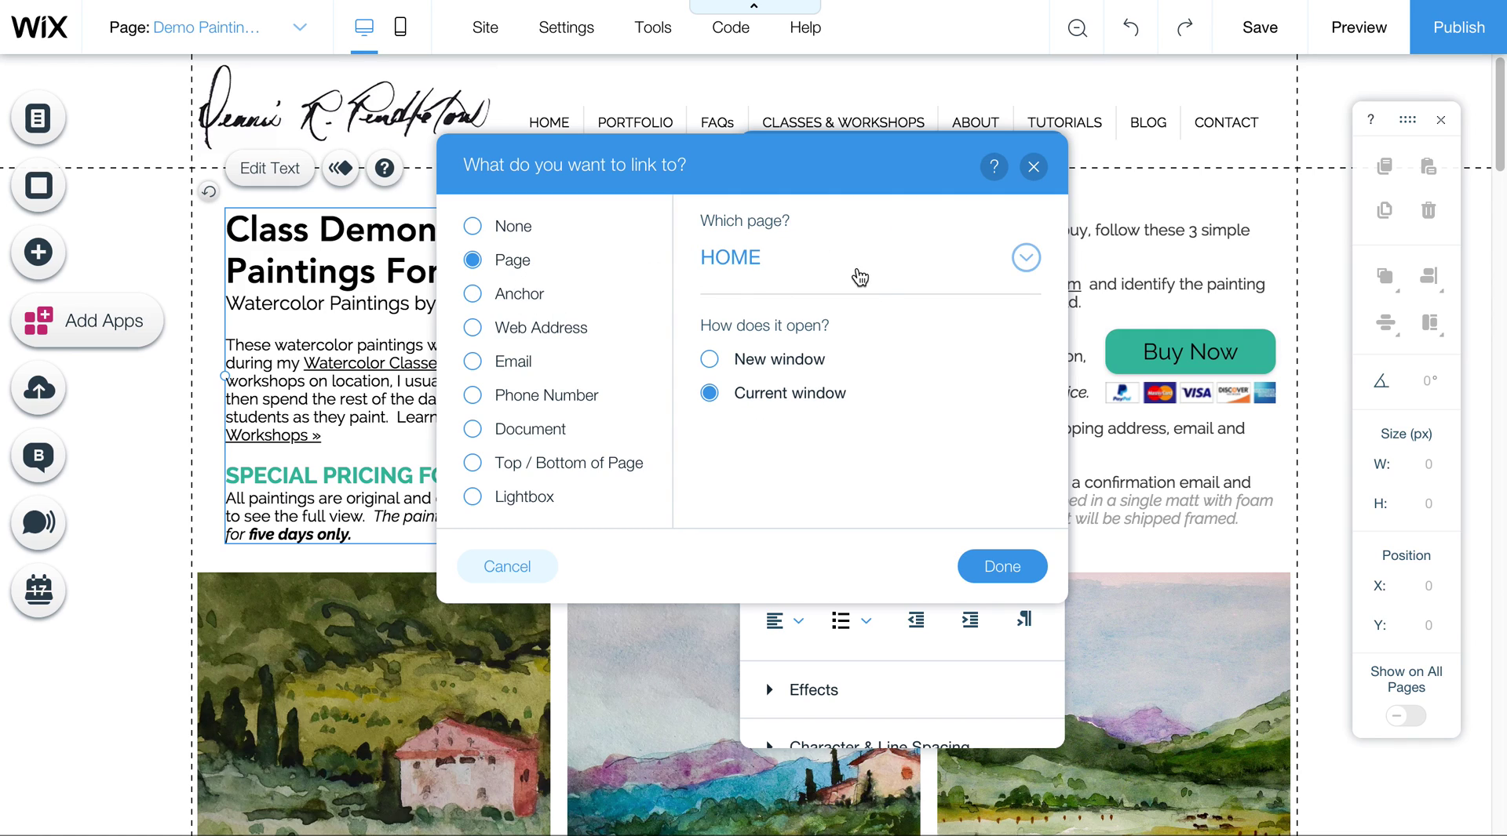
{"action": "left_click", "coordinate": [859, 275]}
{"action": "scroll", "coordinate": [834, 528], "scroll_direction": "down", "scroll_amount": 5}
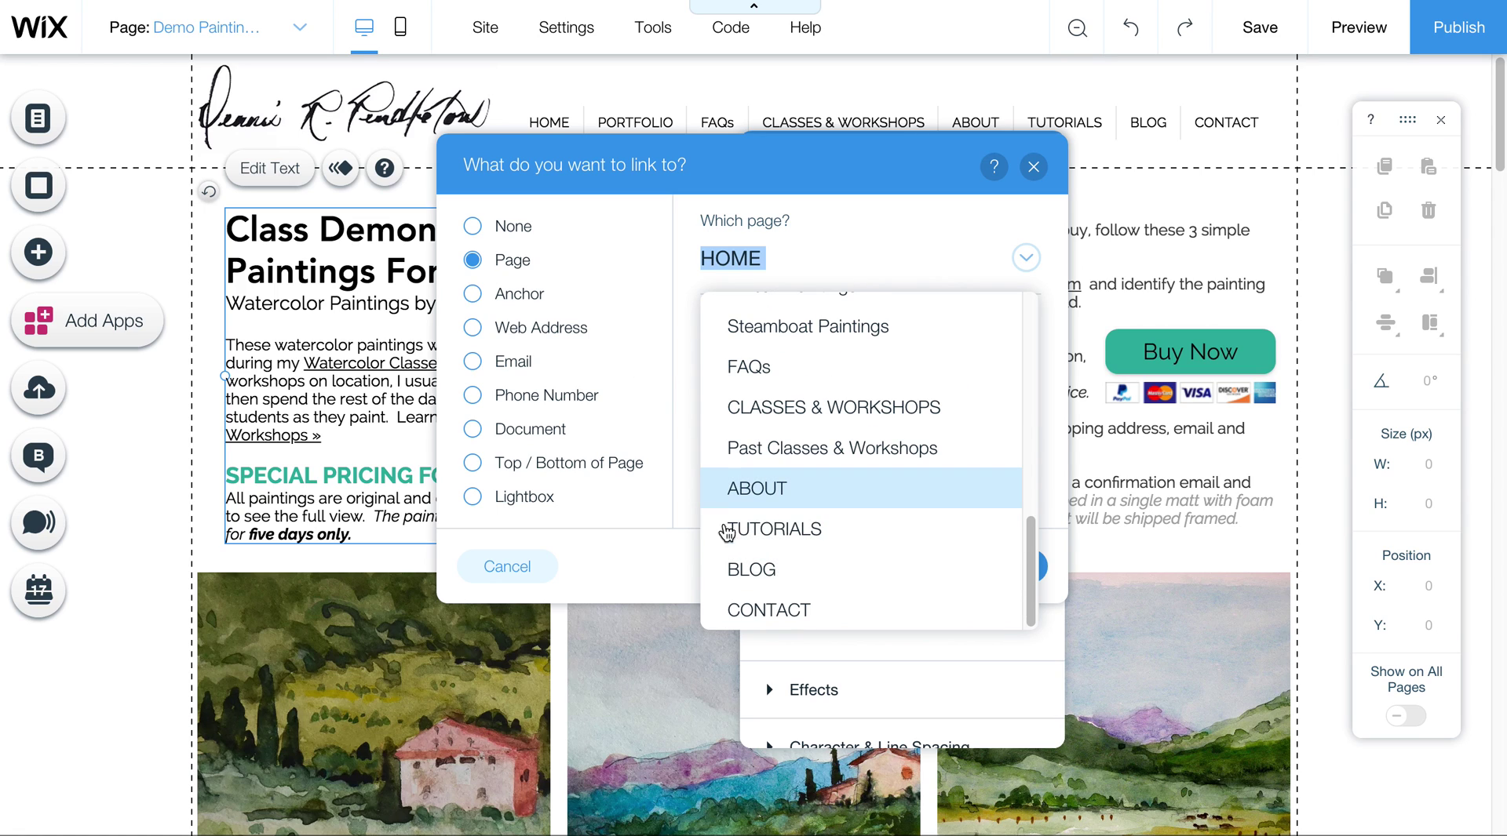
{"action": "left_click", "coordinate": [540, 330]}
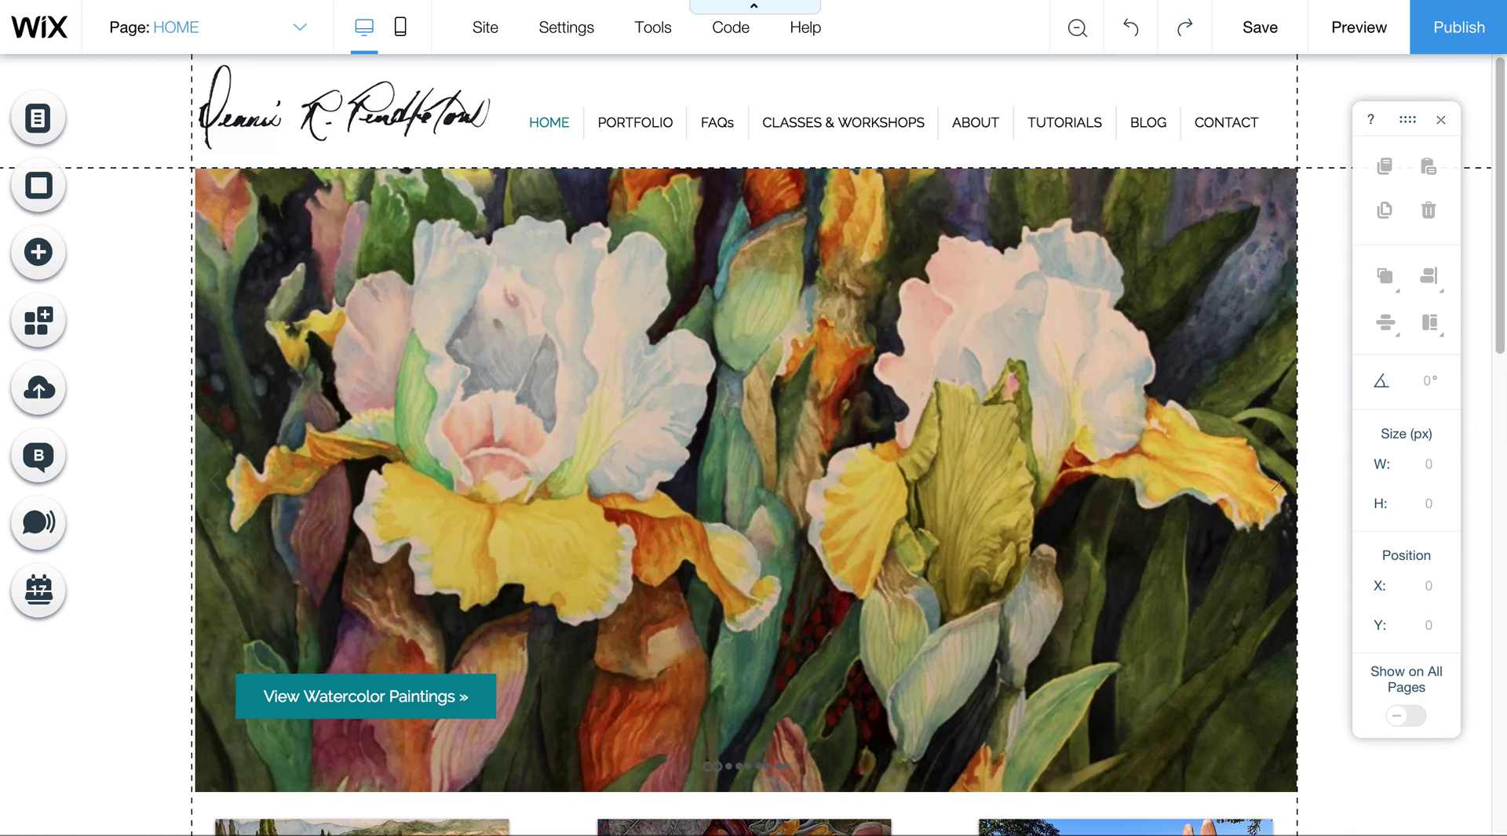
{"action": "type", "text": "f"}
{"action": "key", "text": "BackSpace"}
{"action": "type", "text": "denni"}
{"action": "key", "text": "Escape"}
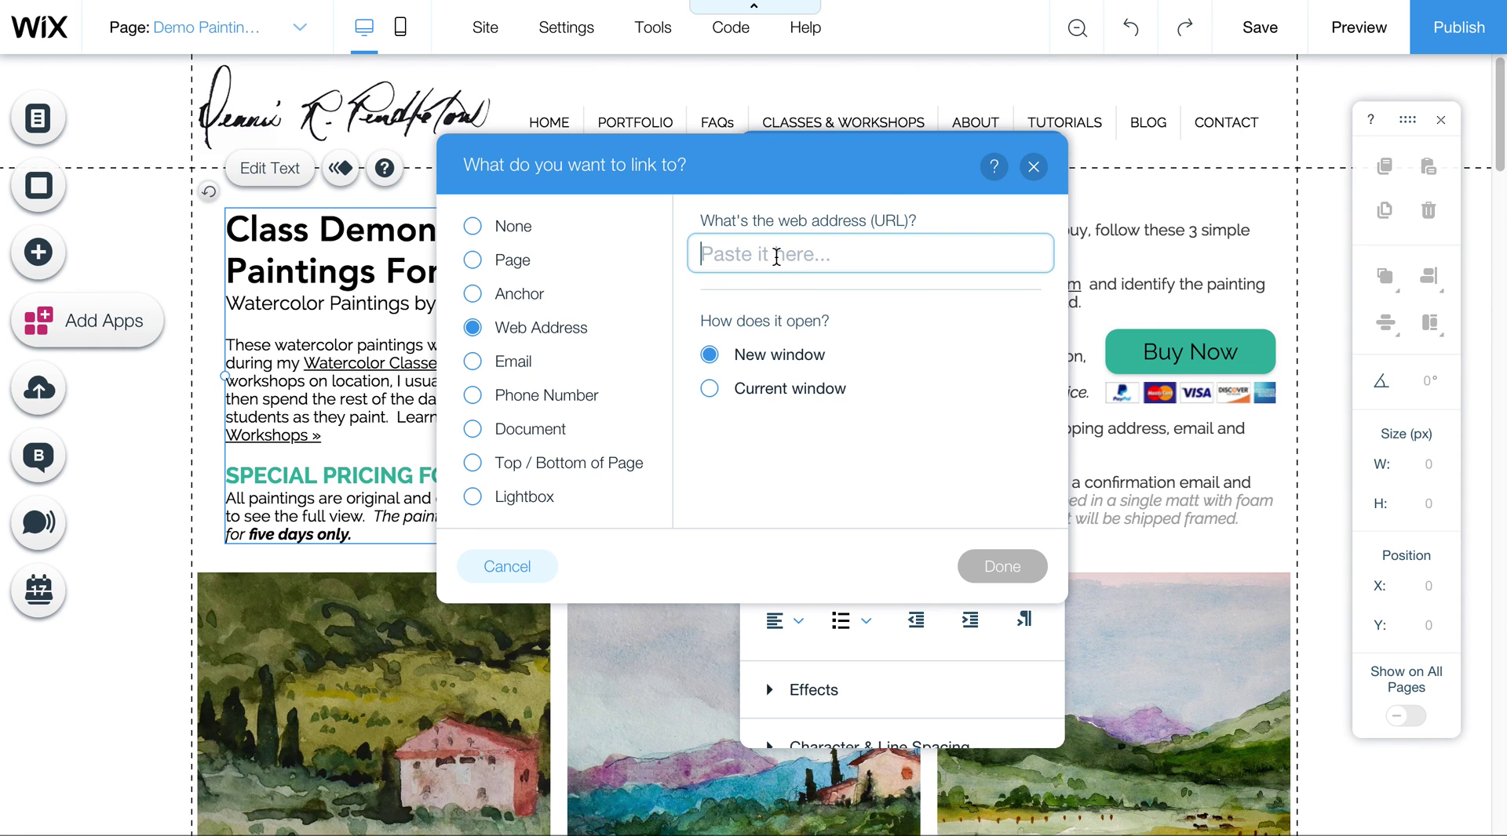
{"action": "type", "text": "www."}
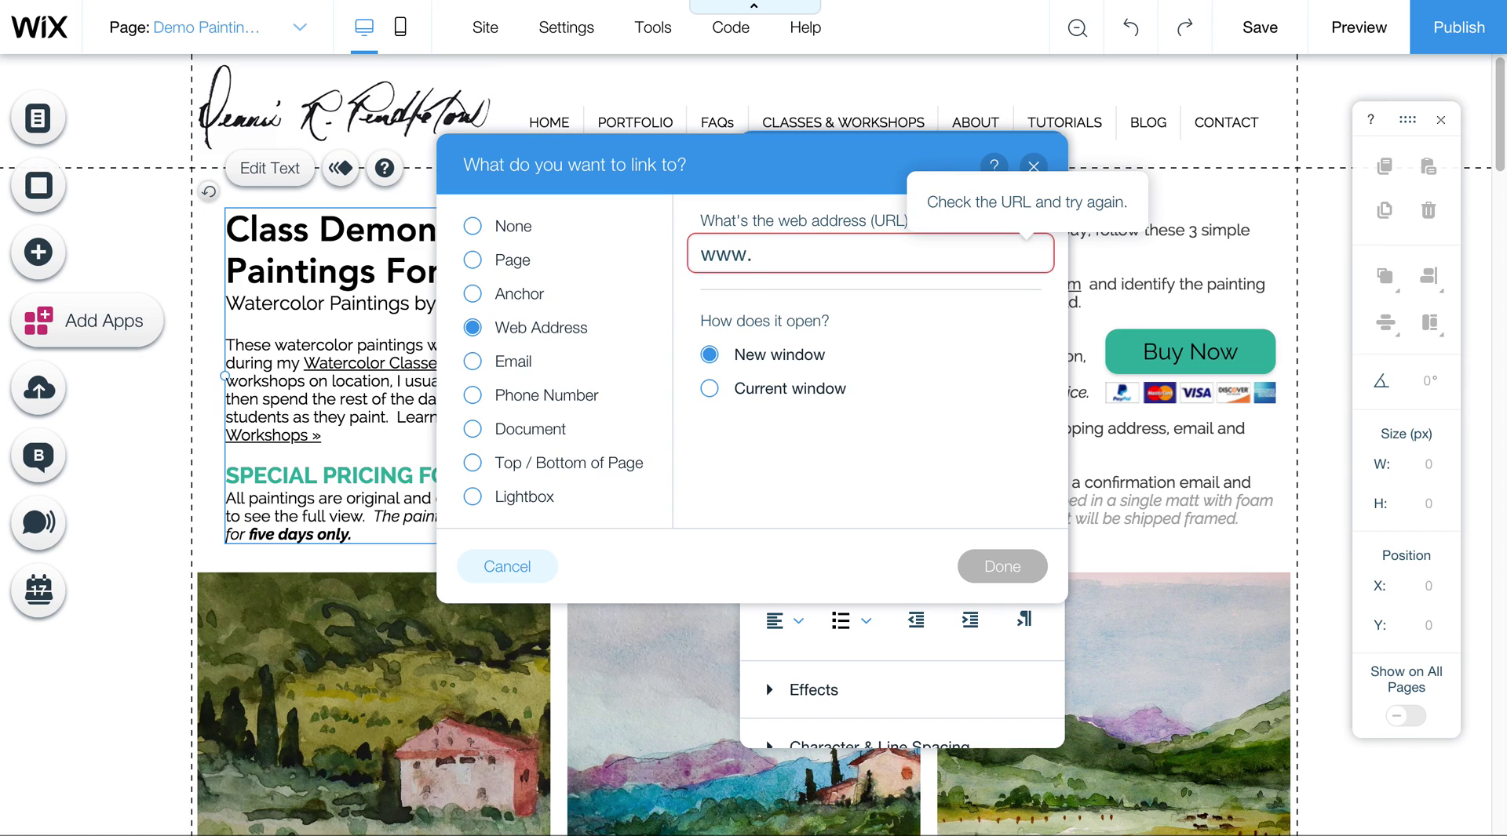
{"action": "type", "text": "dennispr"}
{"action": "key", "text": "BackSpace"}
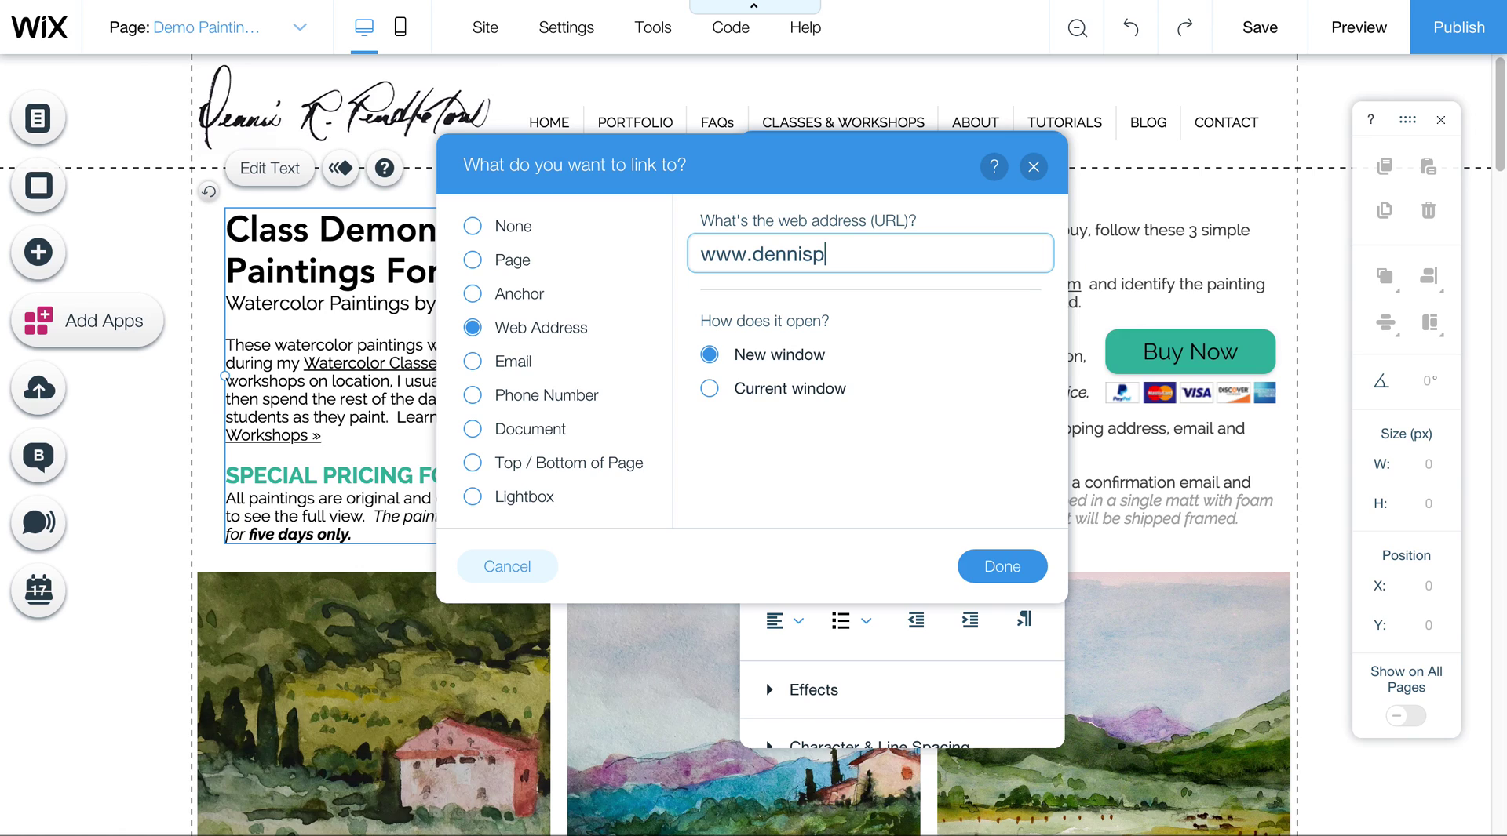
{"action": "key", "text": "ctrl+a"}
{"action": "key", "text": "BackSpace"}
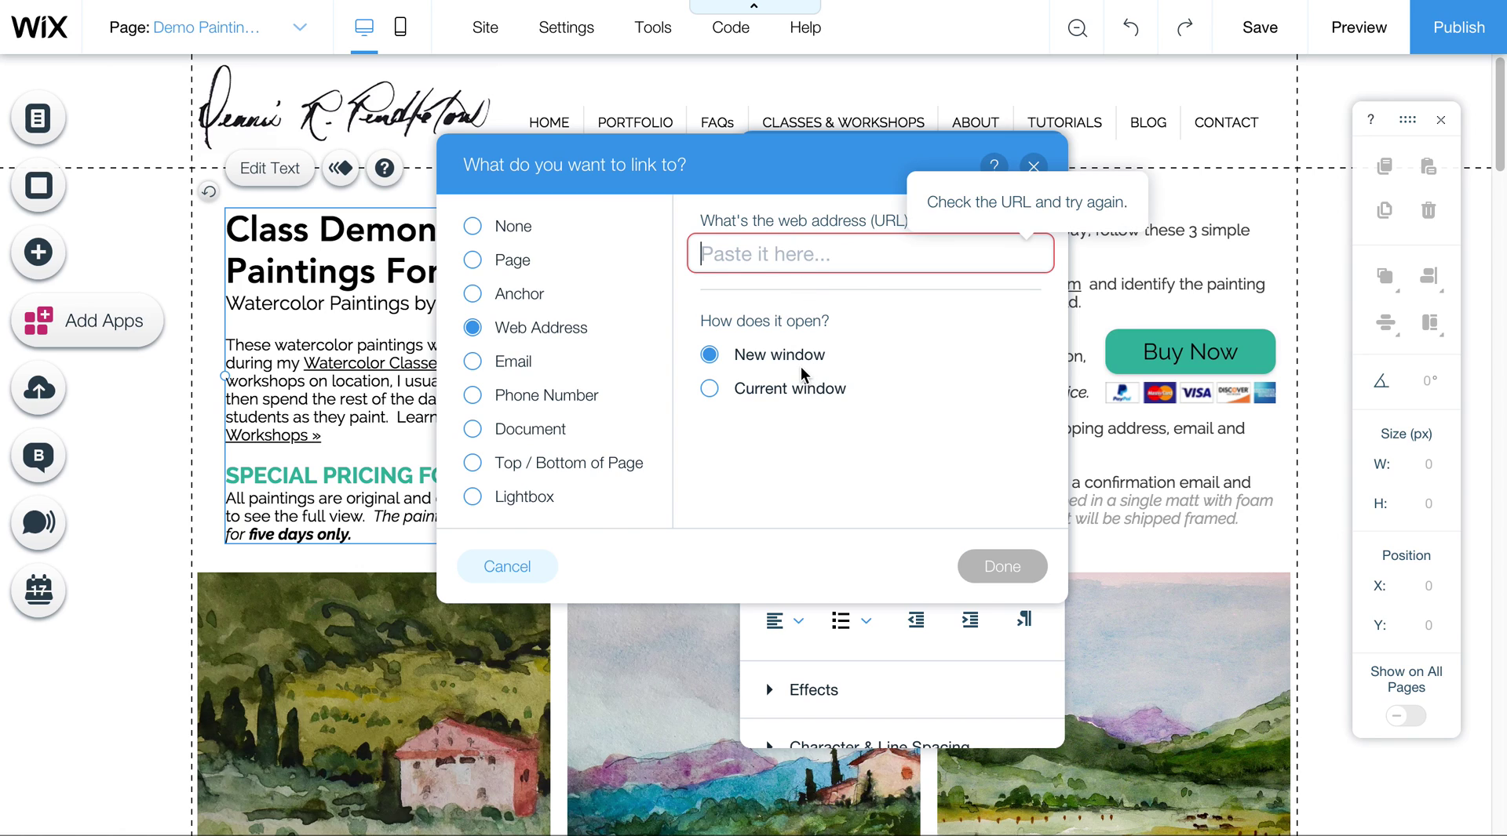
Step: Set the link to open in the current window, try Email, then cancel without linking
{"action": "left_click", "coordinate": [790, 402]}
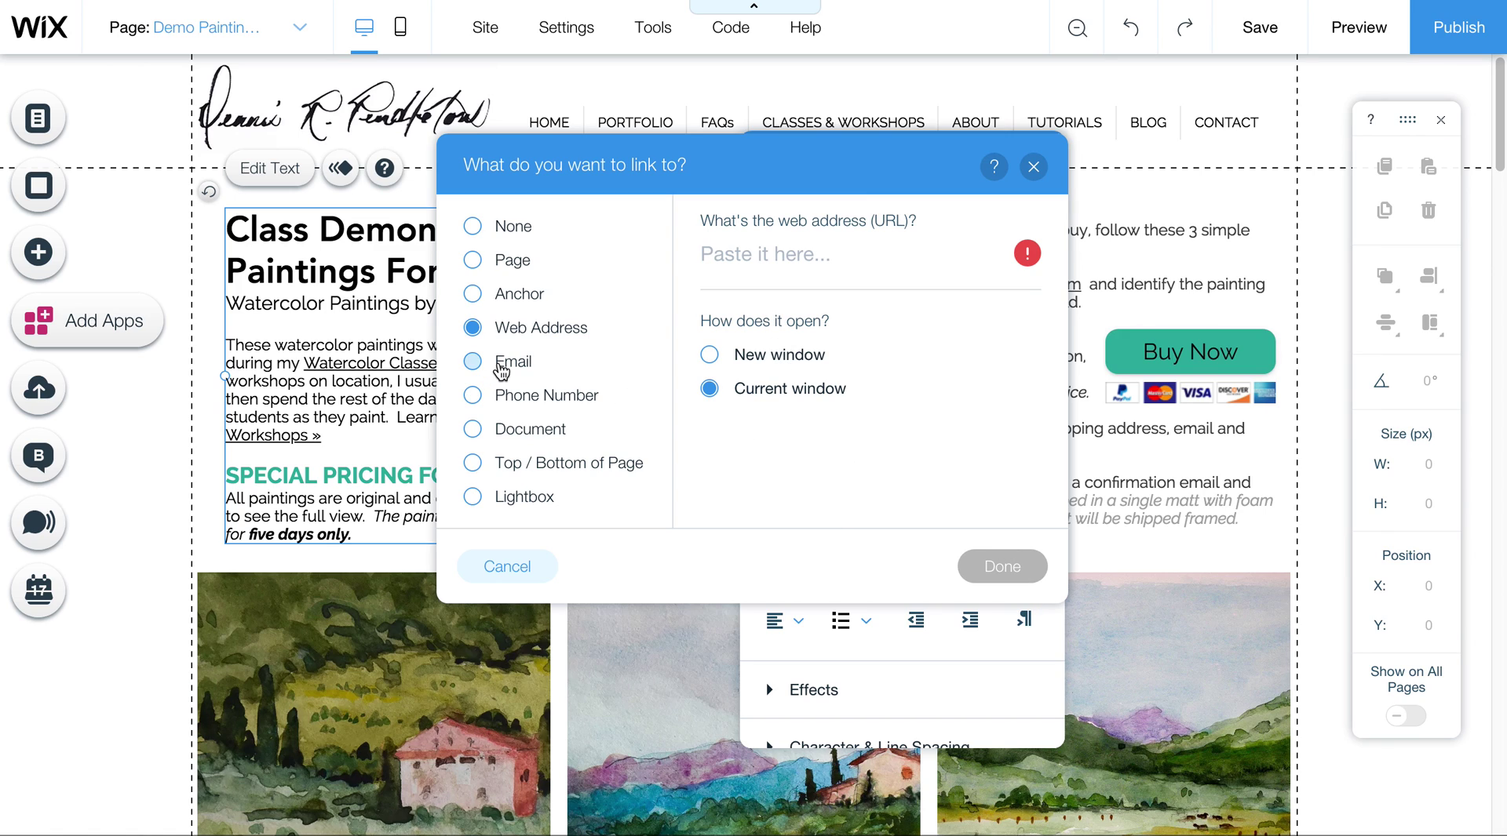
{"action": "left_click", "coordinate": [501, 366]}
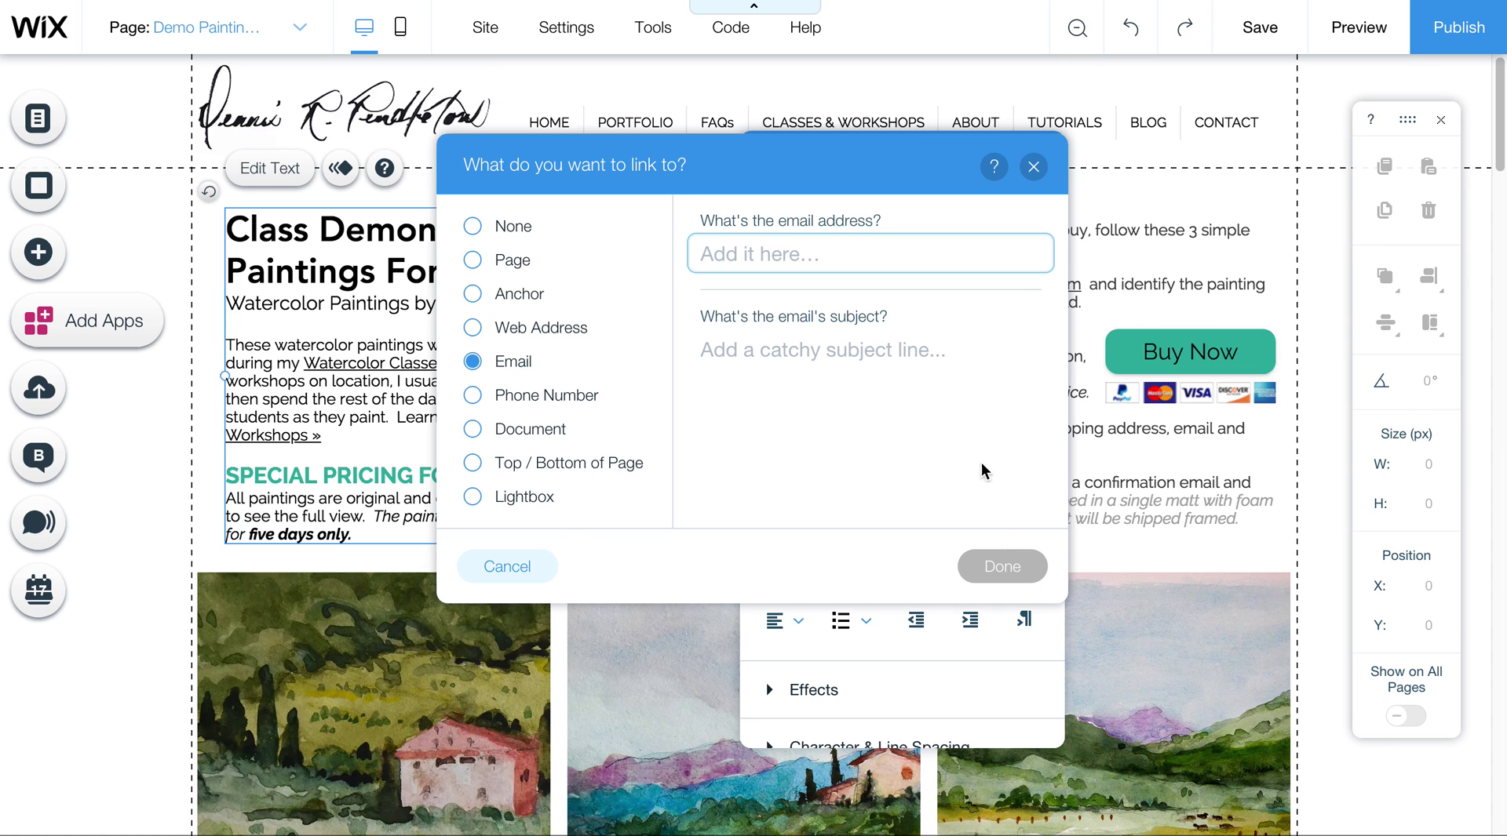
{"action": "left_click", "coordinate": [494, 580]}
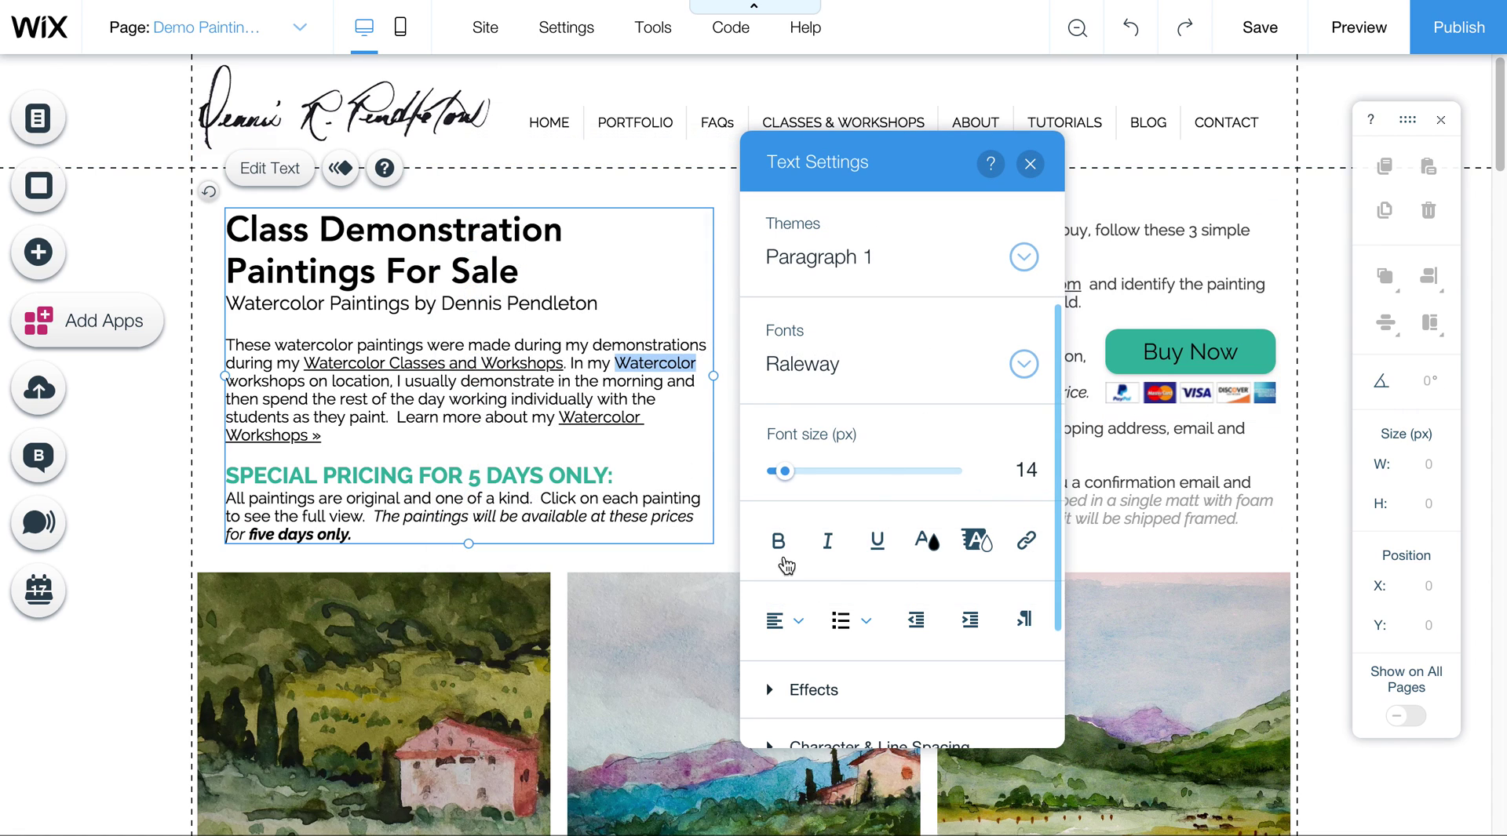
Step: Move Text Settings to the right edge, select part of the paragraph, and toggle Bold off again
{"action": "left_click", "coordinate": [494, 382]}
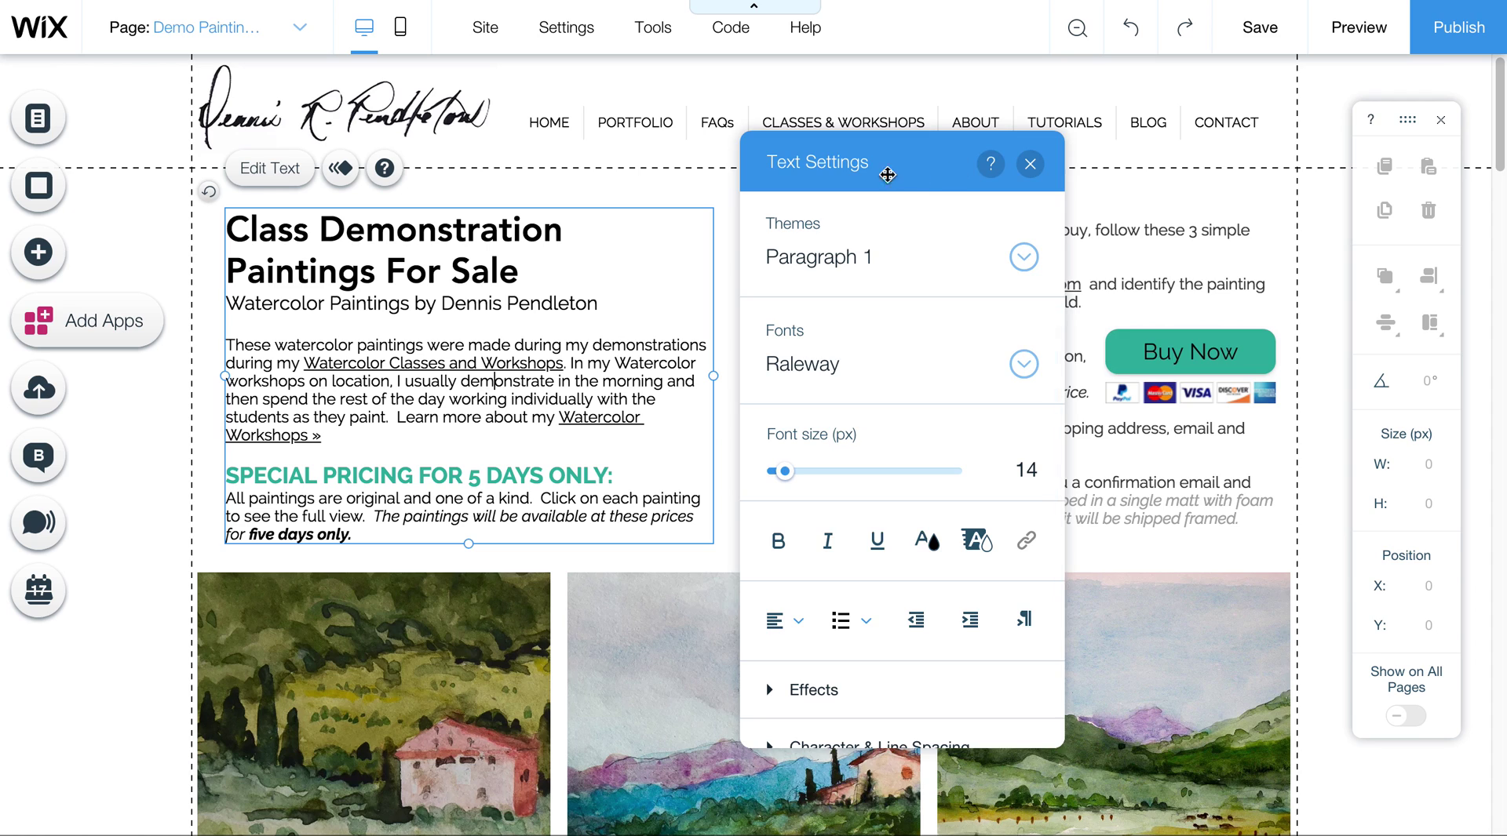
{"action": "left_click_drag", "start_coordinate": [884, 164], "coordinate": [1302, 186]}
{"action": "left_click_drag", "start_coordinate": [493, 417], "coordinate": [341, 400]}
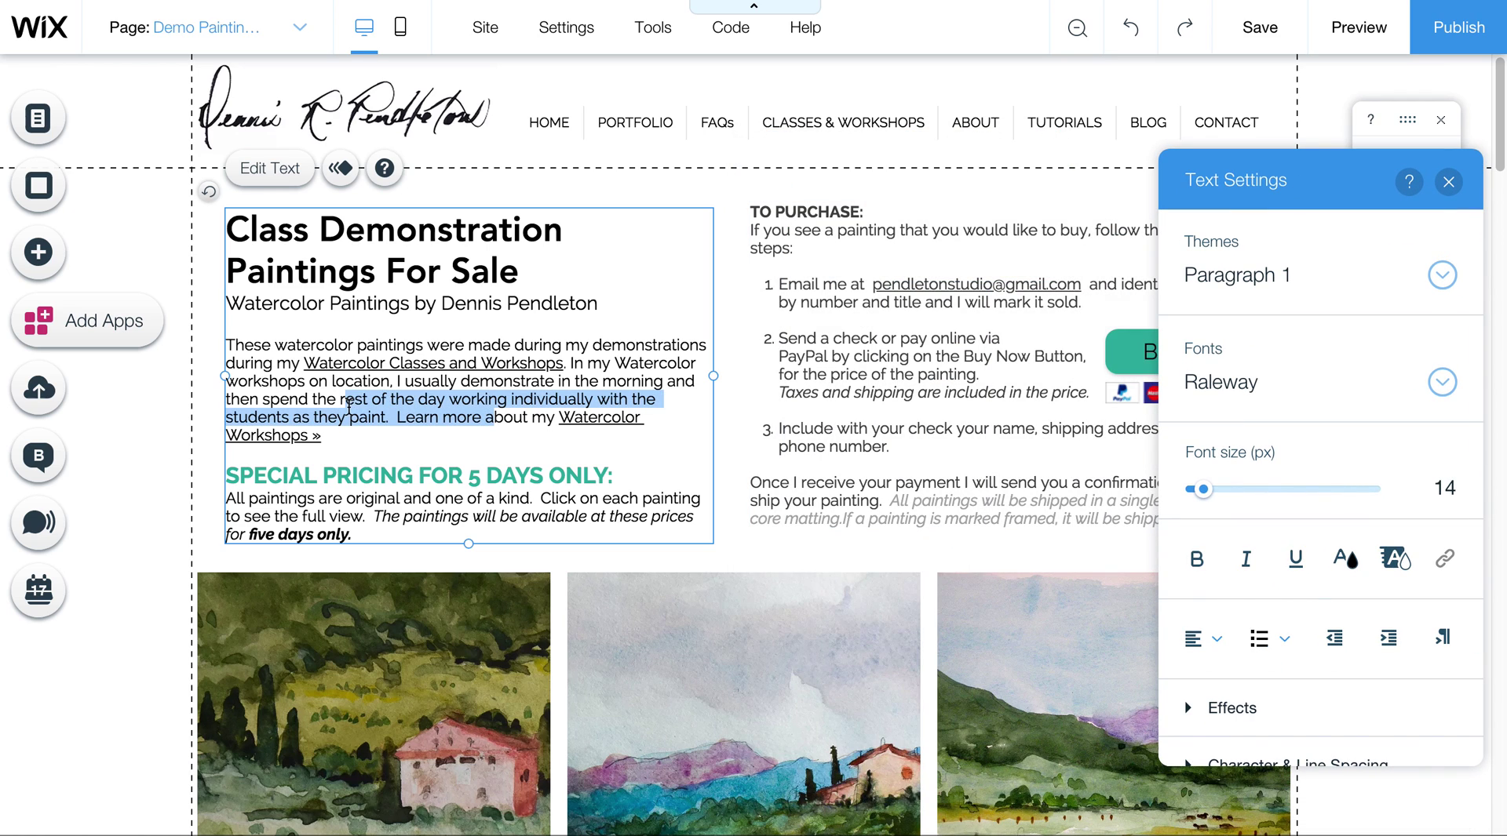
{"action": "left_click", "coordinate": [1195, 560]}
{"action": "left_click", "coordinate": [1195, 562]}
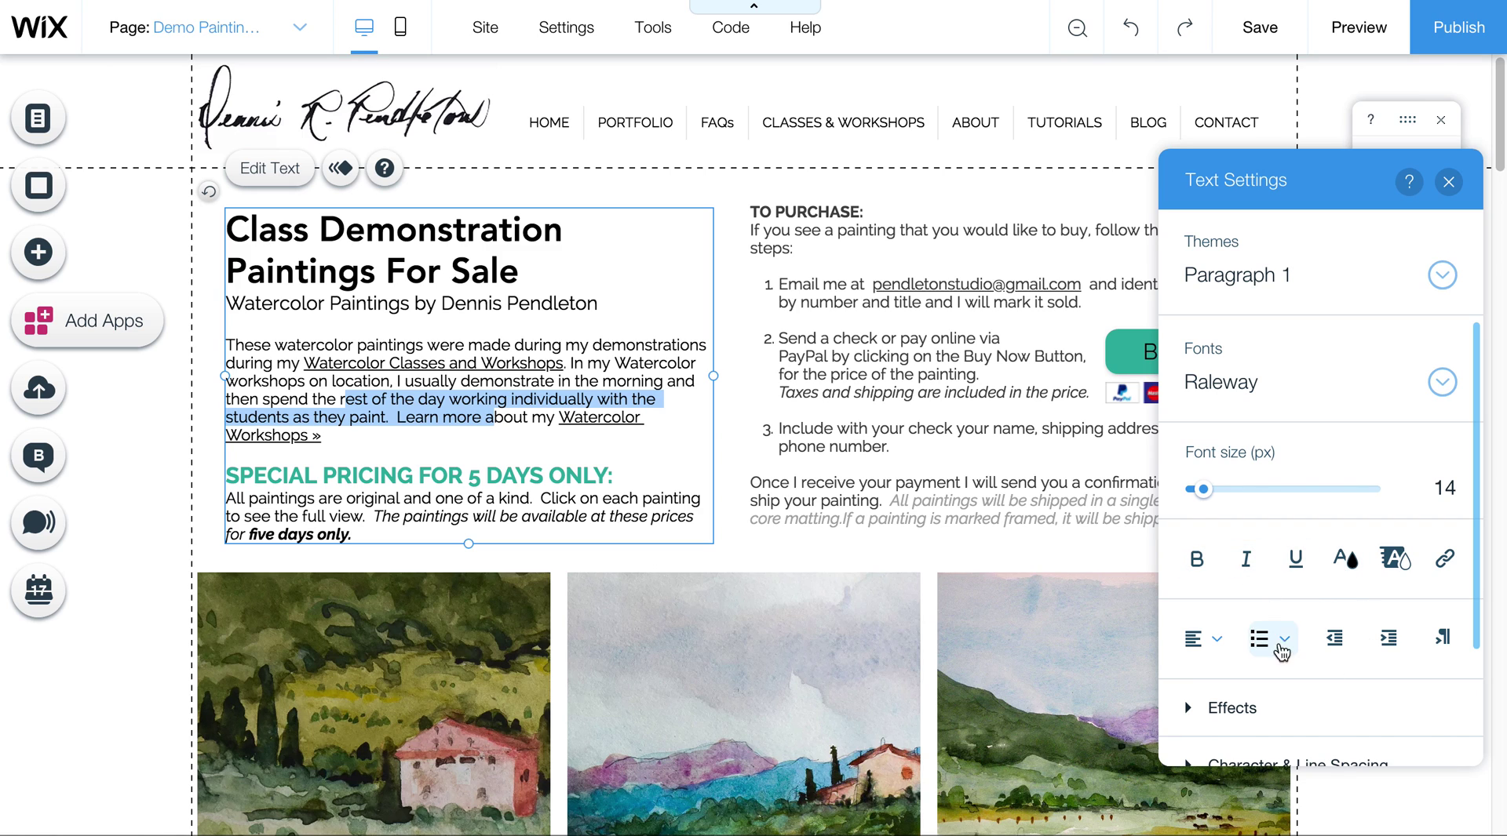
Step: Select the painting gallery and open Change Images to organize its pictures
{"action": "left_click", "coordinate": [803, 625]}
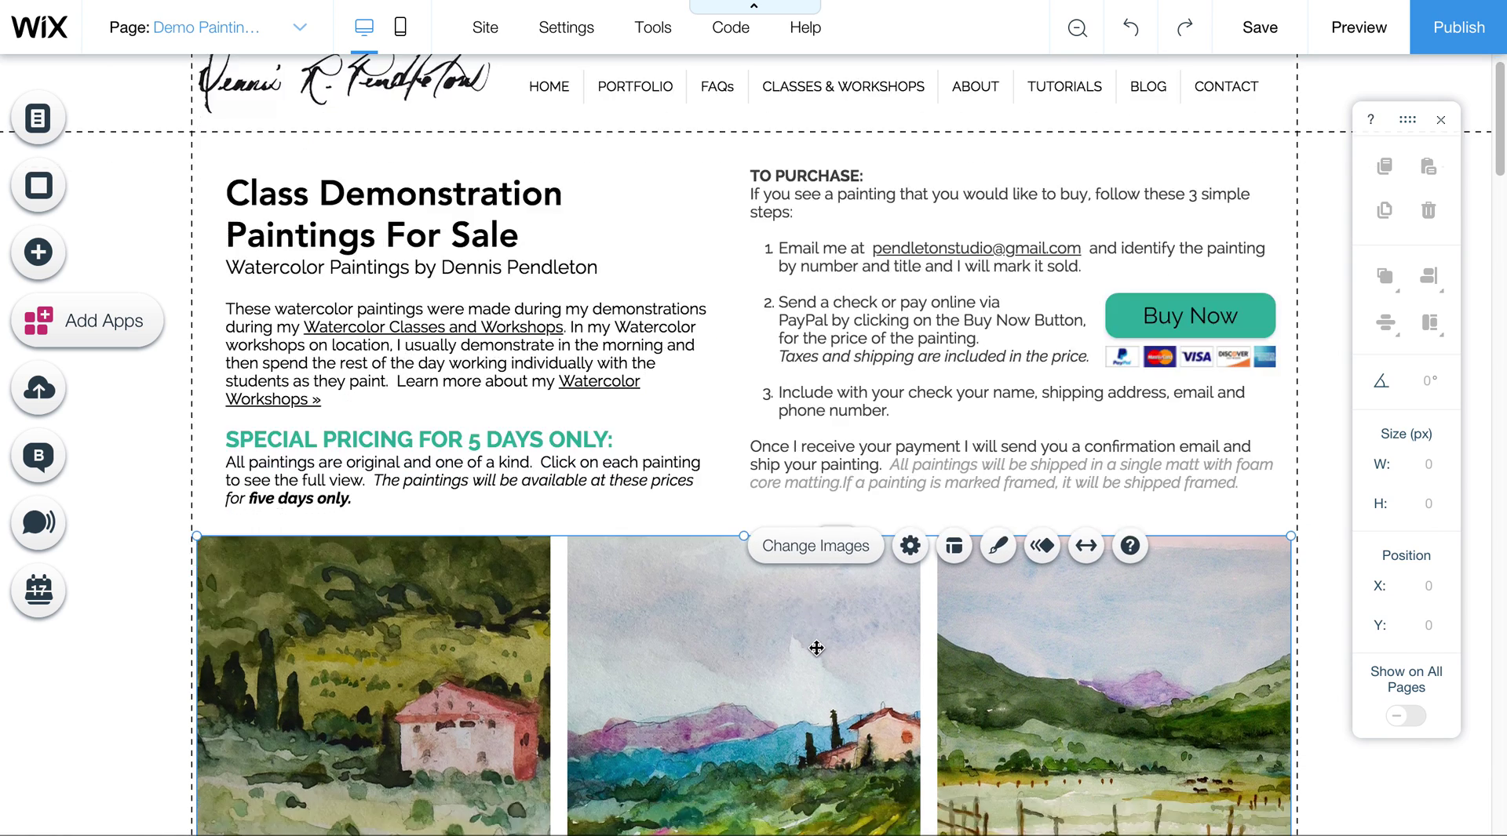
{"action": "scroll", "coordinate": [809, 635], "scroll_direction": "down", "scroll_amount": 3}
{"action": "scroll", "coordinate": [813, 643], "scroll_direction": "down", "scroll_amount": 2}
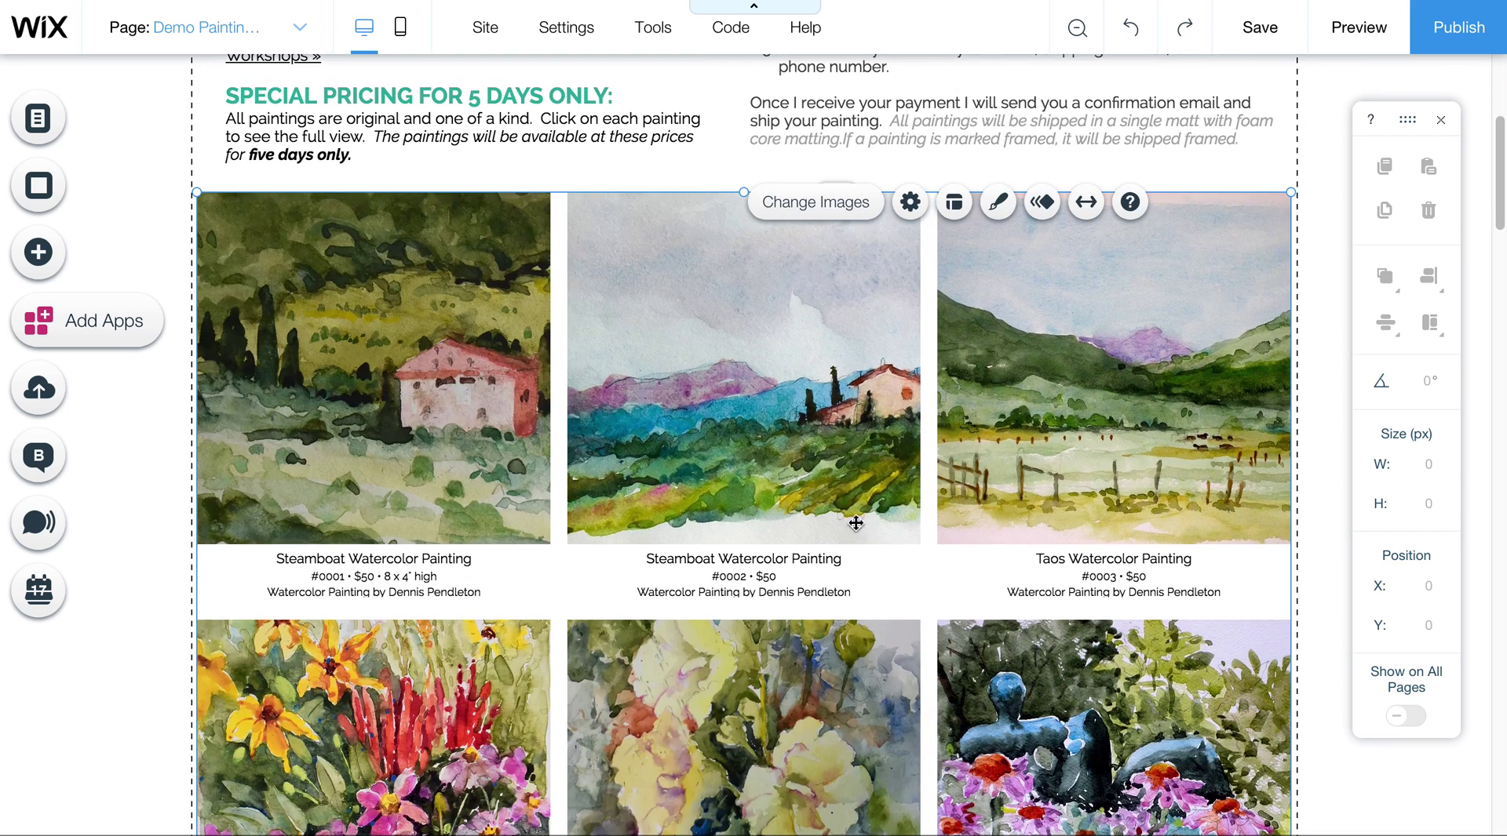
{"action": "left_click", "coordinate": [385, 412]}
{"action": "left_click", "coordinate": [1161, 484]}
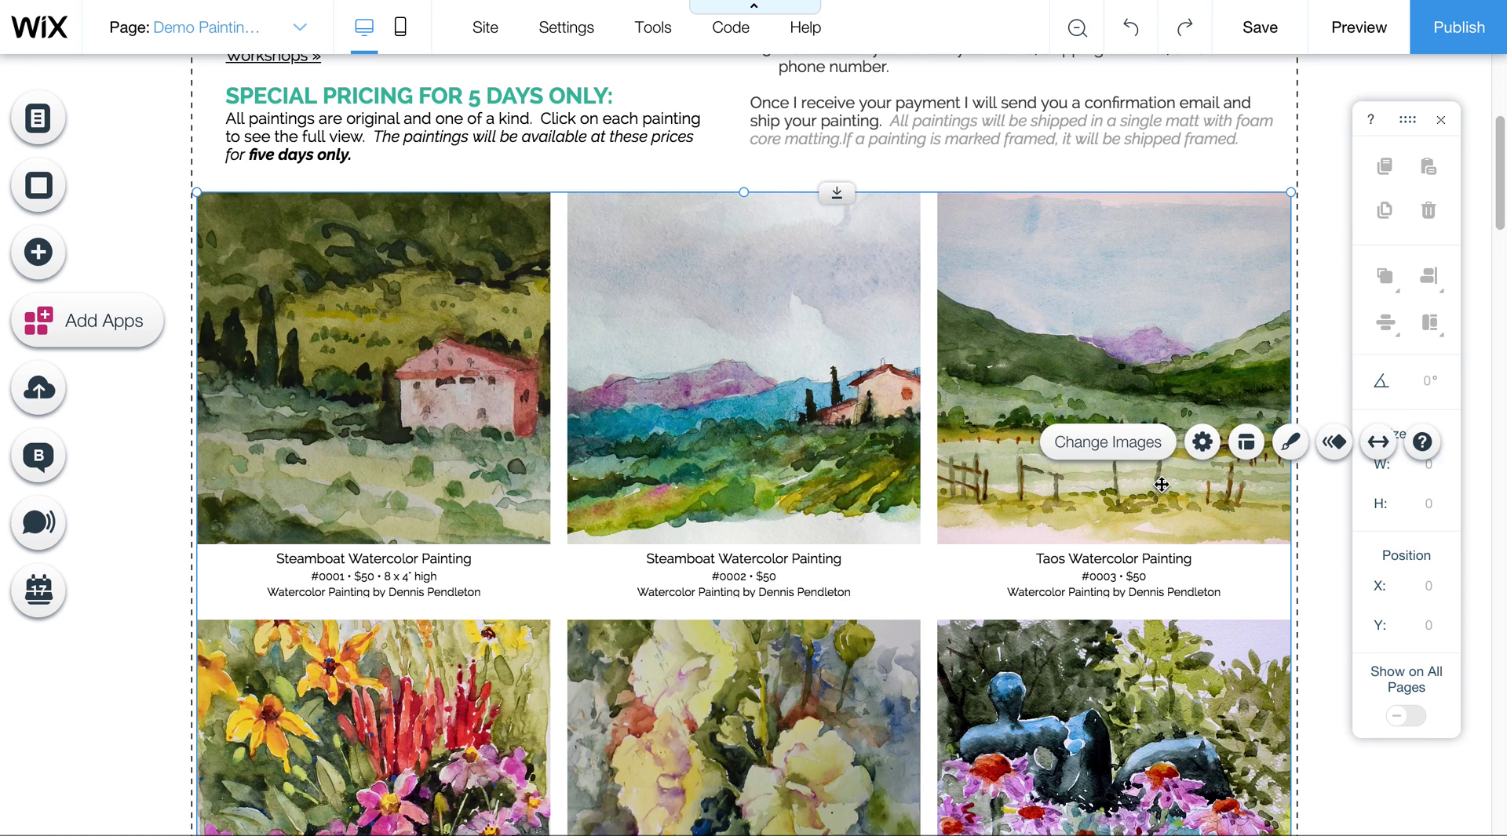
{"action": "left_click", "coordinate": [280, 384]}
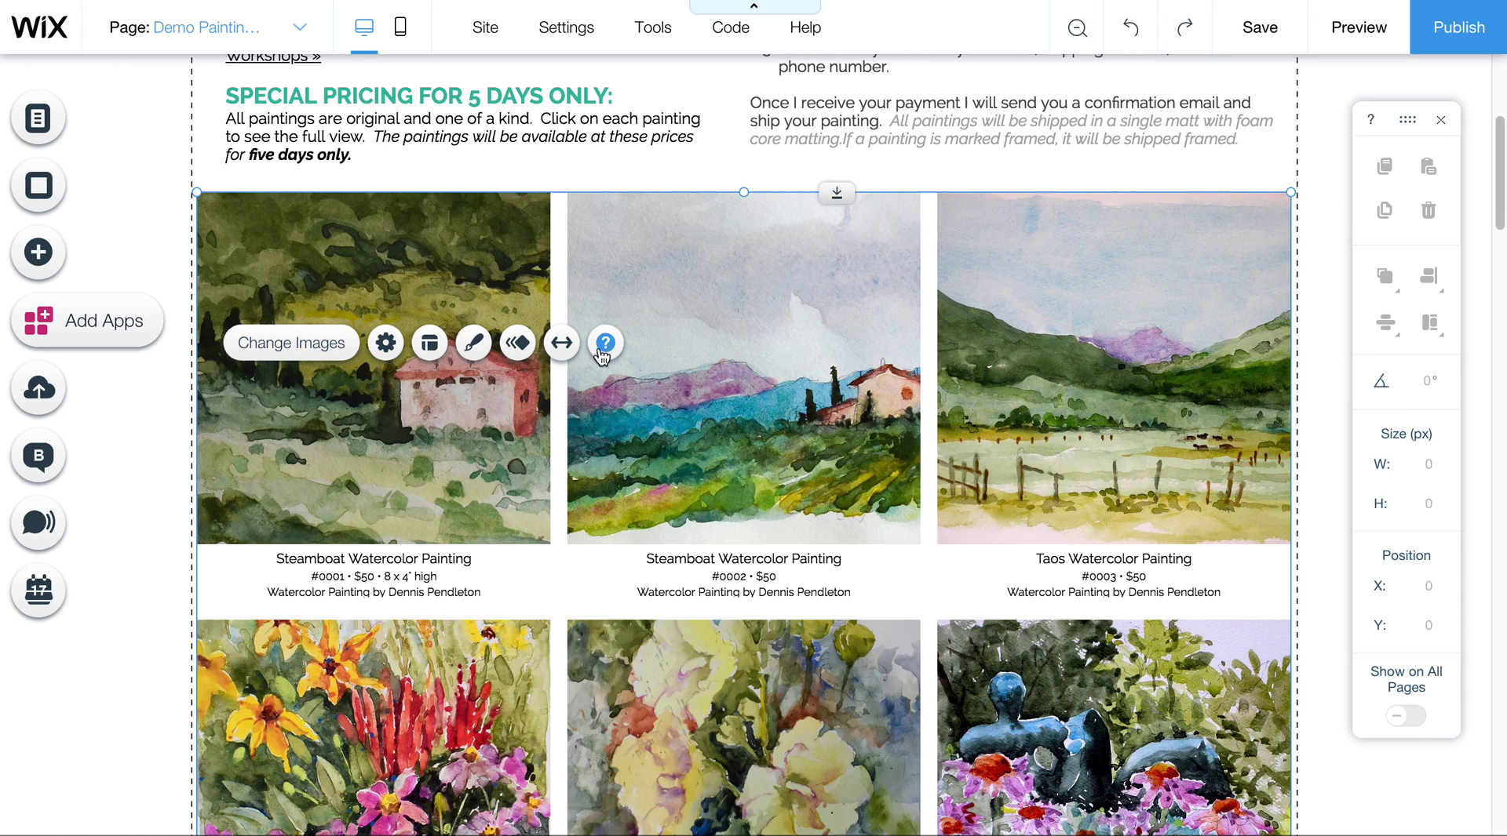
{"action": "left_click", "coordinate": [321, 354]}
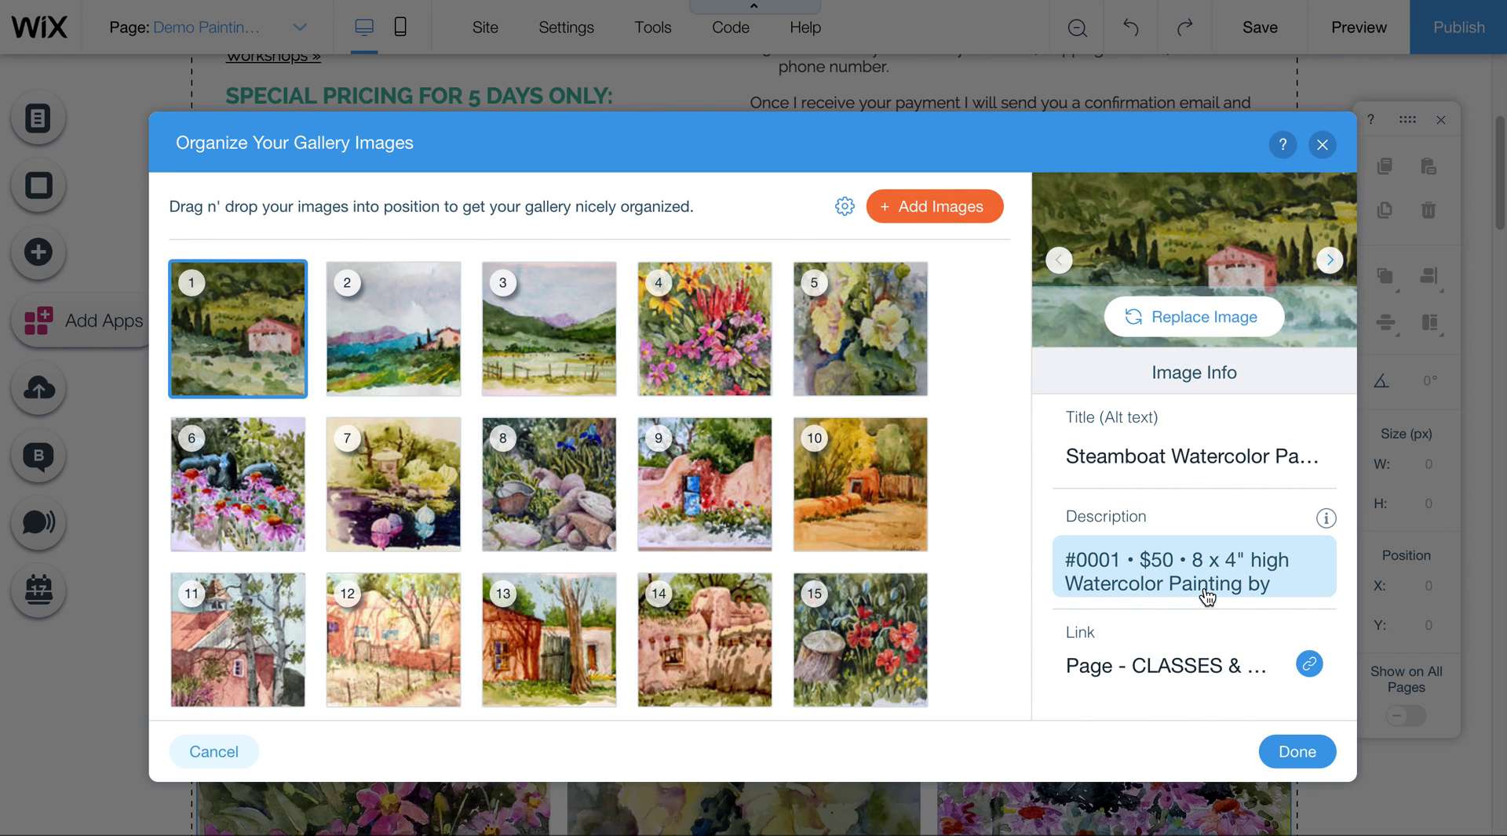
Step: Review paintings 1–4's titles and descriptions, like #0001 and #0004, keeping their order
{"action": "left_click", "coordinate": [415, 339]}
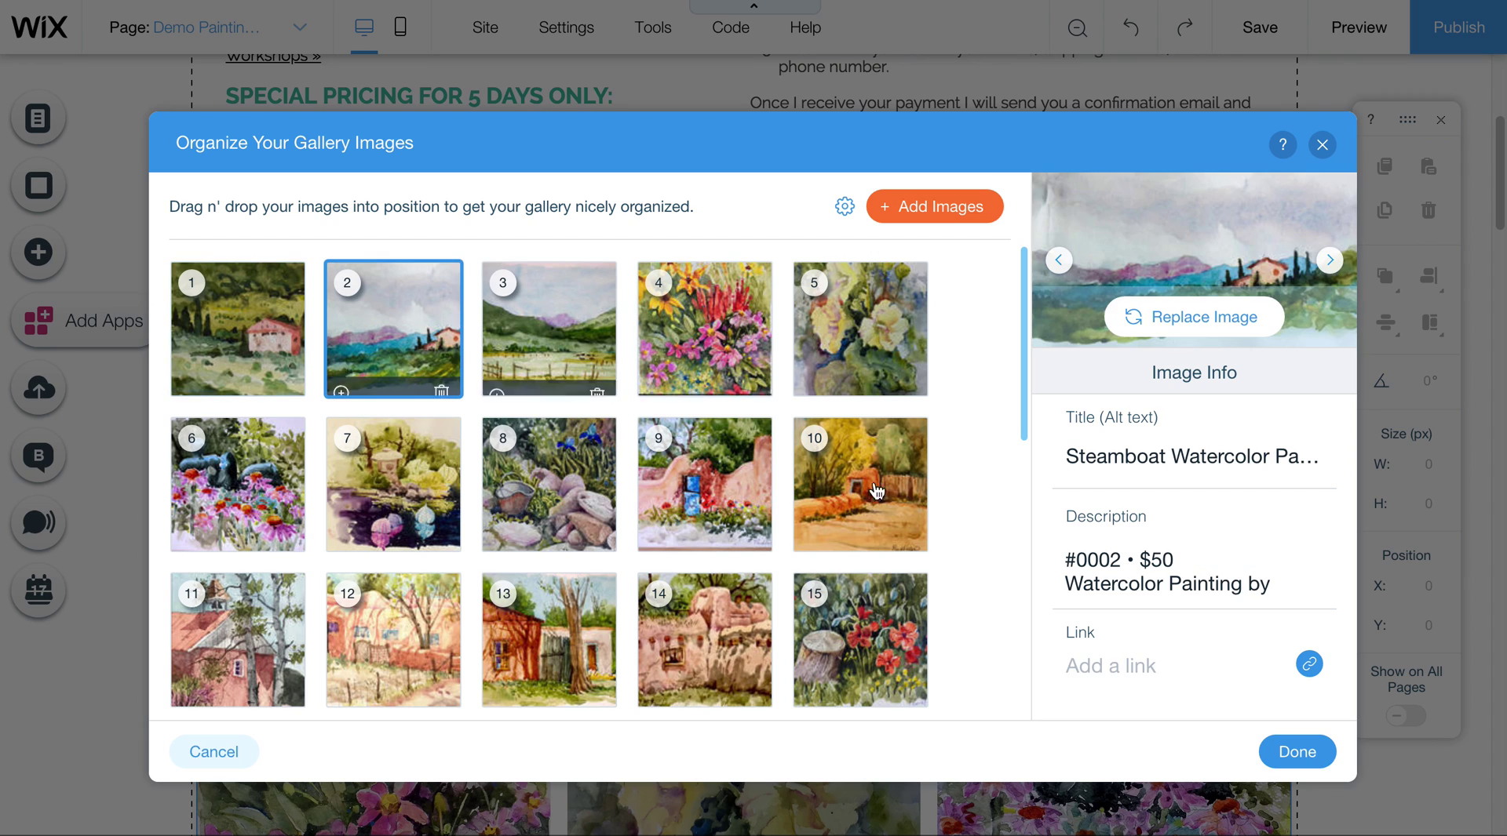
{"action": "left_click", "coordinate": [579, 343]}
{"action": "left_click", "coordinate": [720, 341]}
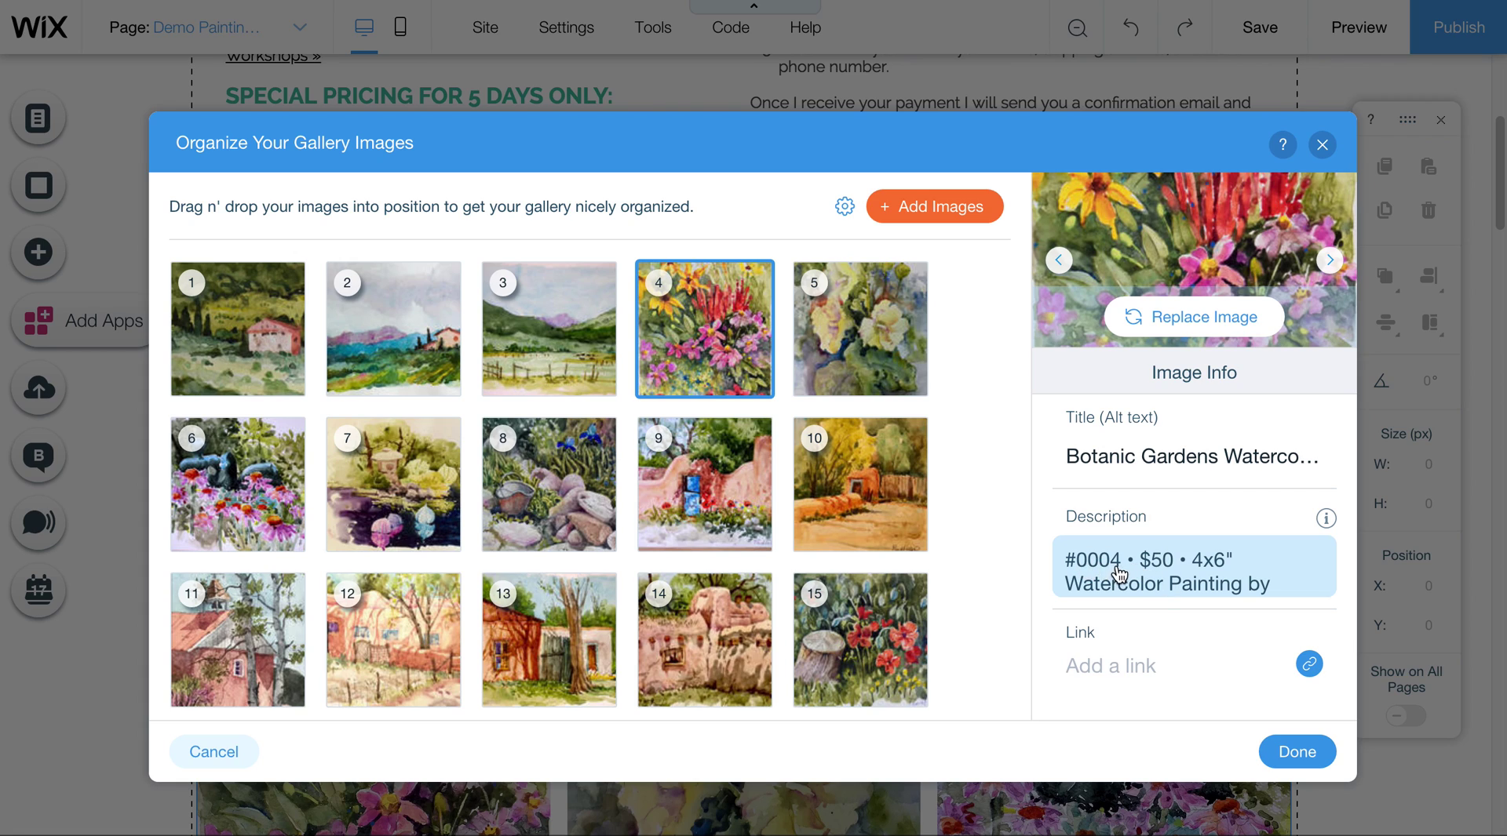
{"action": "left_click", "coordinate": [1216, 563]}
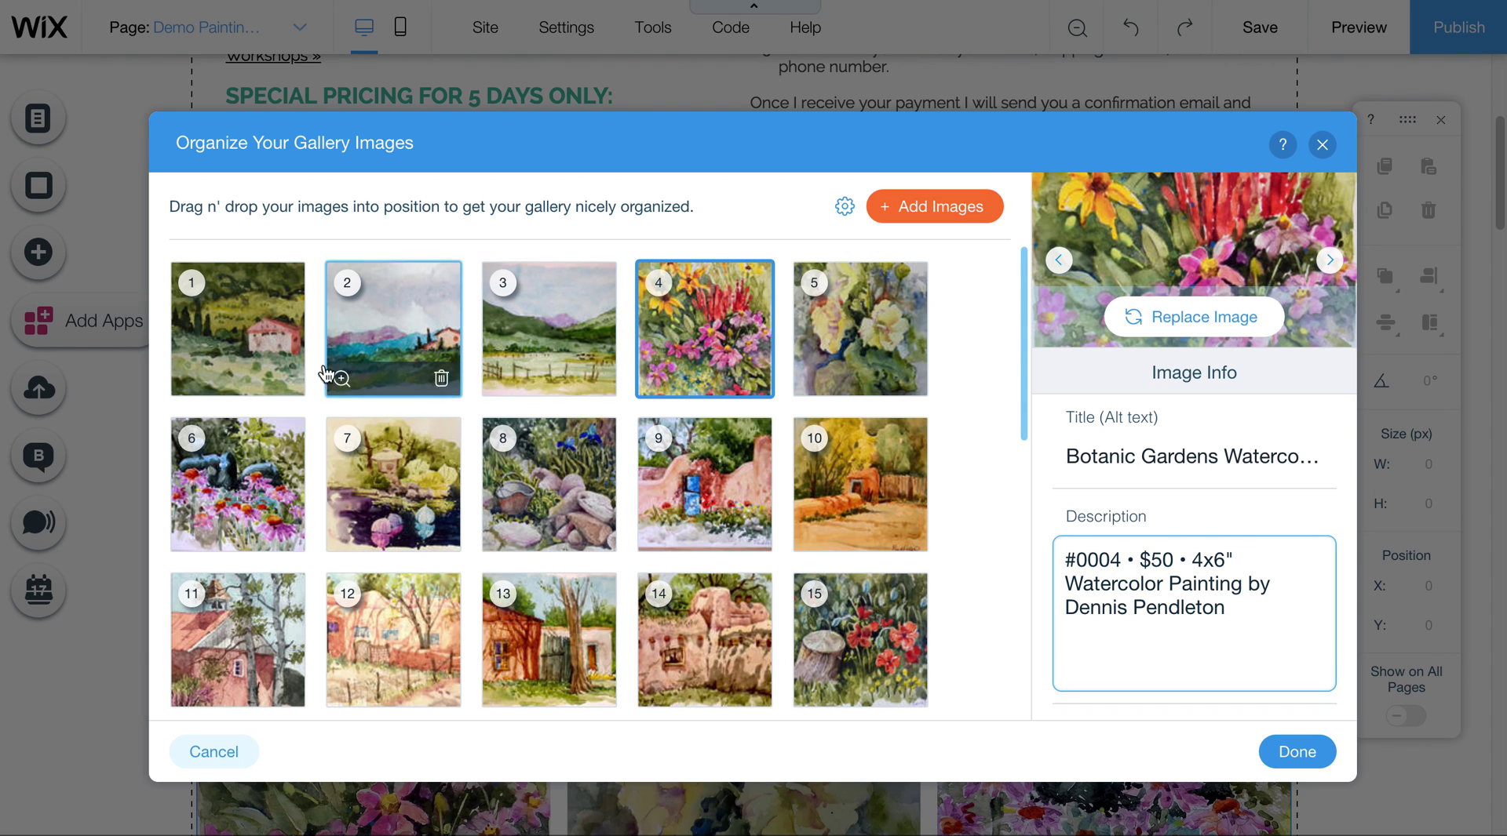
{"action": "left_click", "coordinate": [239, 343]}
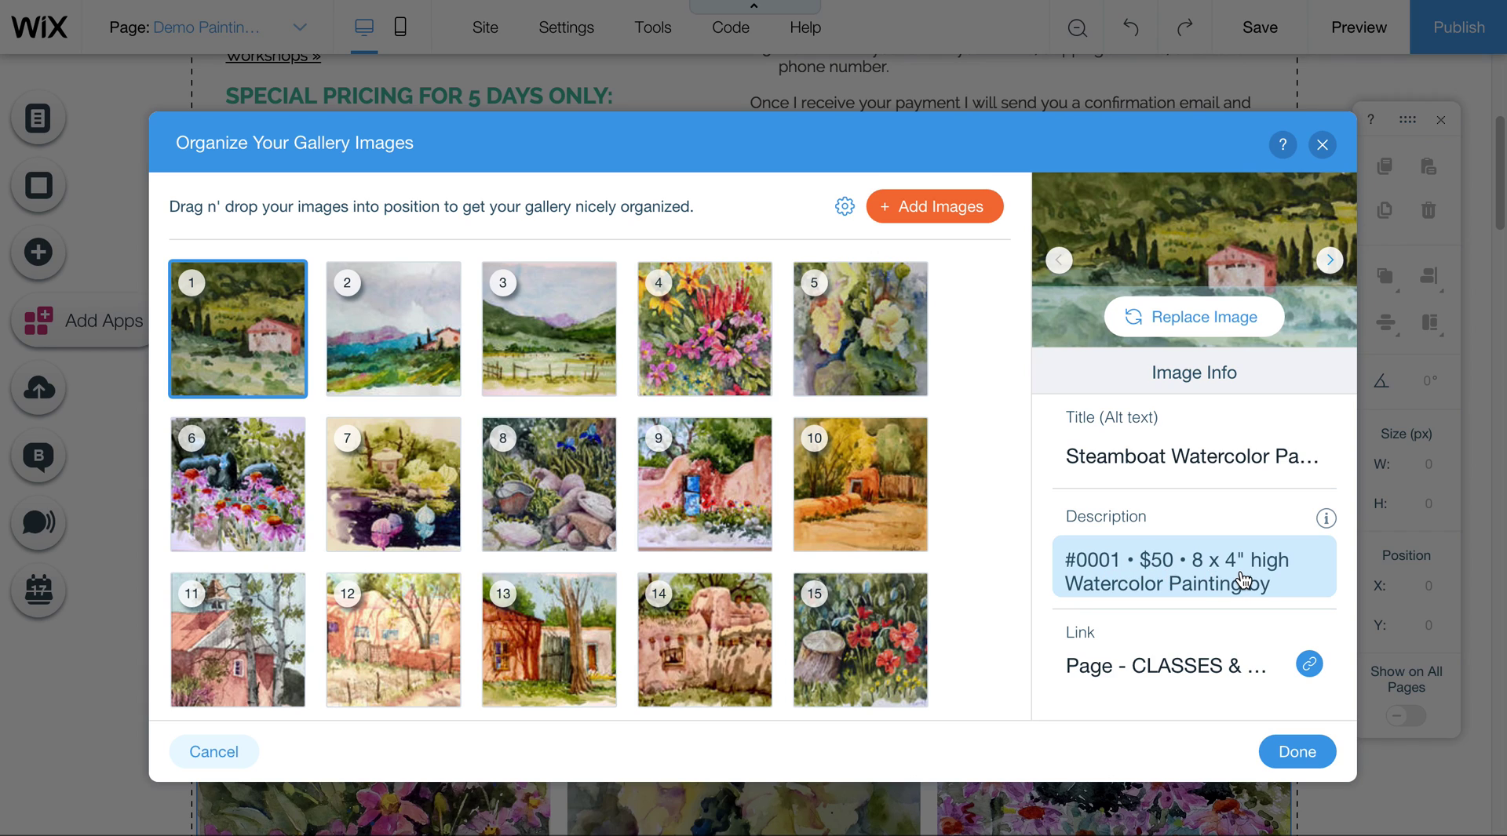
{"action": "left_click", "coordinate": [1287, 585]}
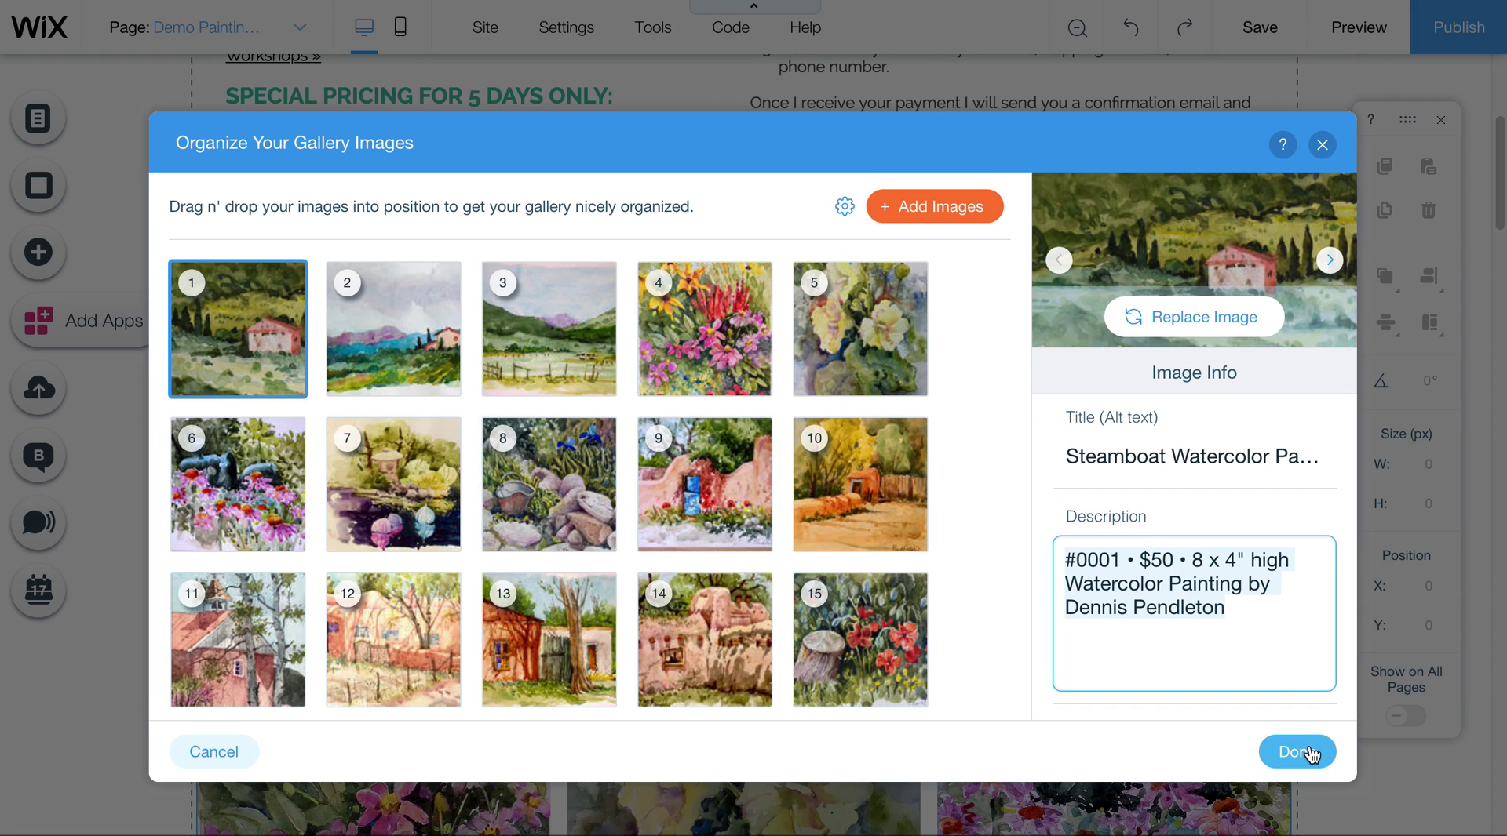
{"action": "left_click", "coordinate": [541, 341]}
{"action": "mouse_move", "coordinate": [542, 342]}
{"action": "left_mouse_down"}
{"action": "mouse_move", "coordinate": [352, 324]}
{"action": "mouse_move", "coordinate": [590, 318]}
{"action": "mouse_move", "coordinate": [555, 328]}
{"action": "left_mouse_up"}
{"action": "left_click", "coordinate": [392, 334]}
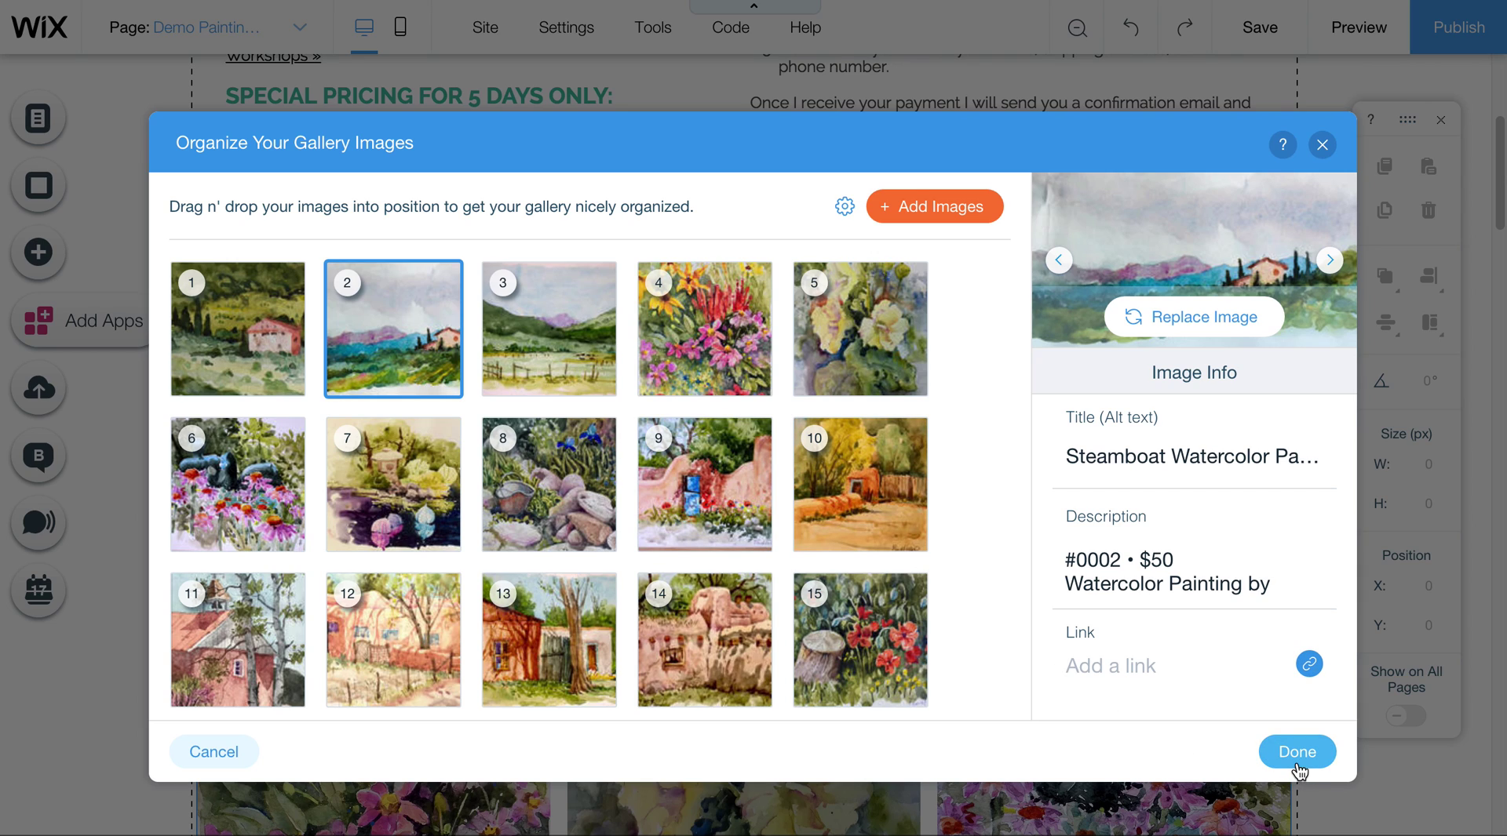
Step: Browse the Add Images library's upload and site-images sections, then close it without adding anything
{"action": "left_click", "coordinate": [918, 211]}
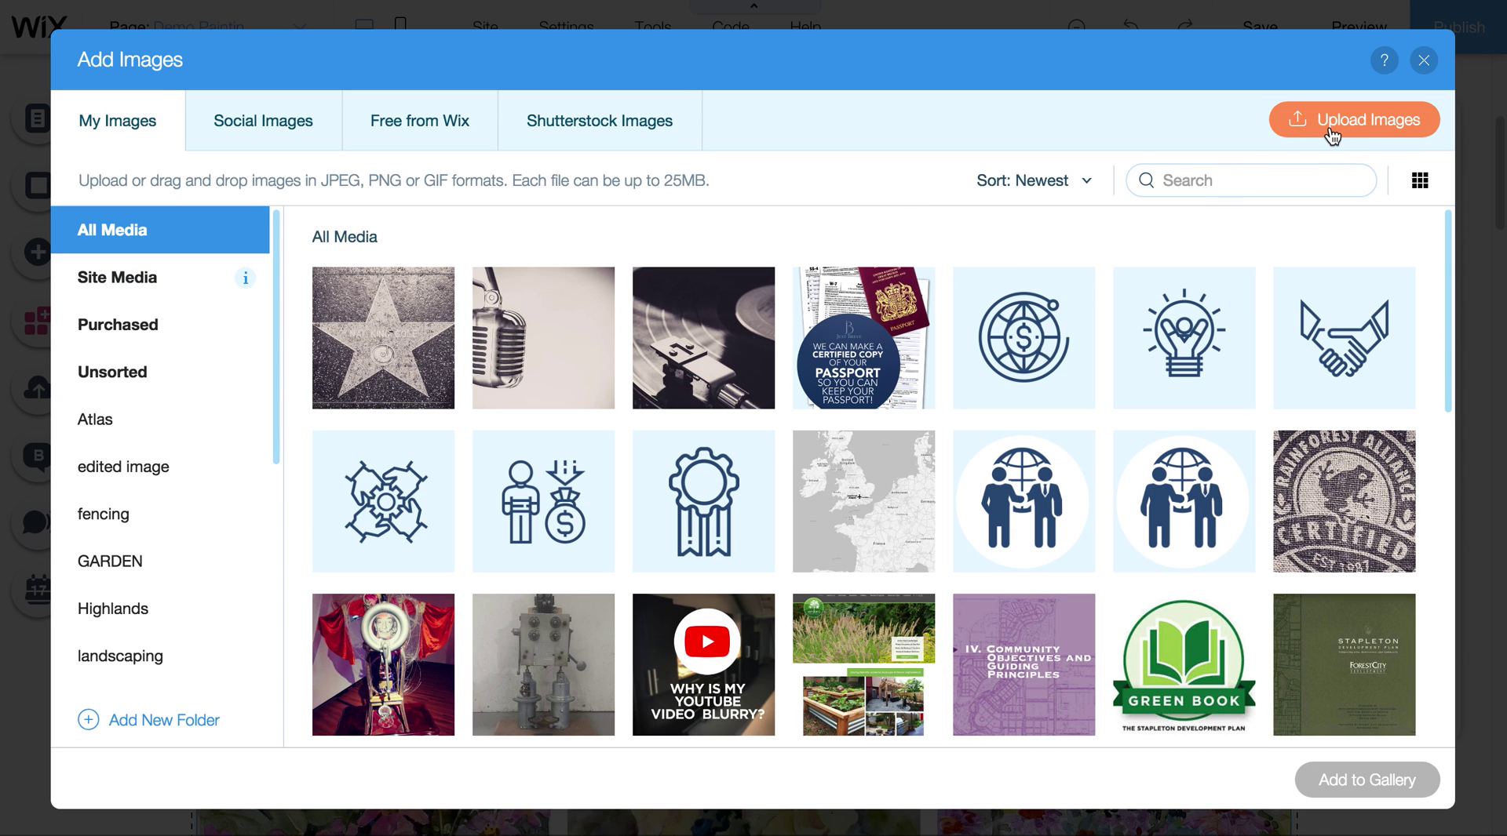
{"action": "left_click", "coordinate": [1332, 133]}
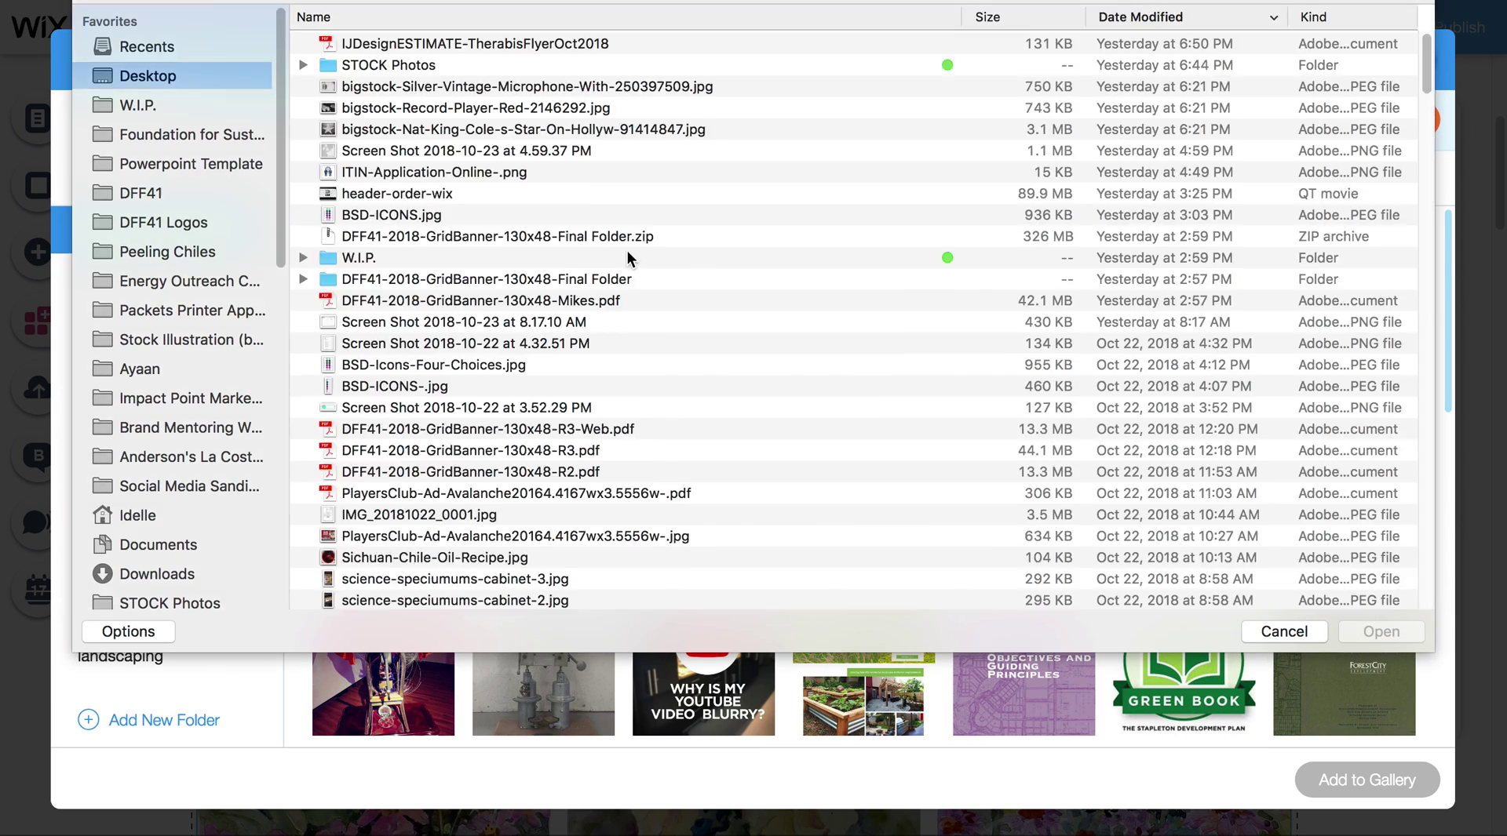
{"action": "left_click", "coordinate": [1306, 634]}
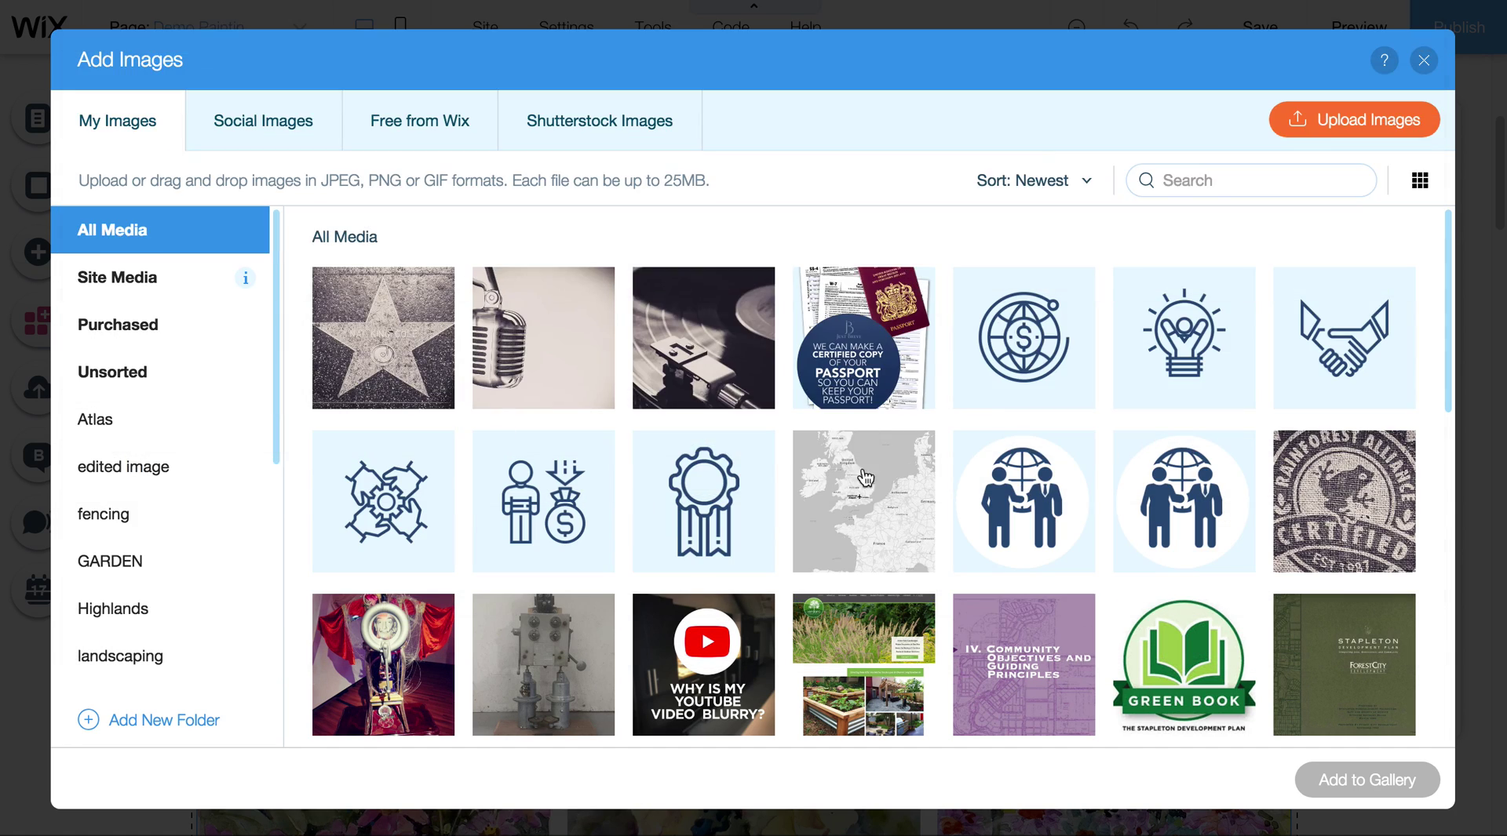
{"action": "left_click", "coordinate": [178, 282]}
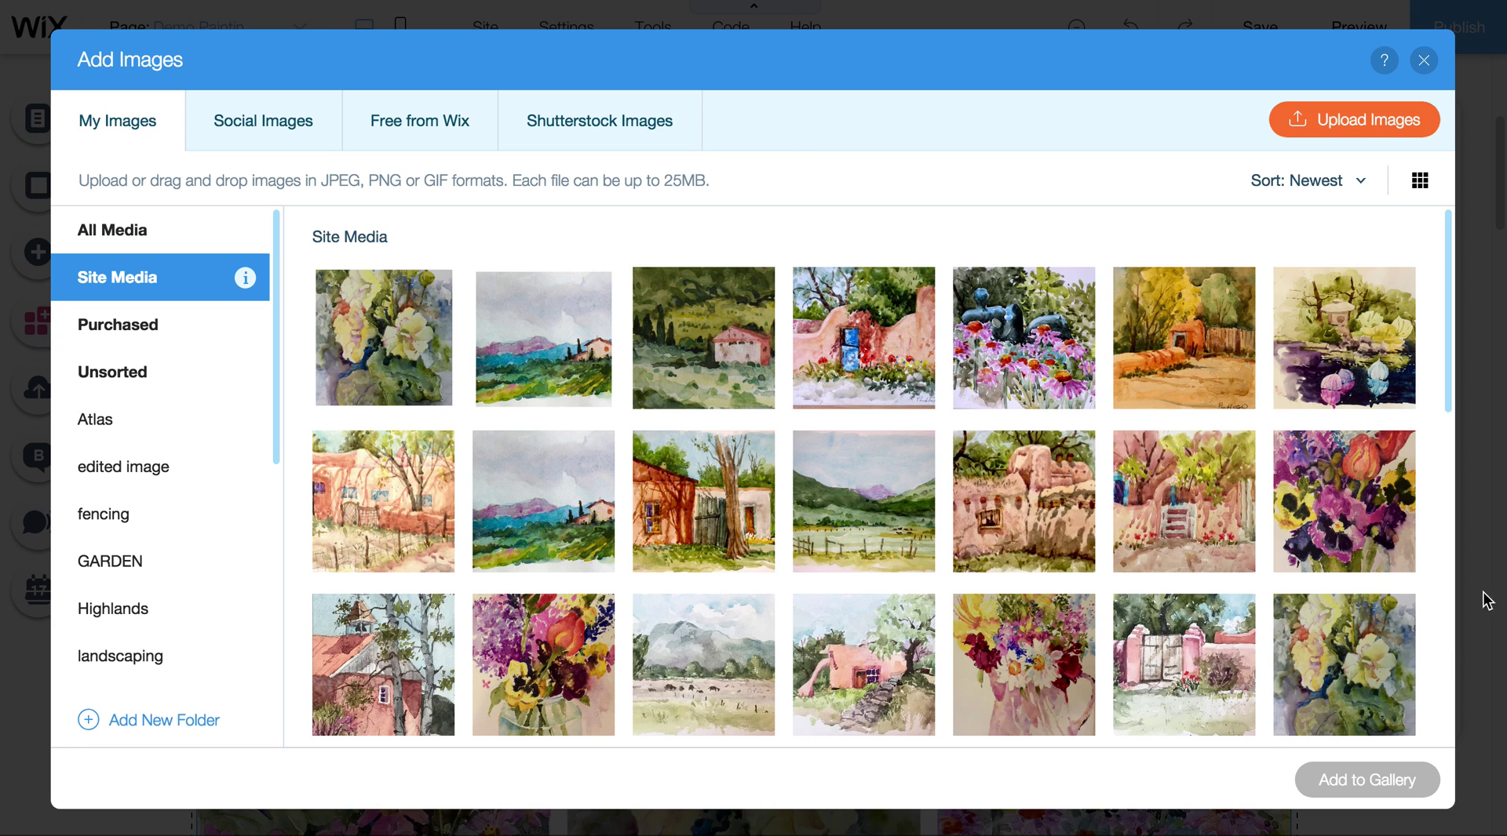
{"action": "left_click", "coordinate": [1423, 60]}
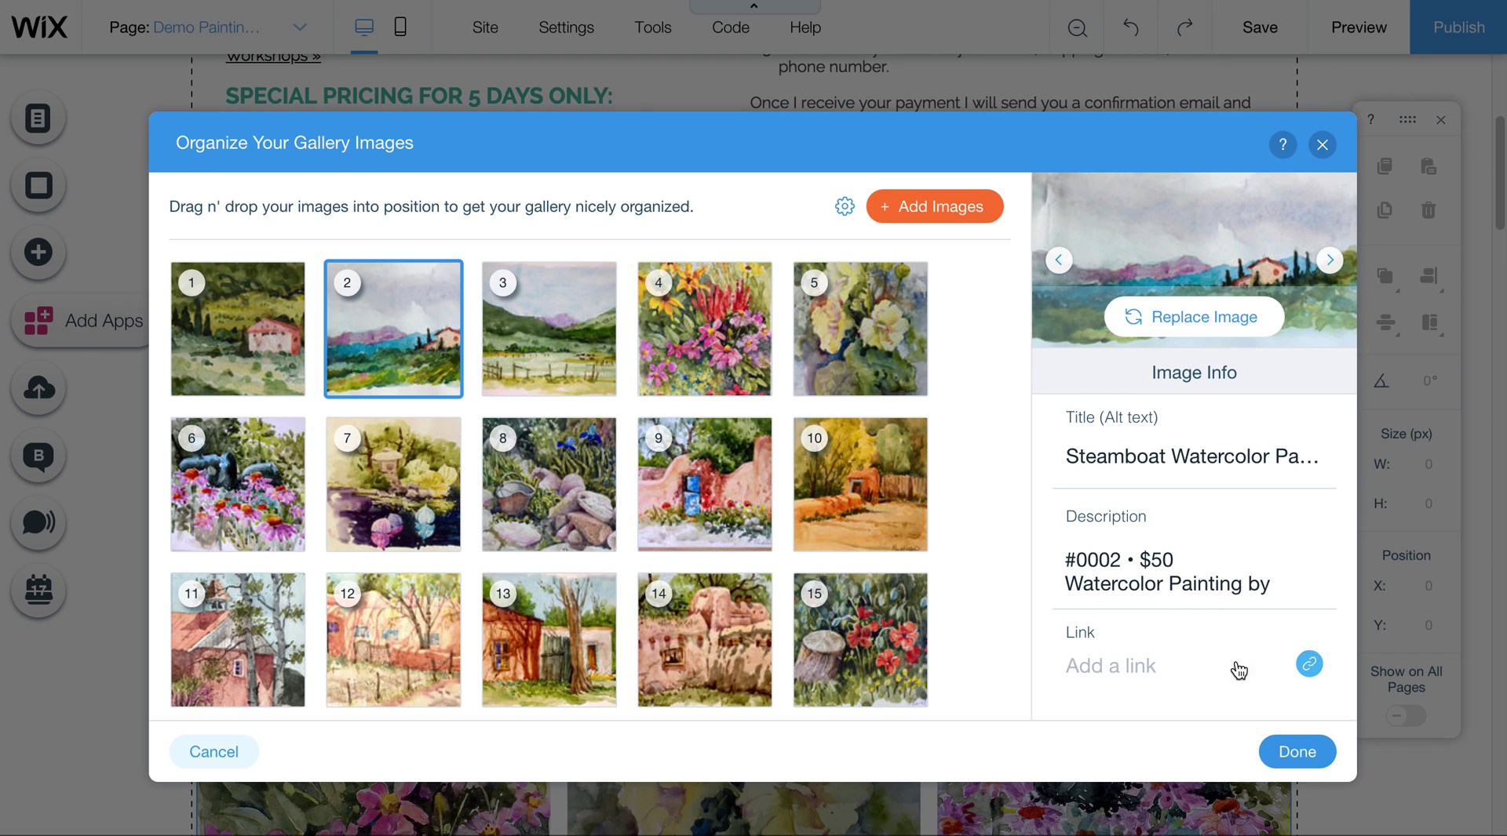
Step: Finish organizing the gallery, look over the painting captions, and select the PayPal Buy Now button
{"action": "left_click", "coordinate": [1312, 755]}
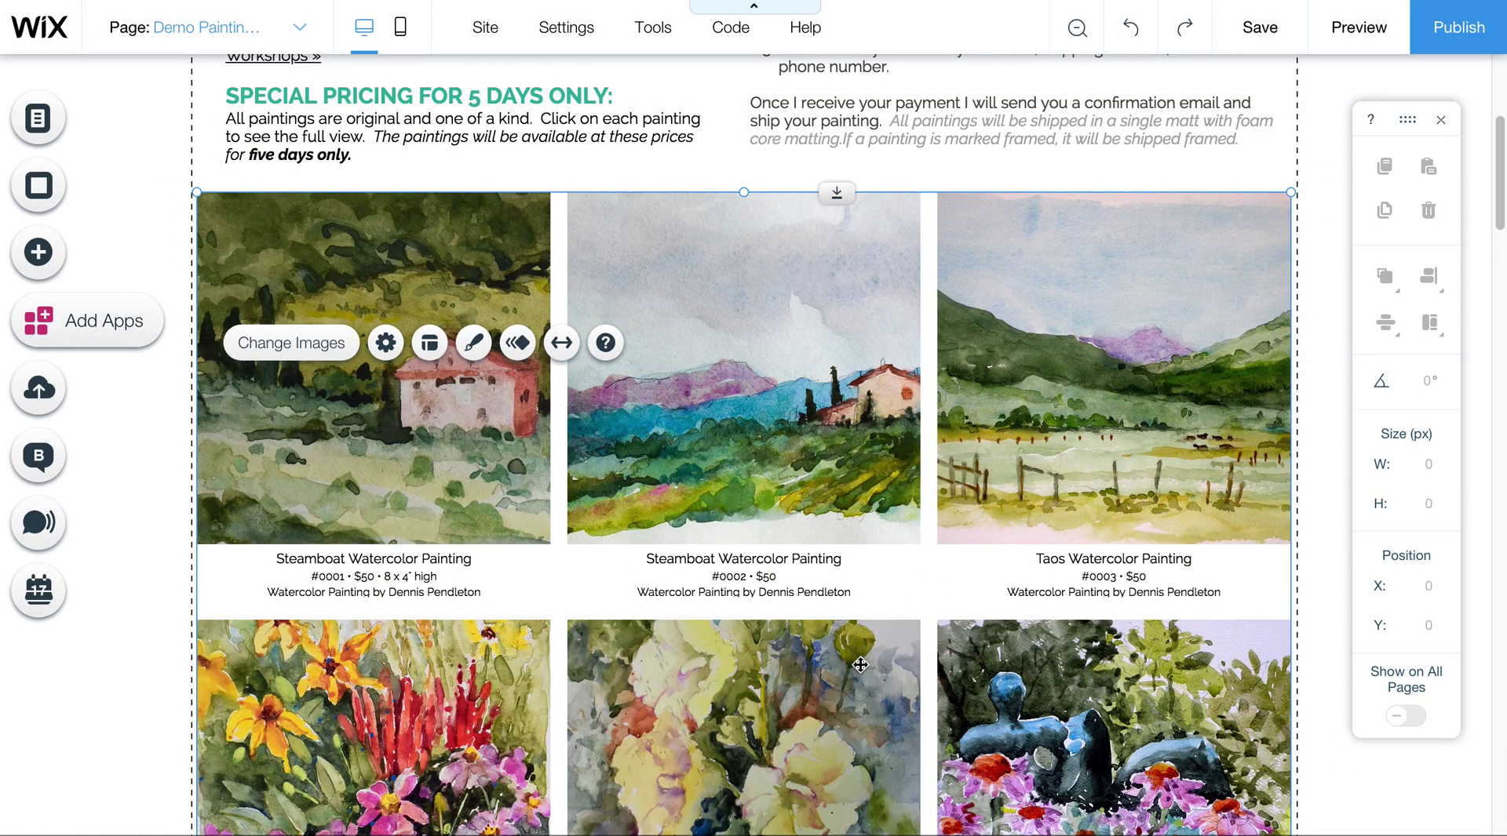
{"action": "scroll", "coordinate": [861, 677], "scroll_direction": "down", "scroll_amount": 5}
{"action": "scroll", "coordinate": [861, 676], "scroll_direction": "down", "scroll_amount": 10}
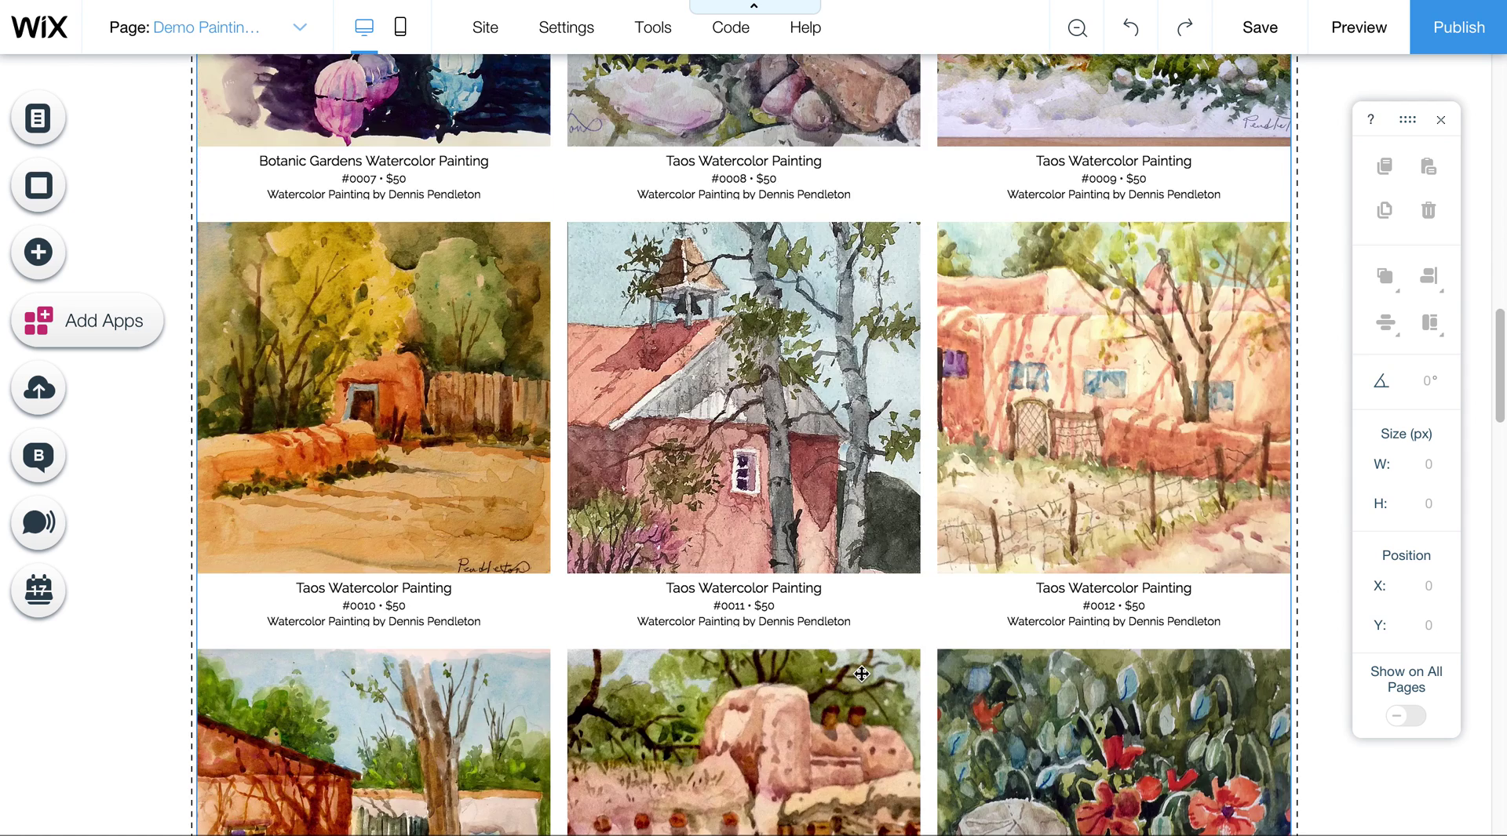
{"action": "scroll", "coordinate": [861, 675], "scroll_direction": "up", "scroll_amount": 20}
{"action": "left_click", "coordinate": [1201, 363]}
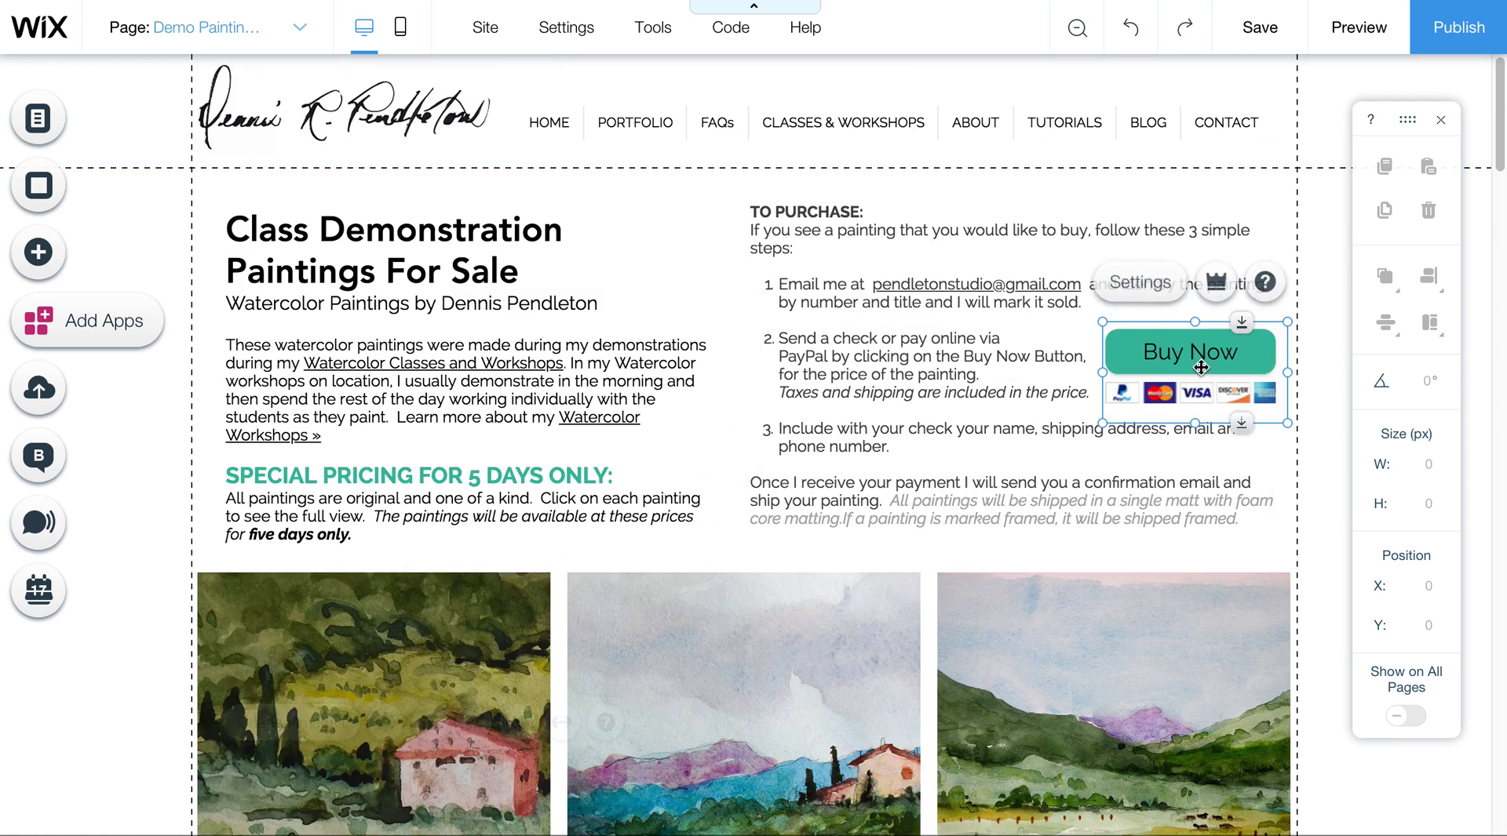
Step: Open the PayPal button's settings and look over its payment configuration
{"action": "left_click", "coordinate": [1145, 283]}
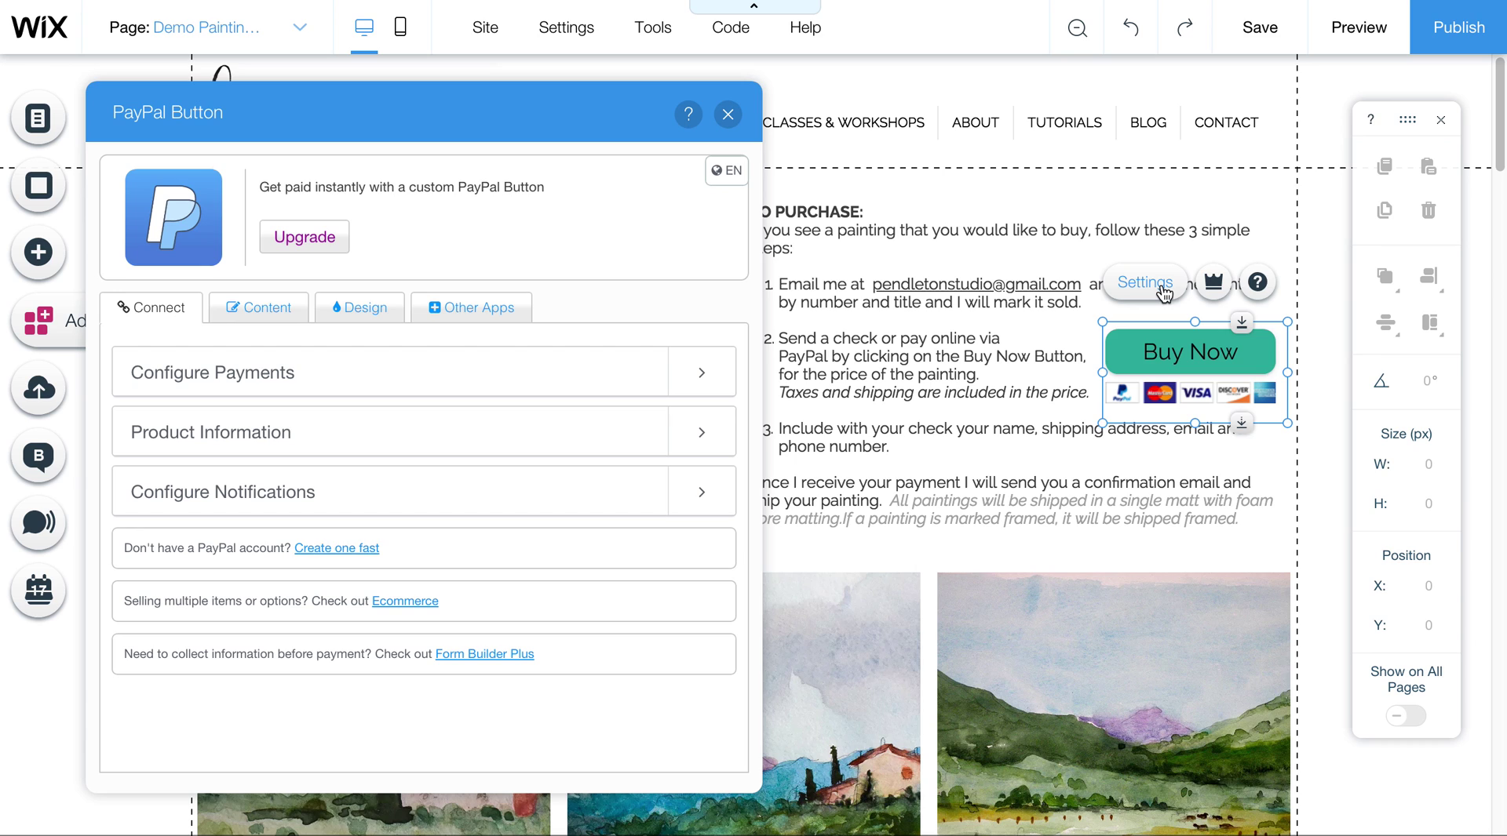
{"action": "left_click", "coordinate": [265, 384]}
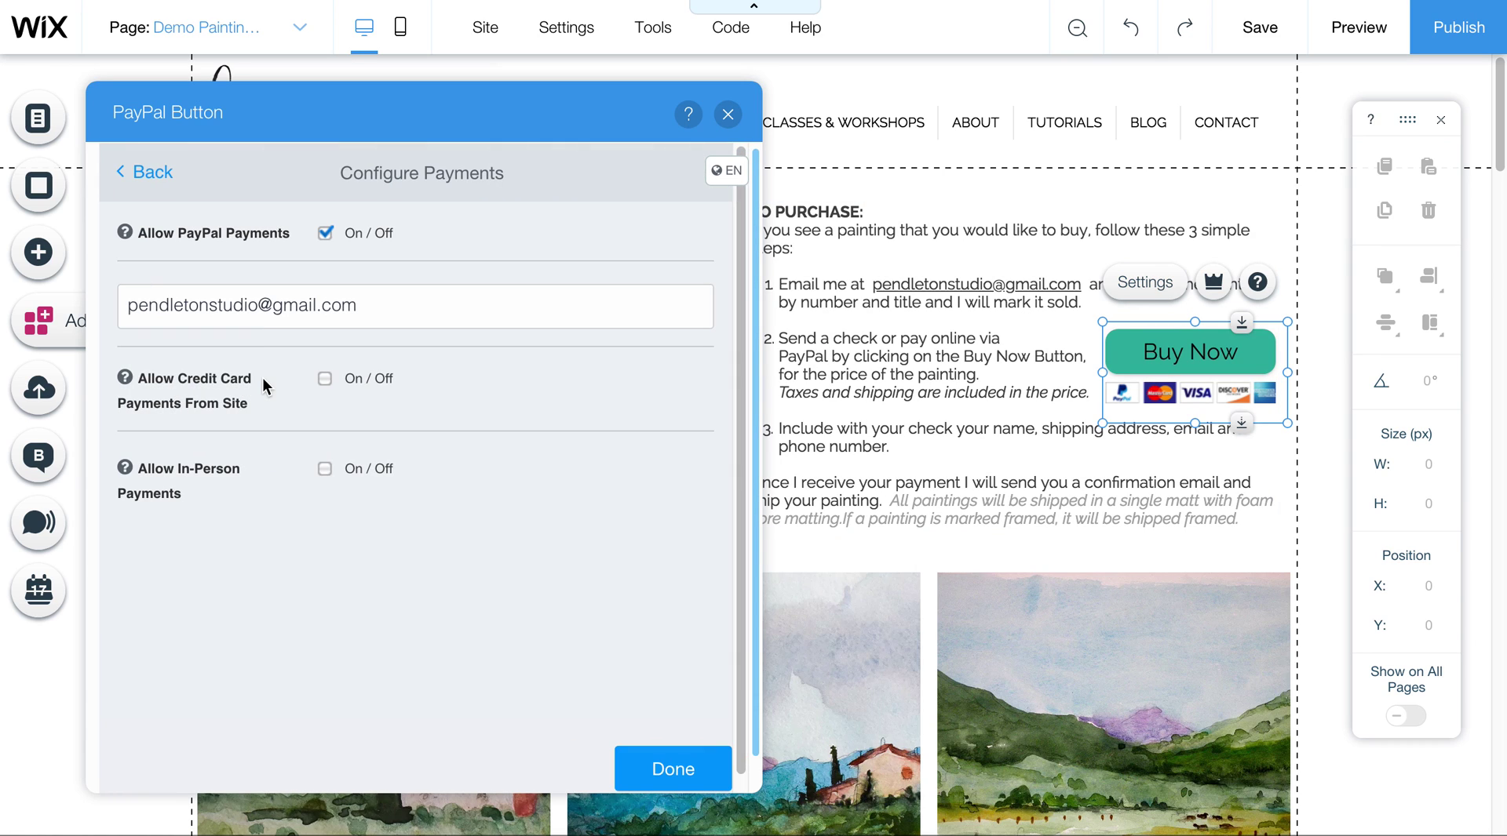
{"action": "left_click", "coordinate": [153, 174]}
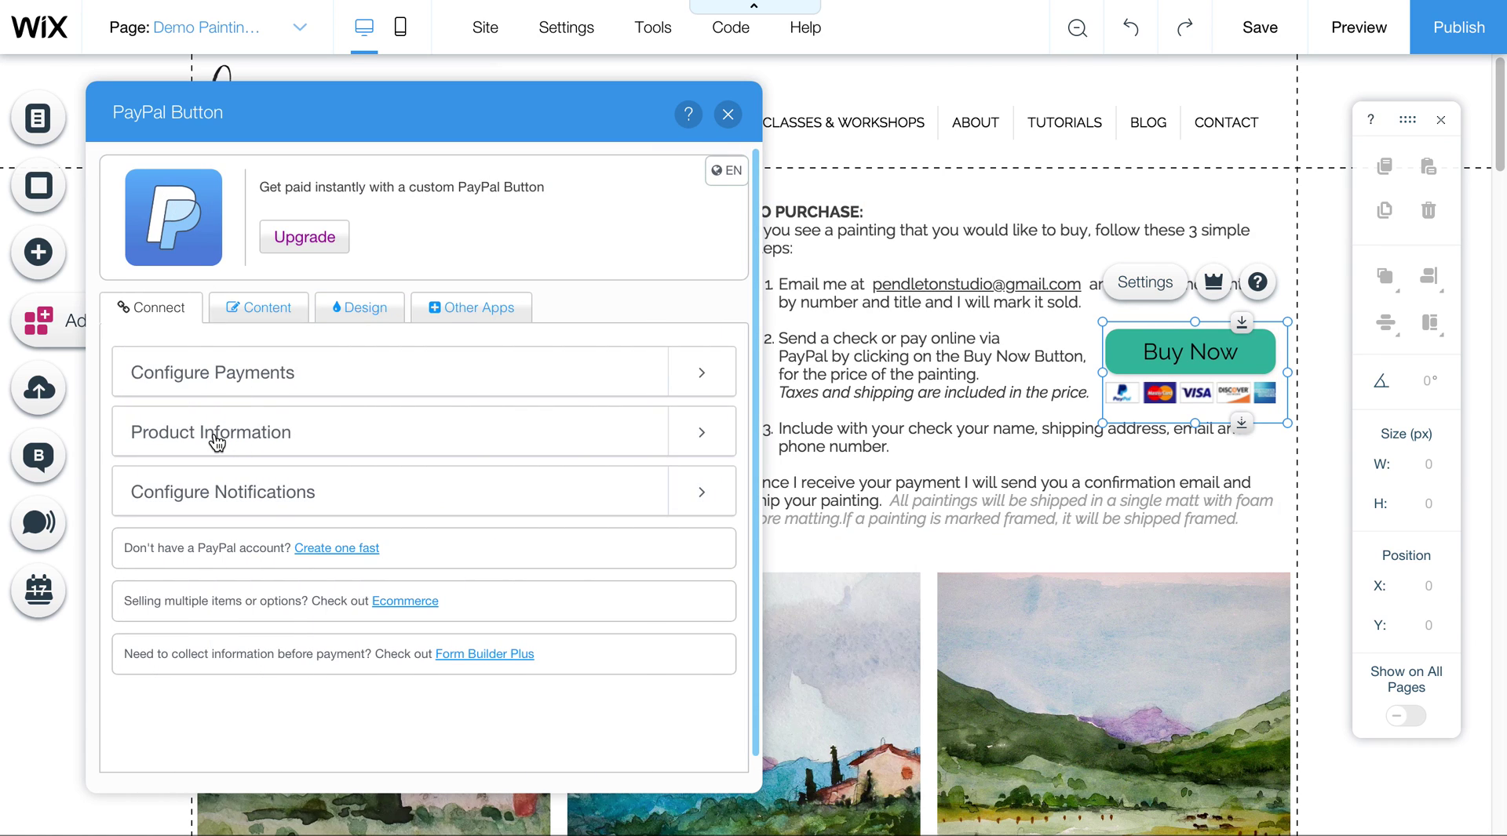
Step: In Product Information, try 100 as the Product Cost, then restore it to 50
{"action": "left_click", "coordinate": [216, 441]}
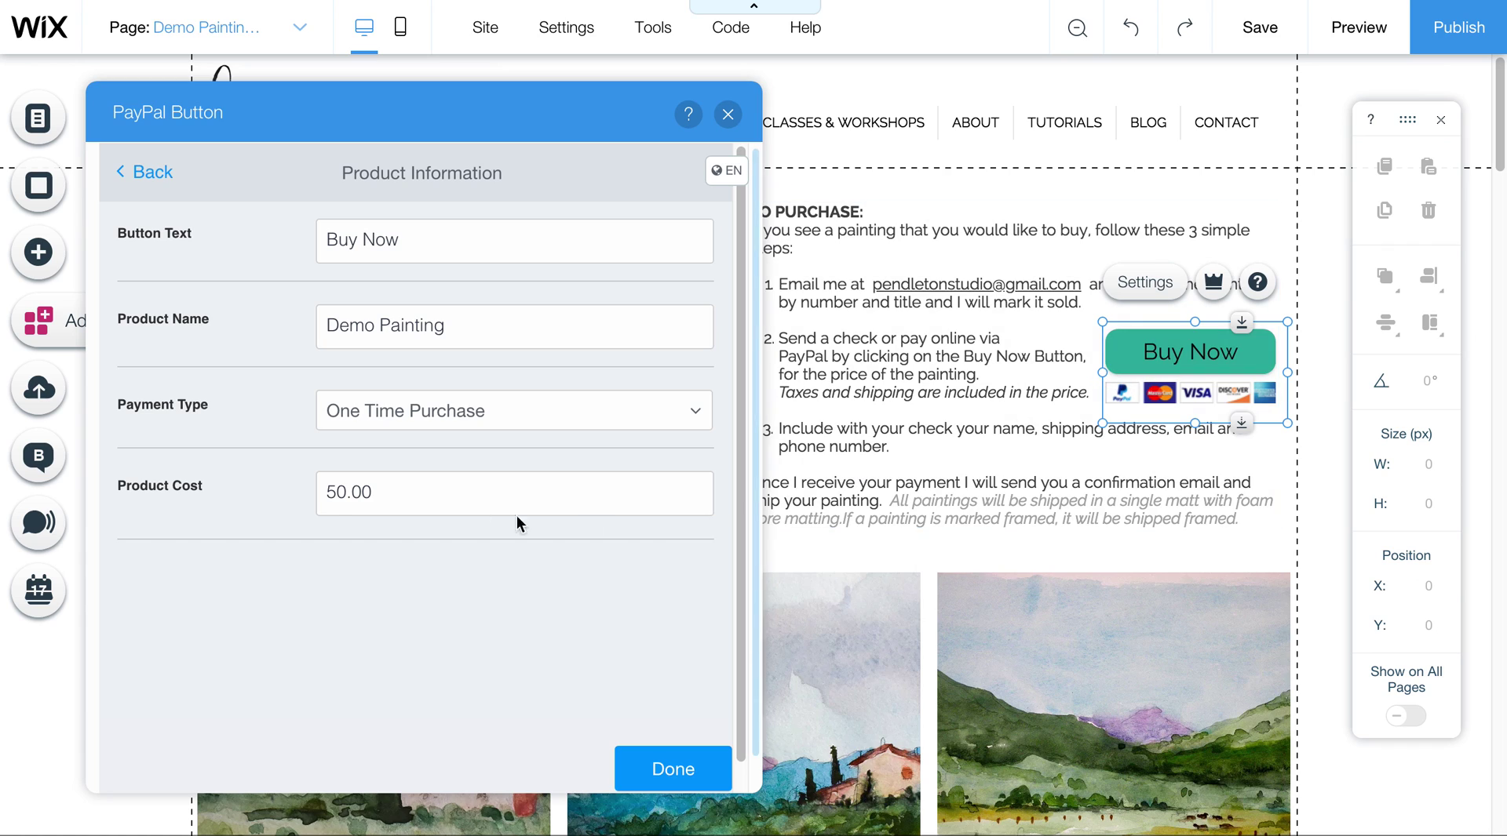
{"action": "left_click", "coordinate": [336, 495]}
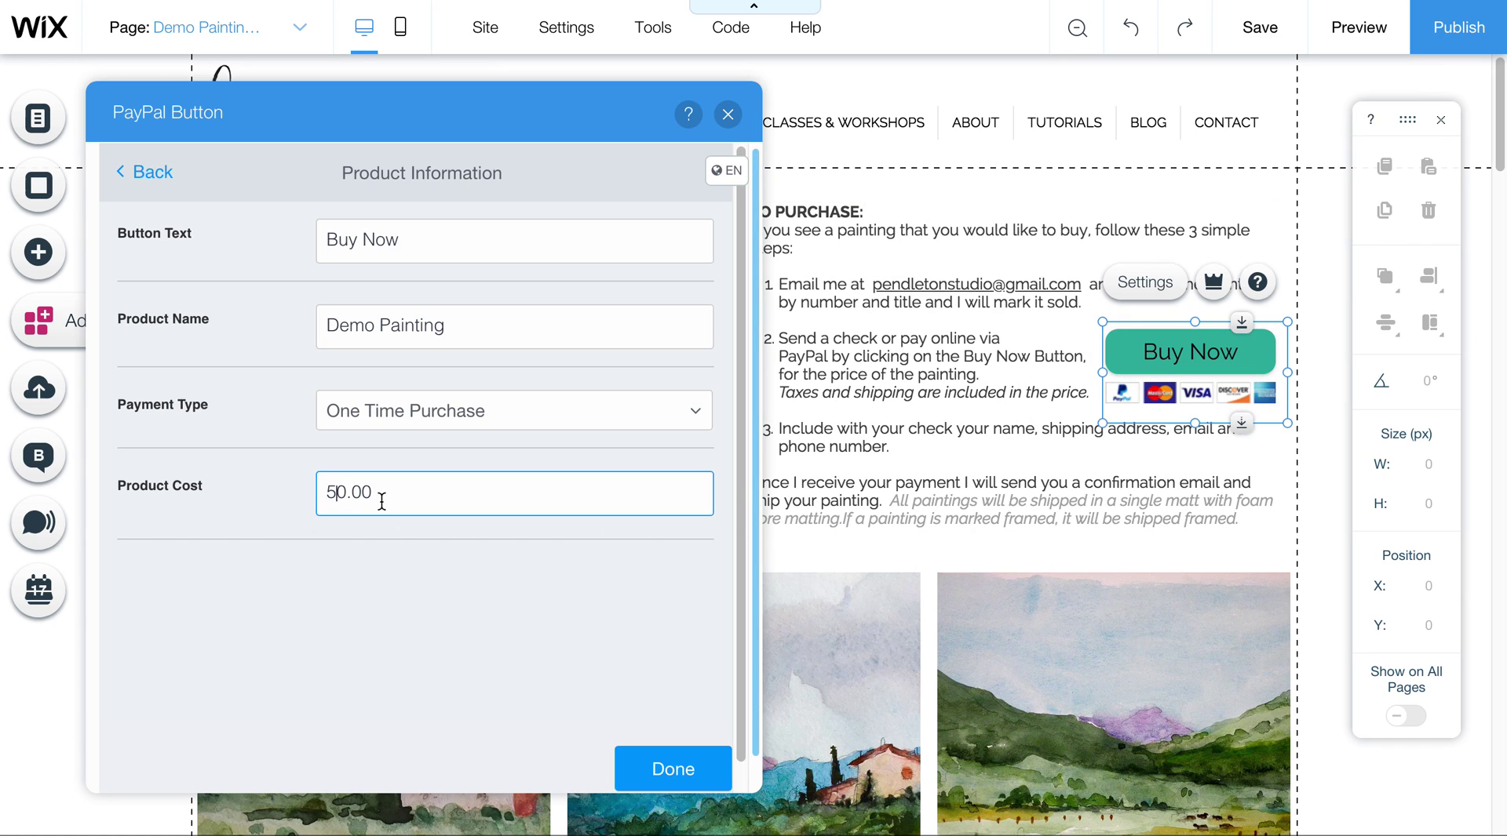
{"action": "double_click", "coordinate": [343, 492]}
{"action": "type", "text": "100"}
{"action": "left_click_drag", "start_coordinate": [356, 492], "coordinate": [319, 486]}
{"action": "type", "text": "50"}
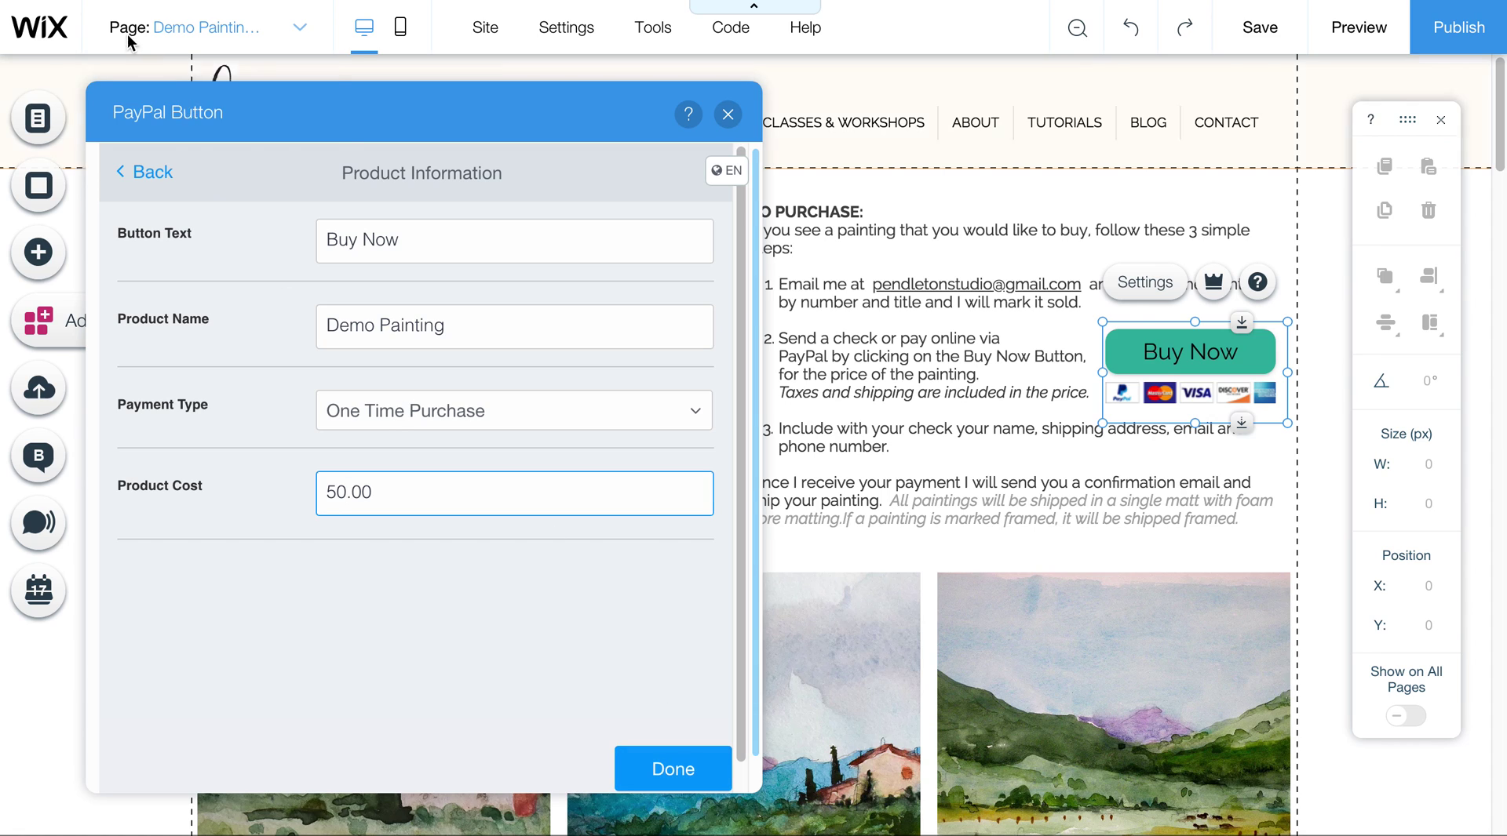
{"action": "left_click", "coordinate": [673, 769]}
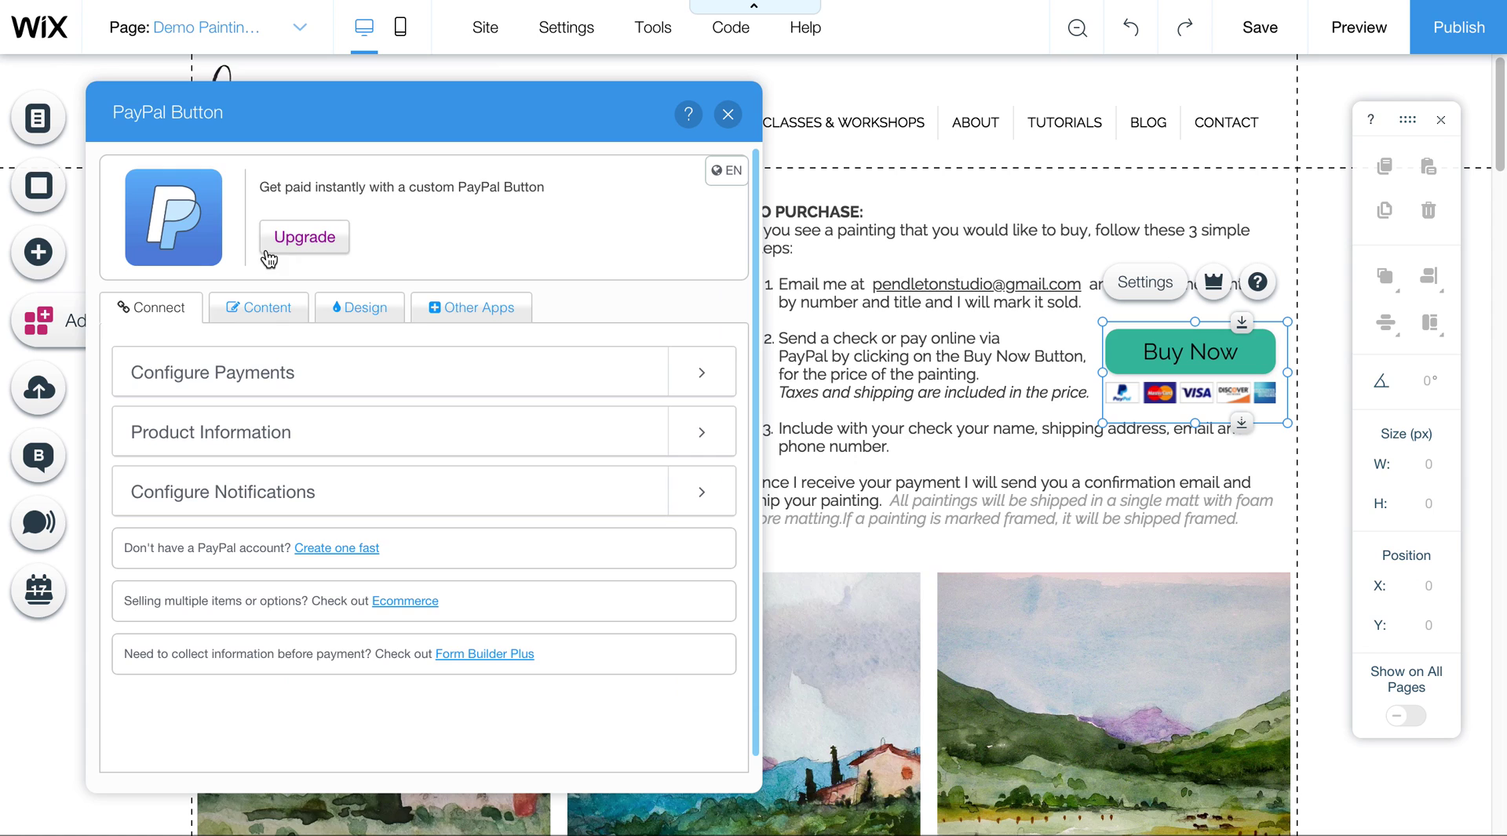
Step: Look over the PayPal button upgrade plans, then close them and the PayPal Button panel
{"action": "left_click", "coordinate": [294, 248]}
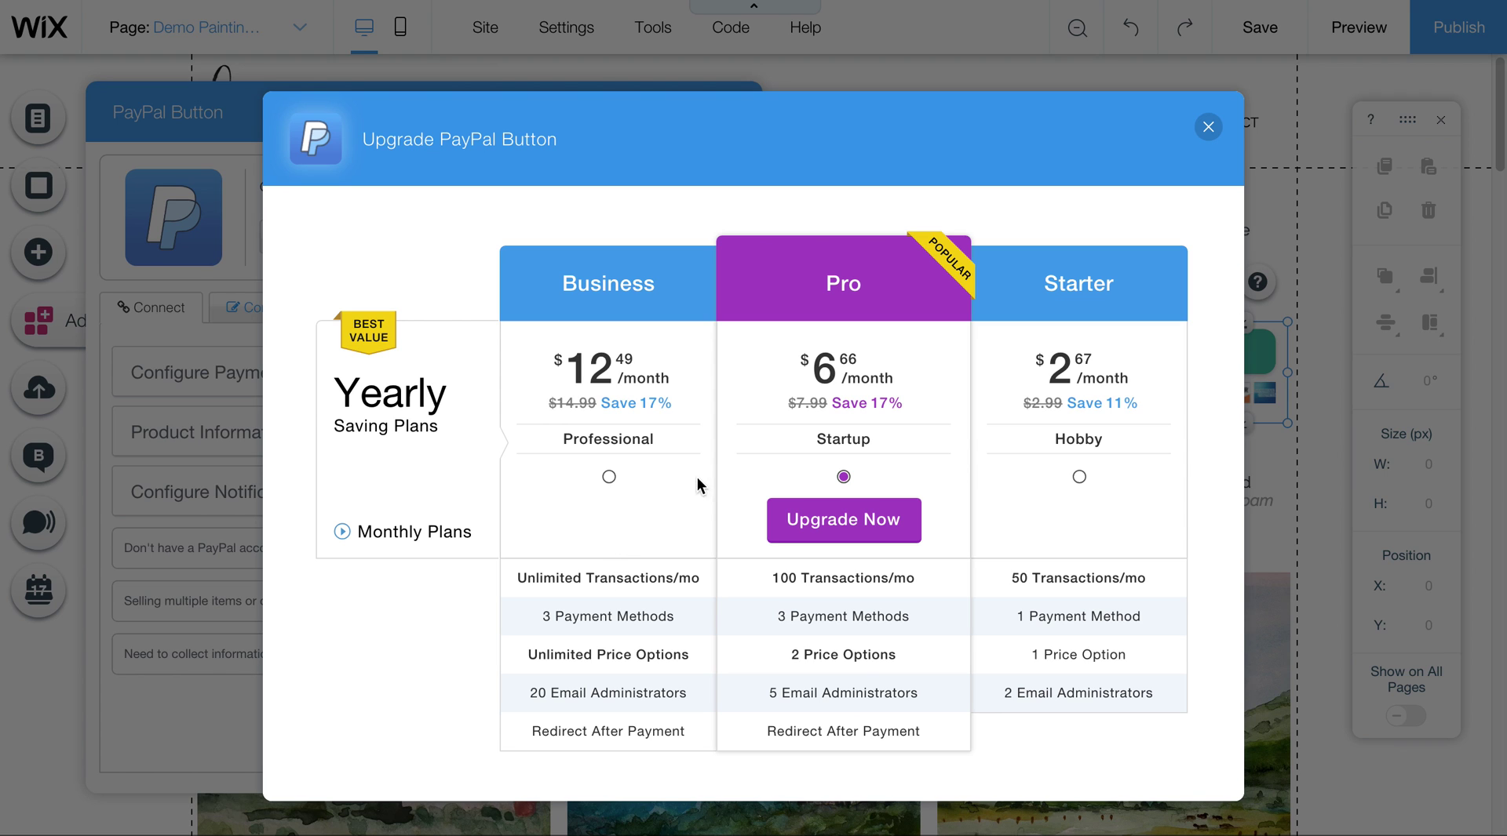
{"action": "left_click", "coordinate": [1209, 128]}
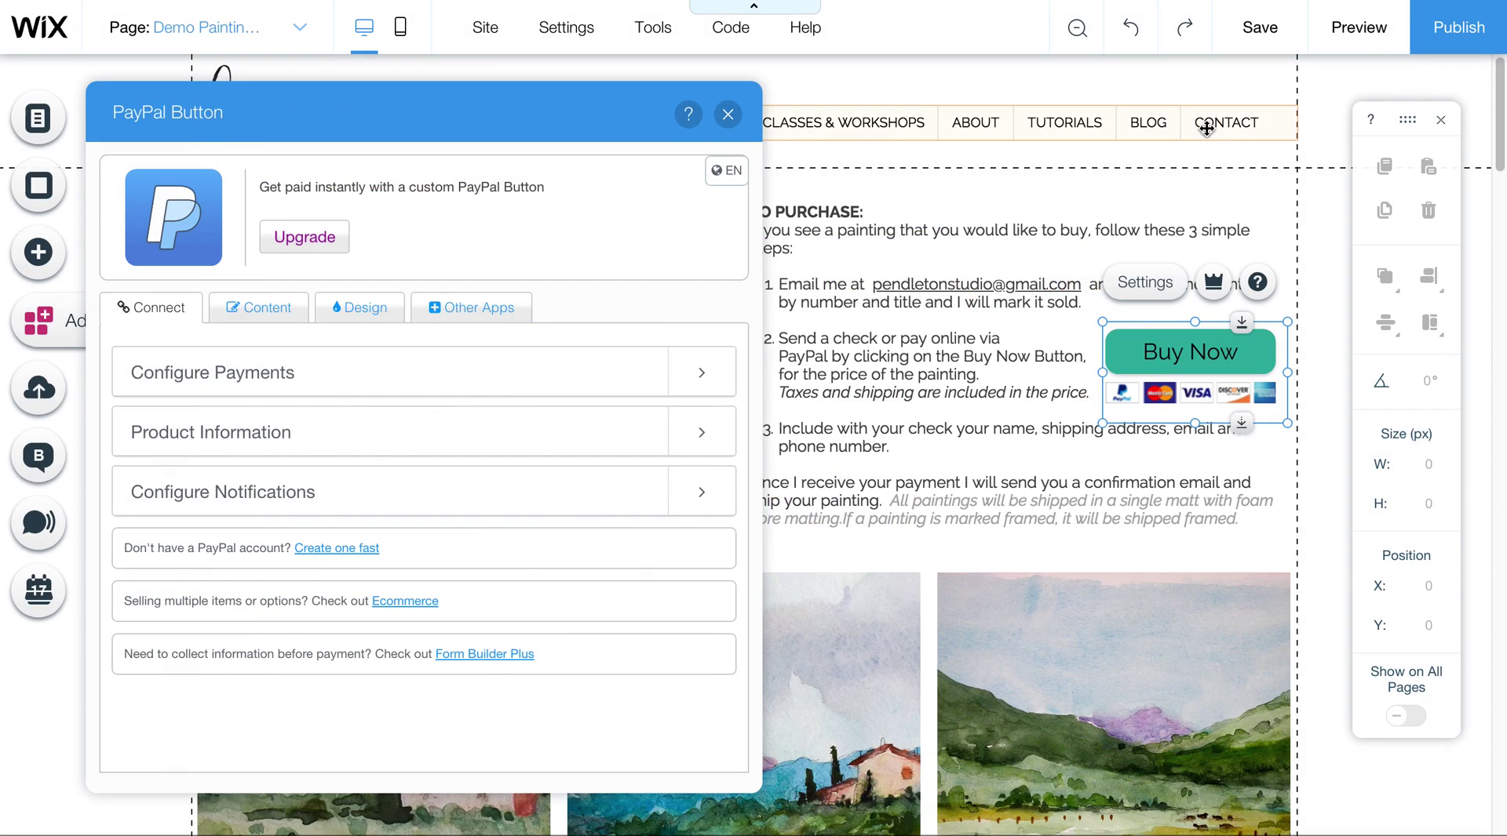
{"action": "left_click", "coordinate": [728, 114]}
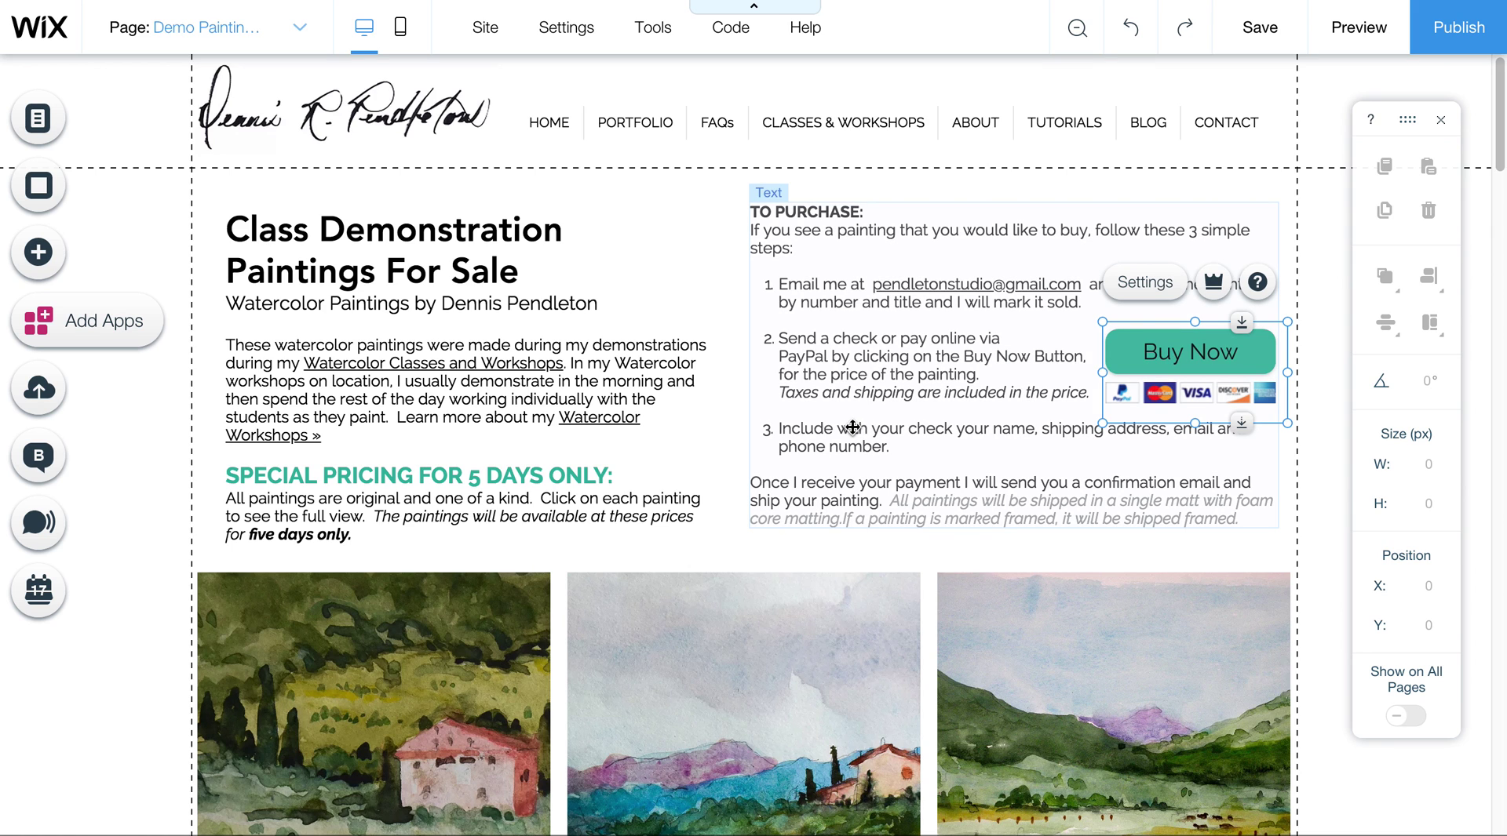
Step: Check the Demo Paintings page once more and publish the site
{"action": "scroll", "coordinate": [610, 671], "scroll_direction": "down", "scroll_amount": 5}
{"action": "scroll", "coordinate": [610, 671], "scroll_direction": "up", "scroll_amount": 5}
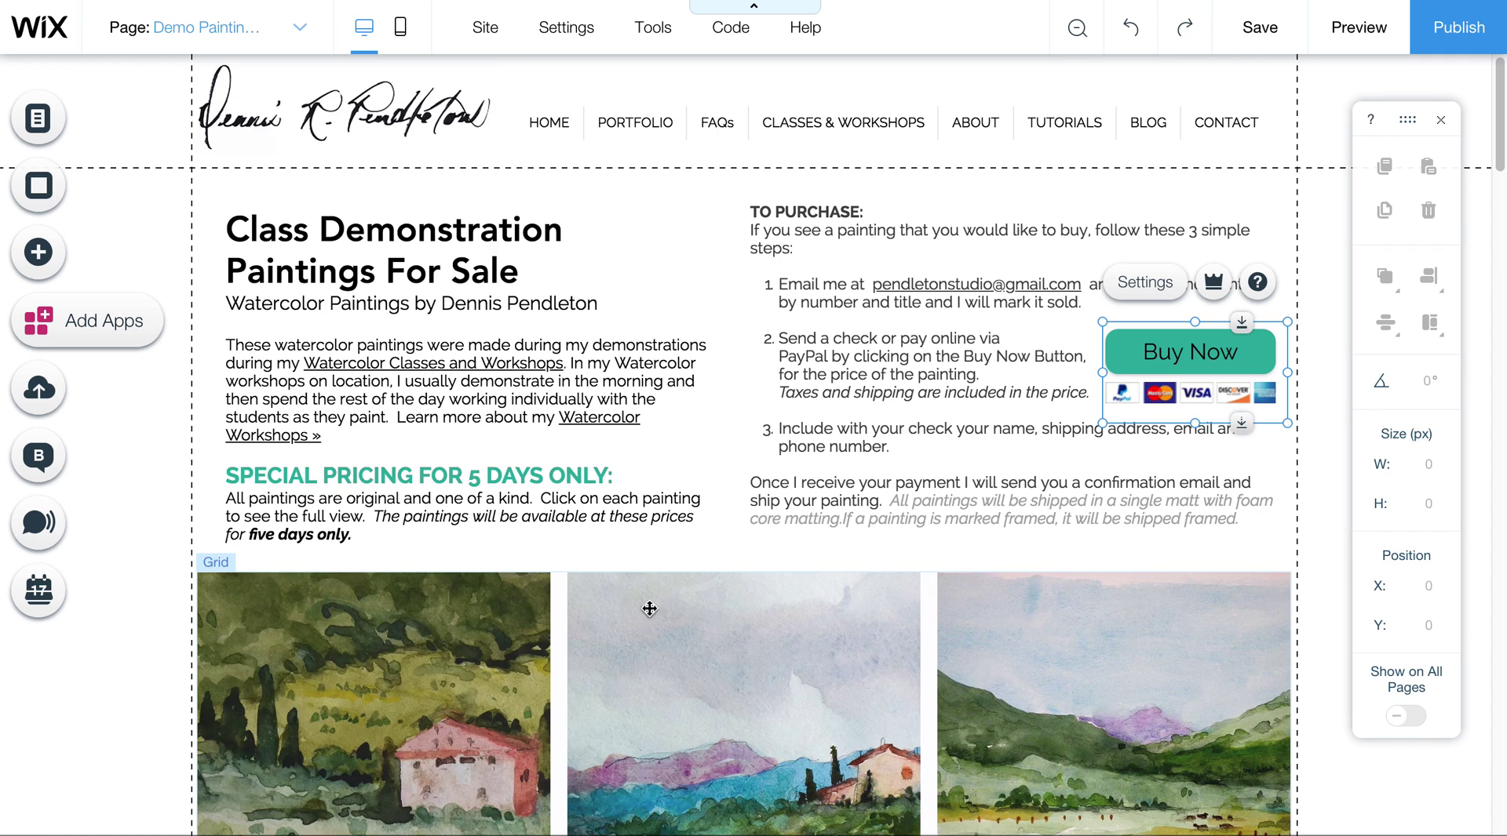
{"action": "left_click", "coordinate": [1464, 44]}
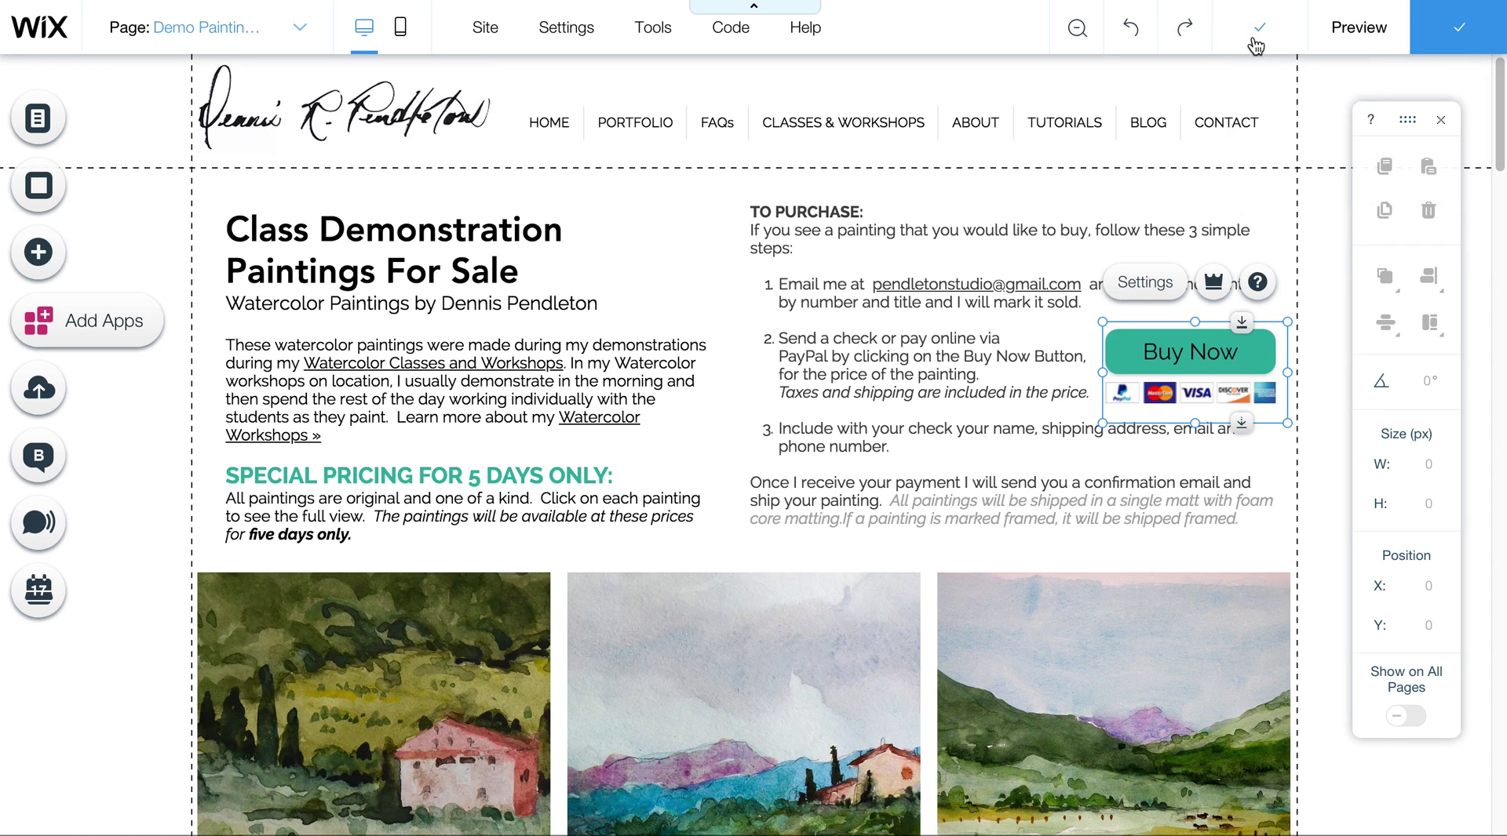
Step: Open the SEO & Social settings of Demo Paintings for Sale and go to its live /sale URL
{"action": "left_click", "coordinate": [53, 133]}
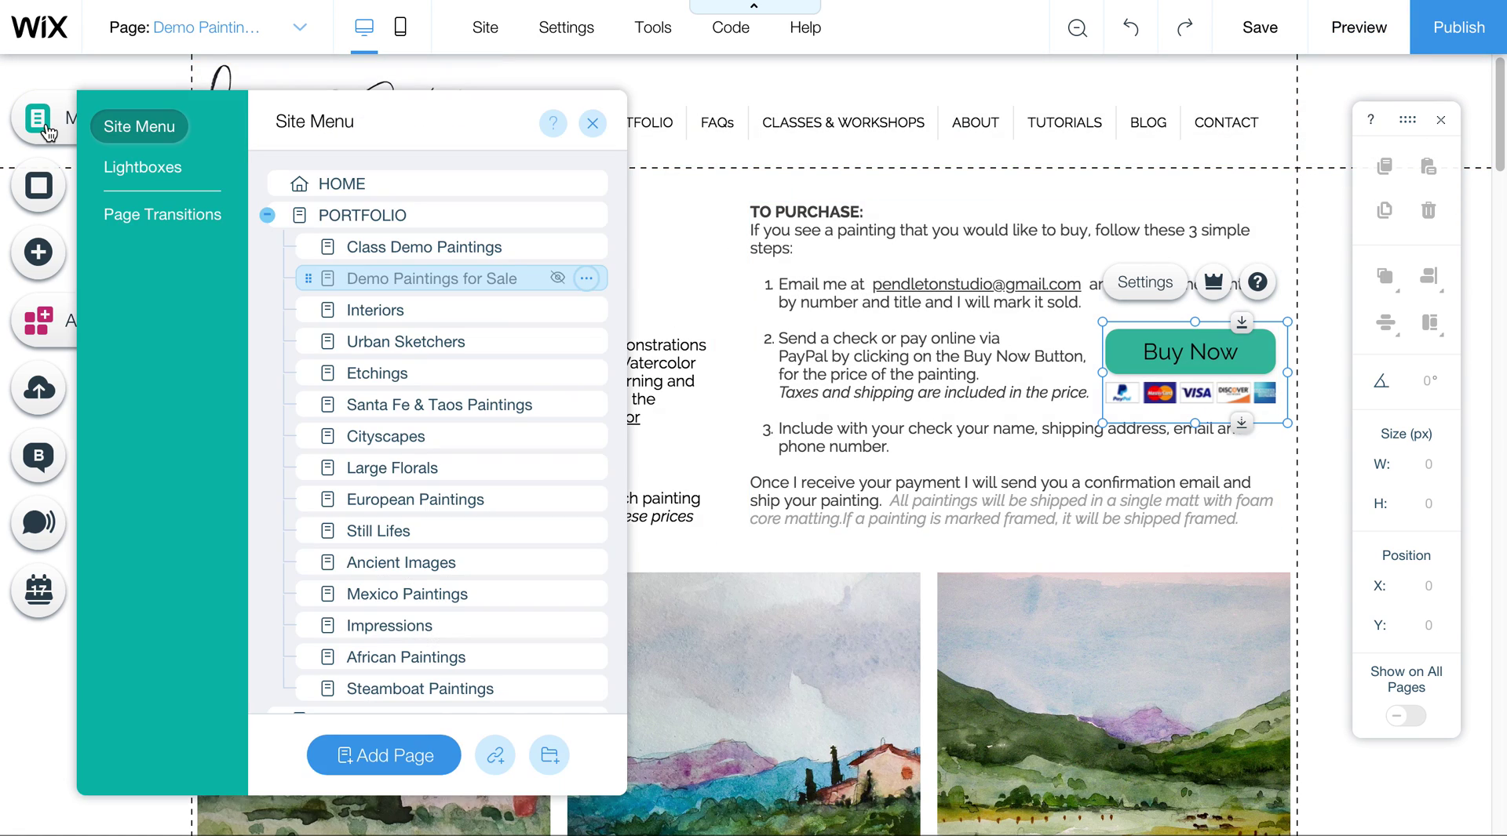
{"action": "left_click", "coordinate": [588, 280]}
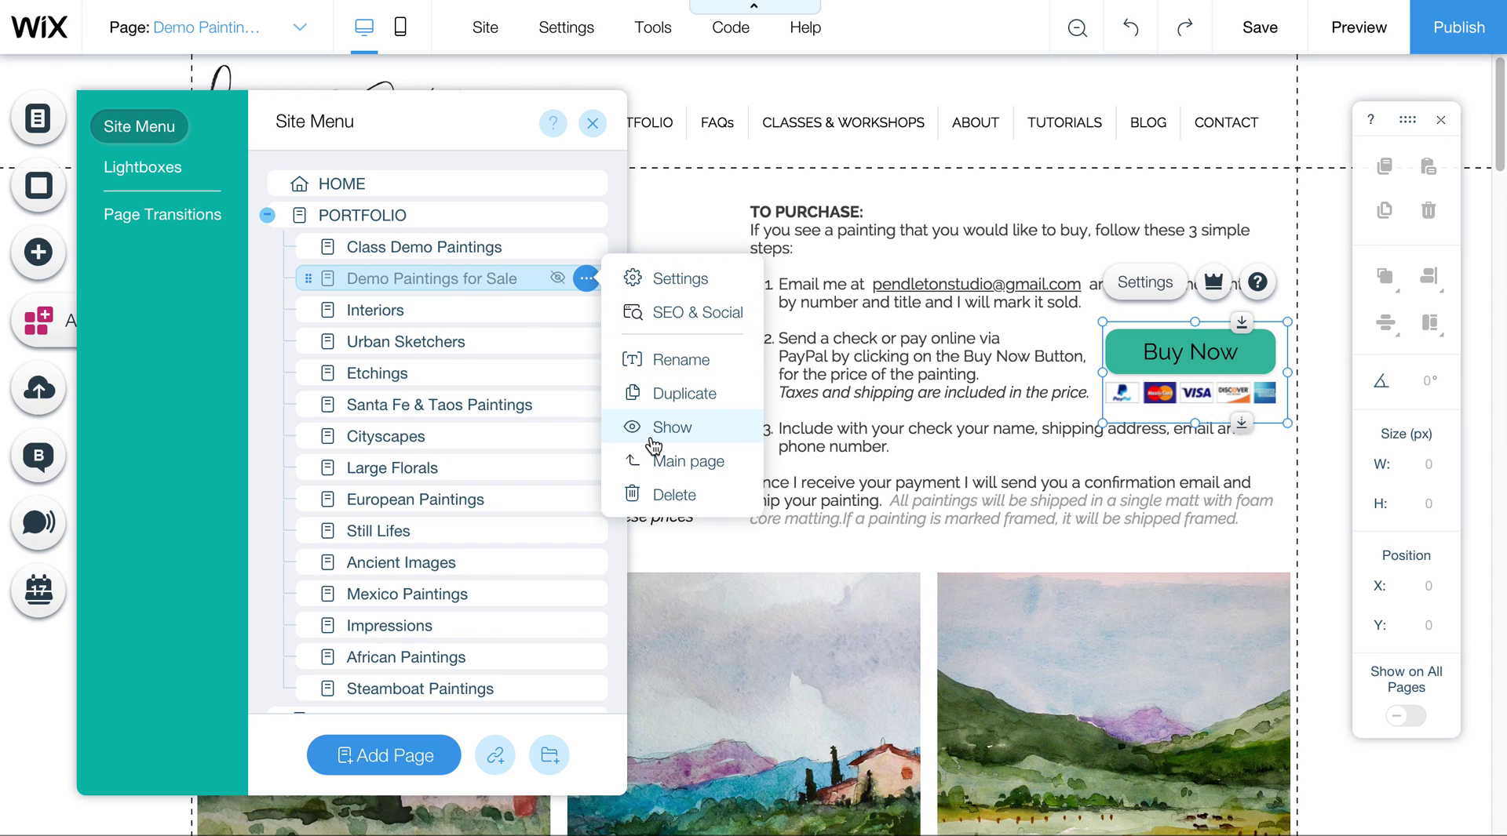
{"action": "left_click", "coordinate": [673, 324]}
{"action": "scroll", "coordinate": [911, 522], "scroll_direction": "down", "scroll_amount": 5}
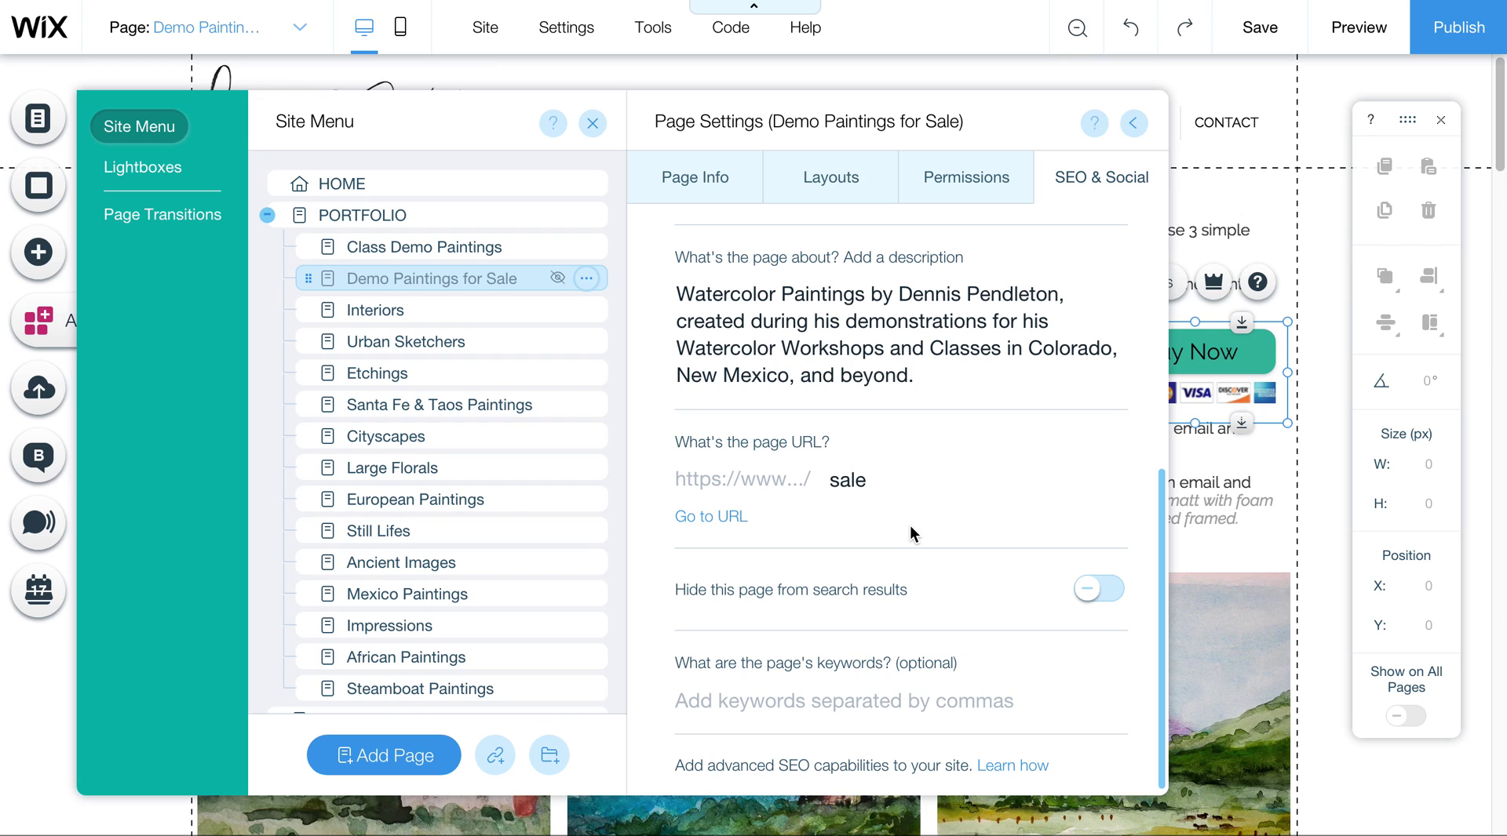
{"action": "left_click", "coordinate": [722, 518]}
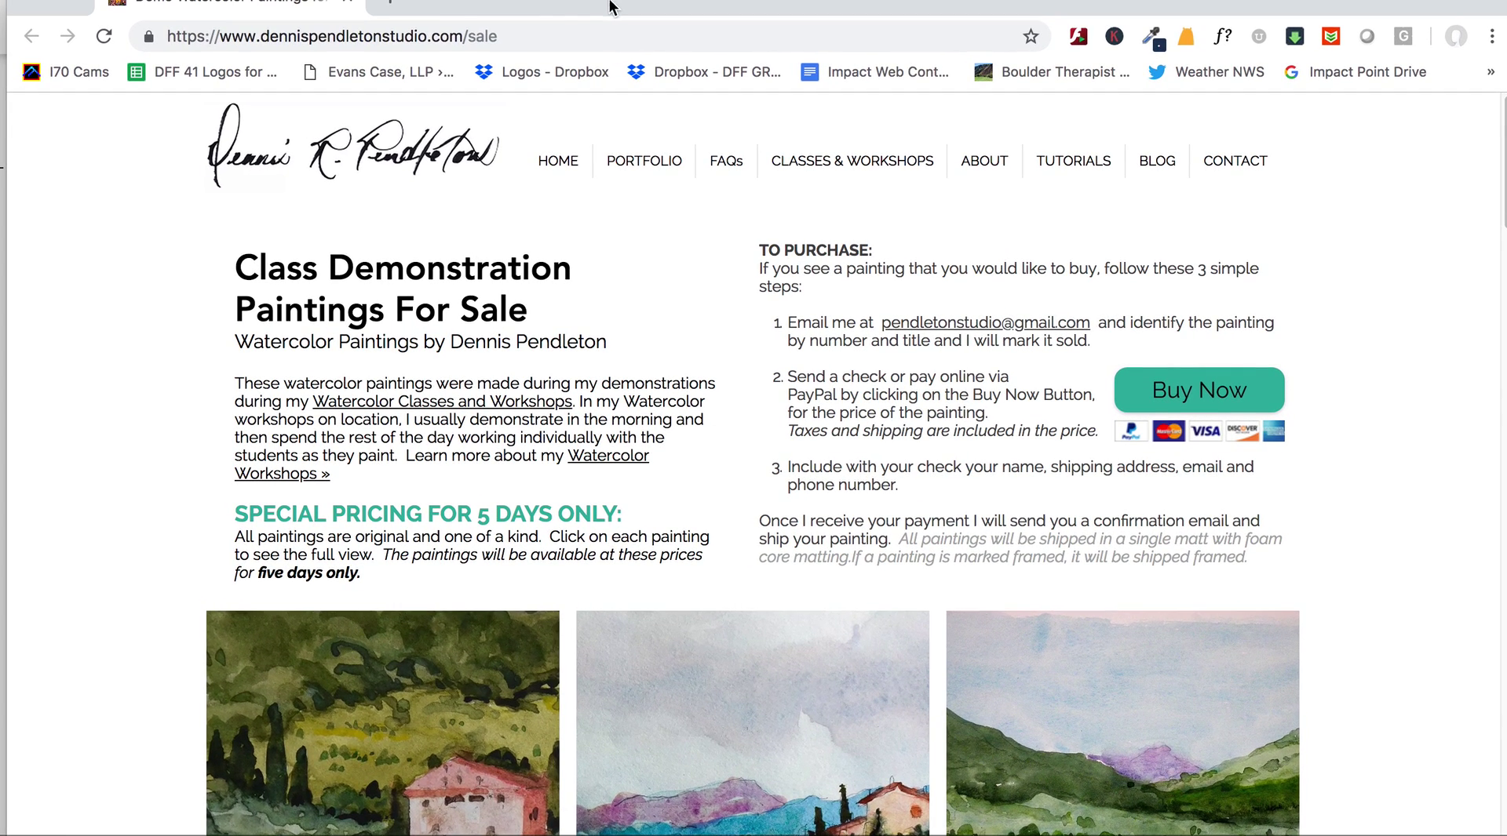
Step: Check the live /sale page's address, Buy Now button and painting gallery in Chrome
{"action": "left_click", "coordinate": [448, 14]}
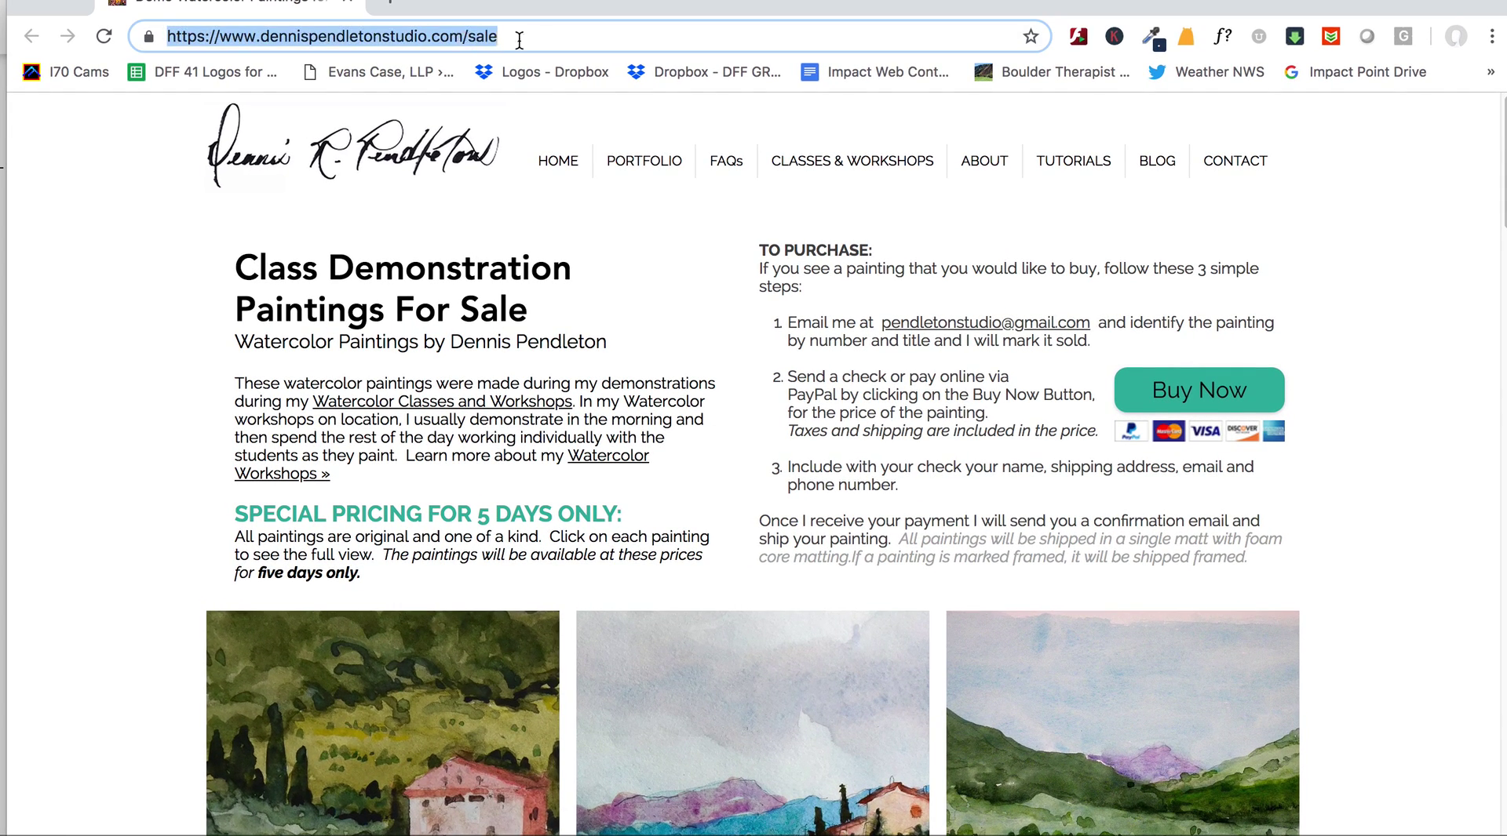
{"action": "left_click_drag", "start_coordinate": [527, 38], "coordinate": [466, 36]}
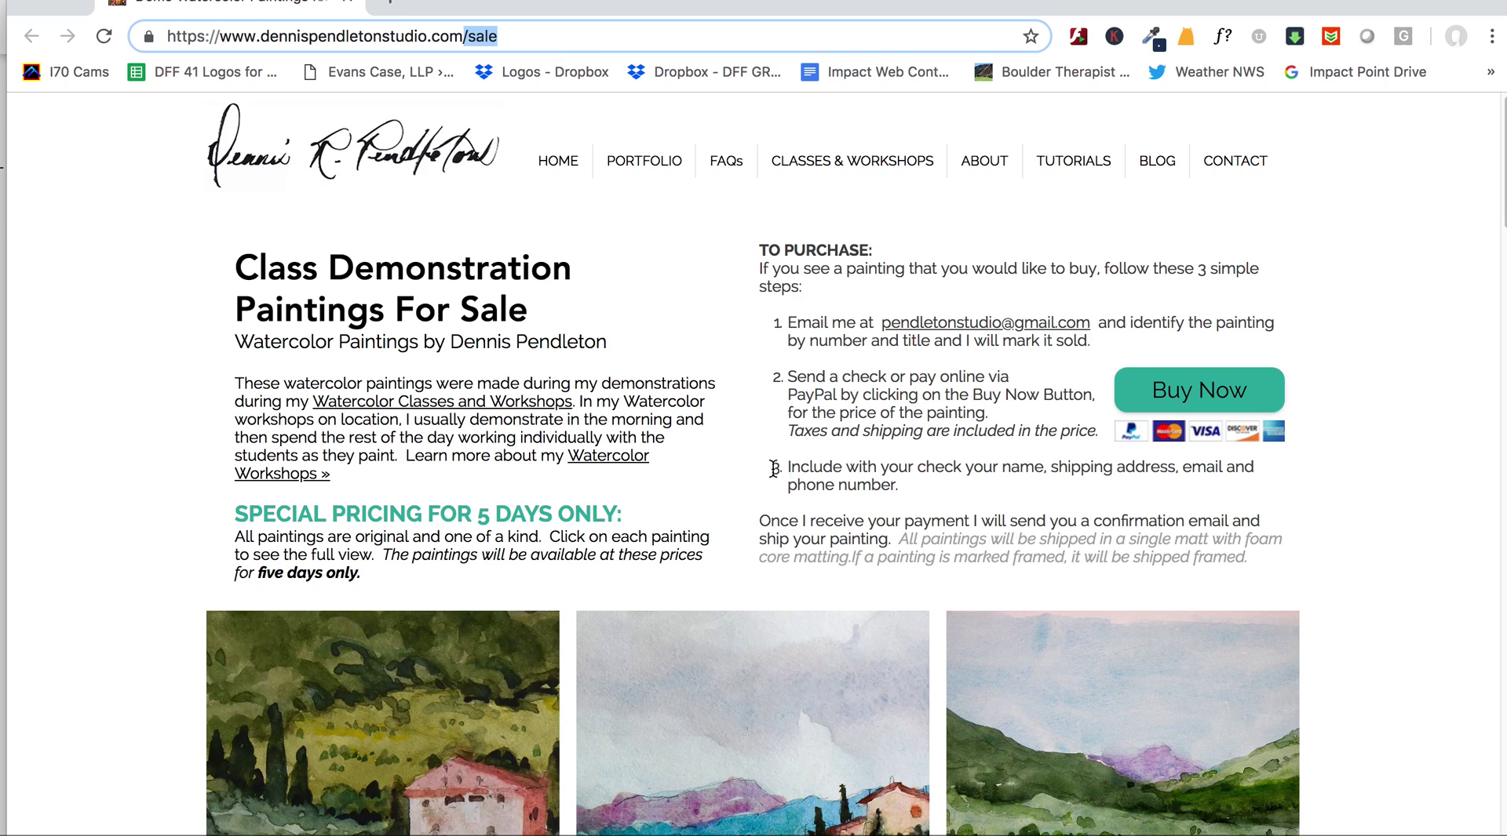
{"action": "scroll", "coordinate": [827, 624], "scroll_direction": "down", "scroll_amount": 5}
{"action": "scroll", "coordinate": [829, 613], "scroll_direction": "down", "scroll_amount": 8}
{"action": "scroll", "coordinate": [669, 420], "scroll_direction": "up", "scroll_amount": 13}
{"action": "mouse_move", "coordinate": [649, 157]}
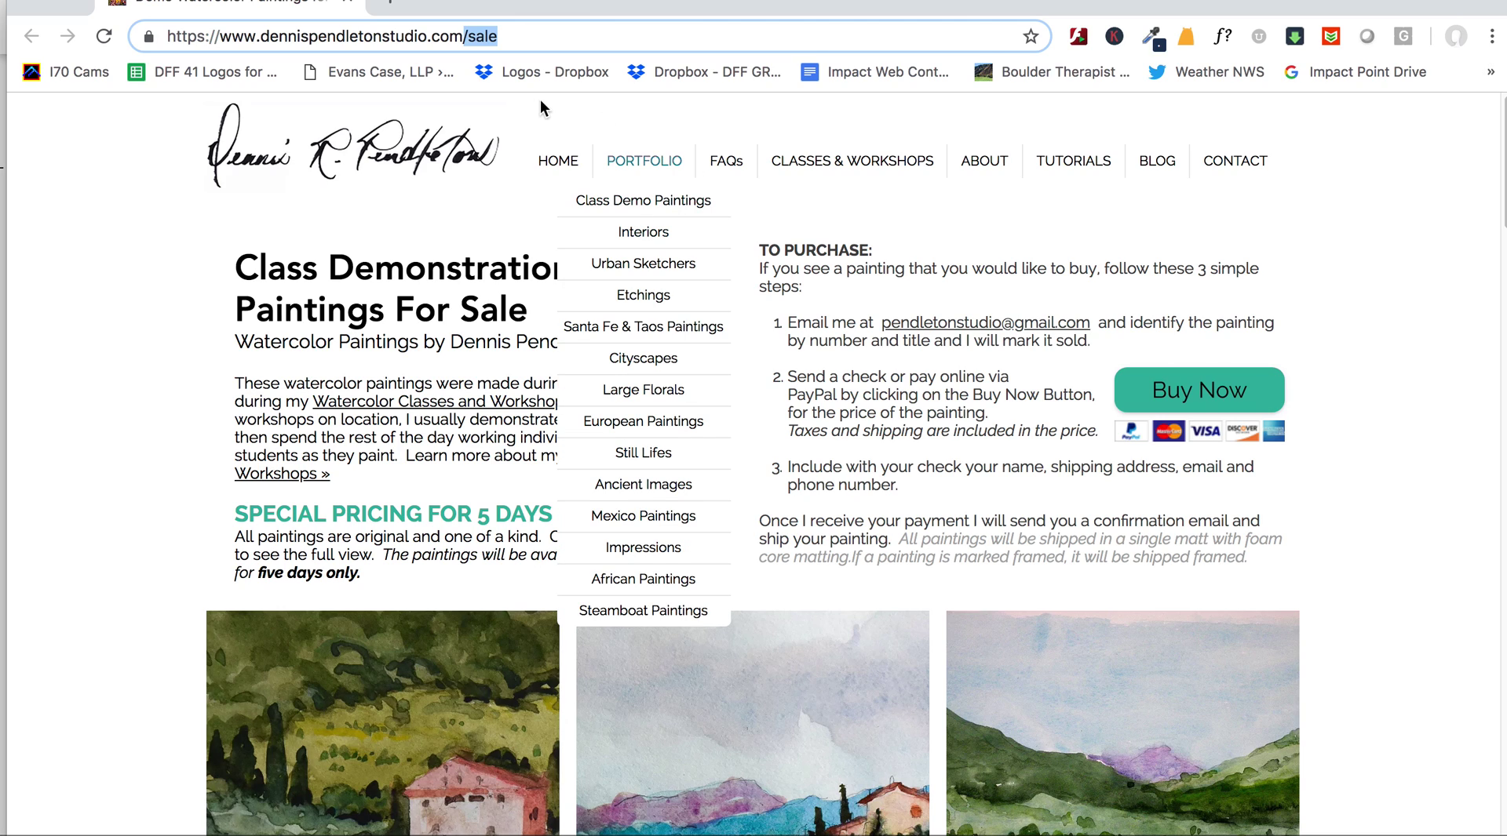
Step: Return to the Wix Editor tab and close the page options, site menu and page settings
{"action": "left_click", "coordinate": [349, 7]}
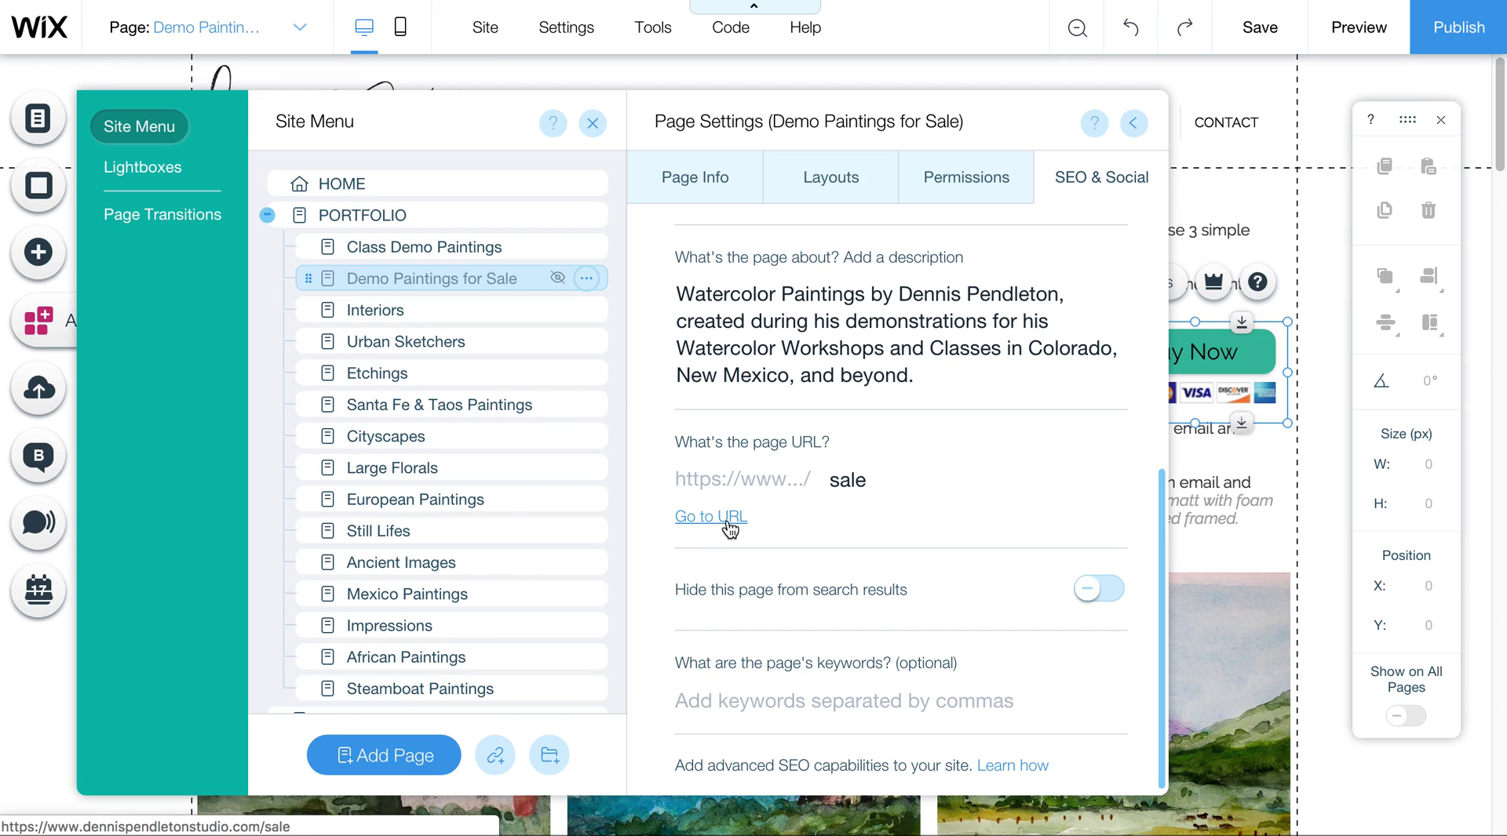
{"action": "scroll", "coordinate": [992, 420], "scroll_direction": "up", "scroll_amount": 2}
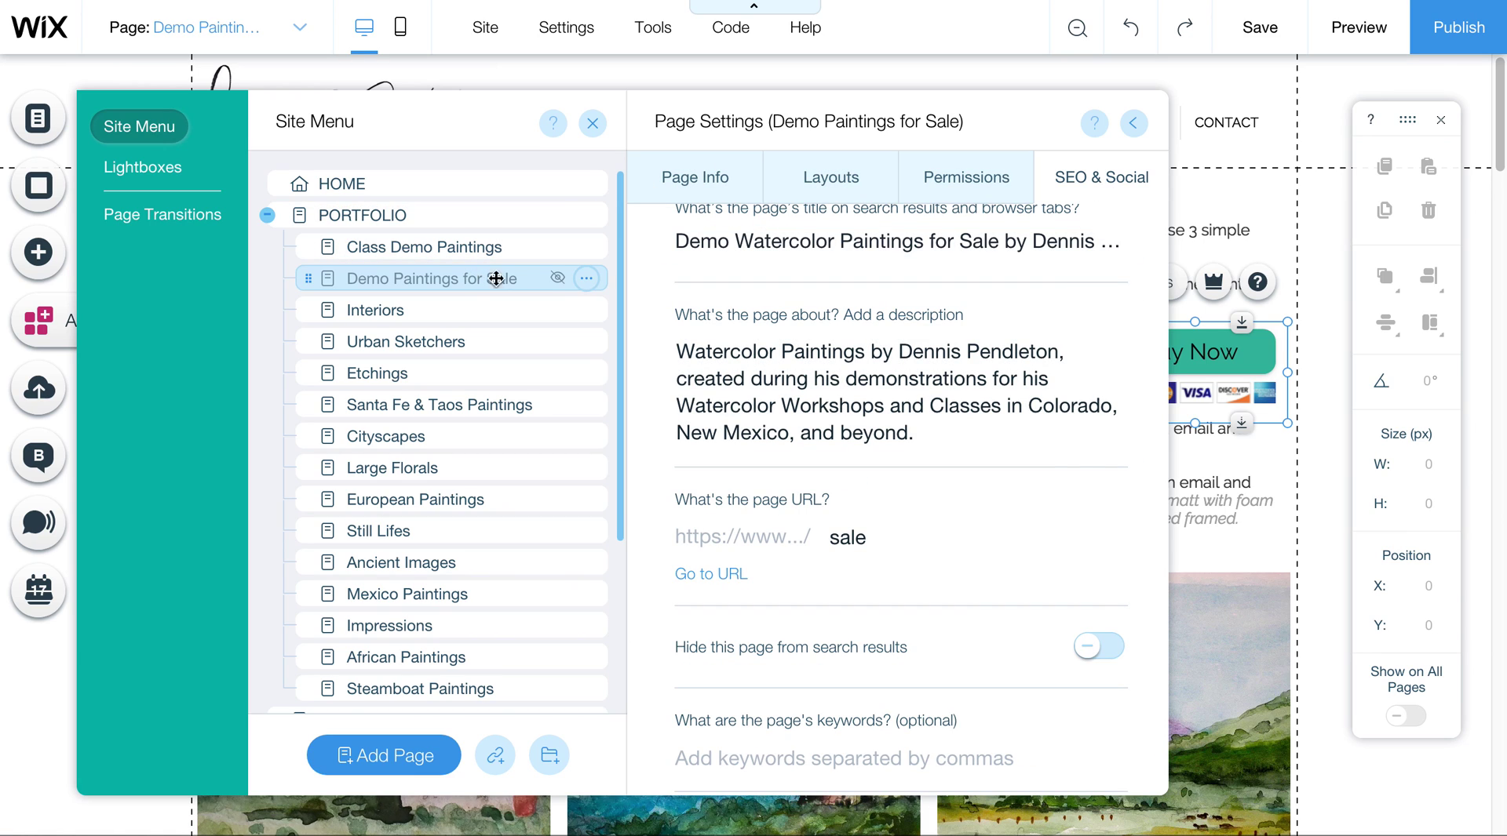
{"action": "left_click", "coordinate": [586, 278]}
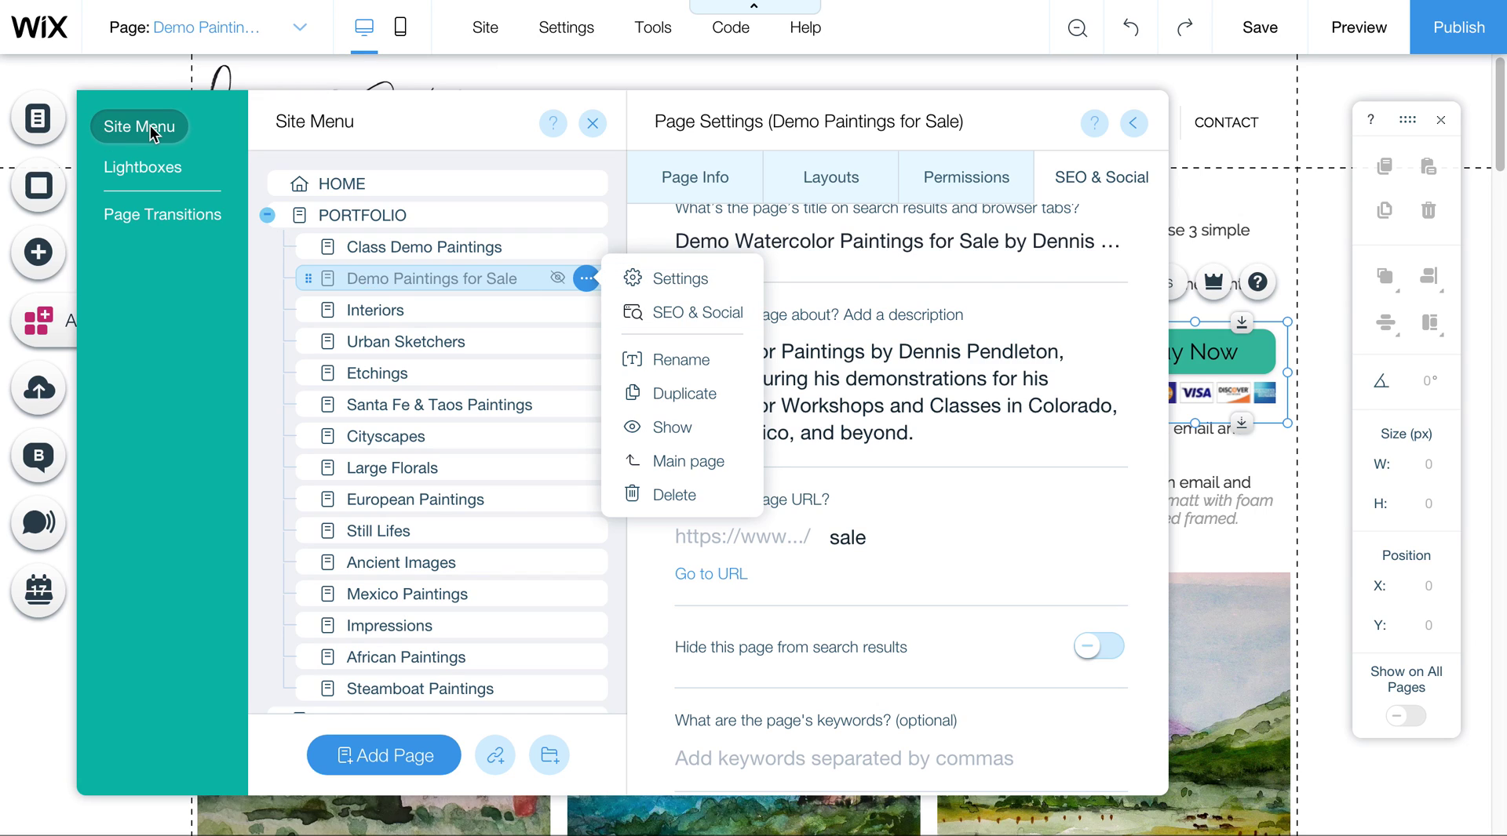
{"action": "left_click", "coordinate": [1139, 126]}
{"action": "left_click", "coordinate": [593, 124]}
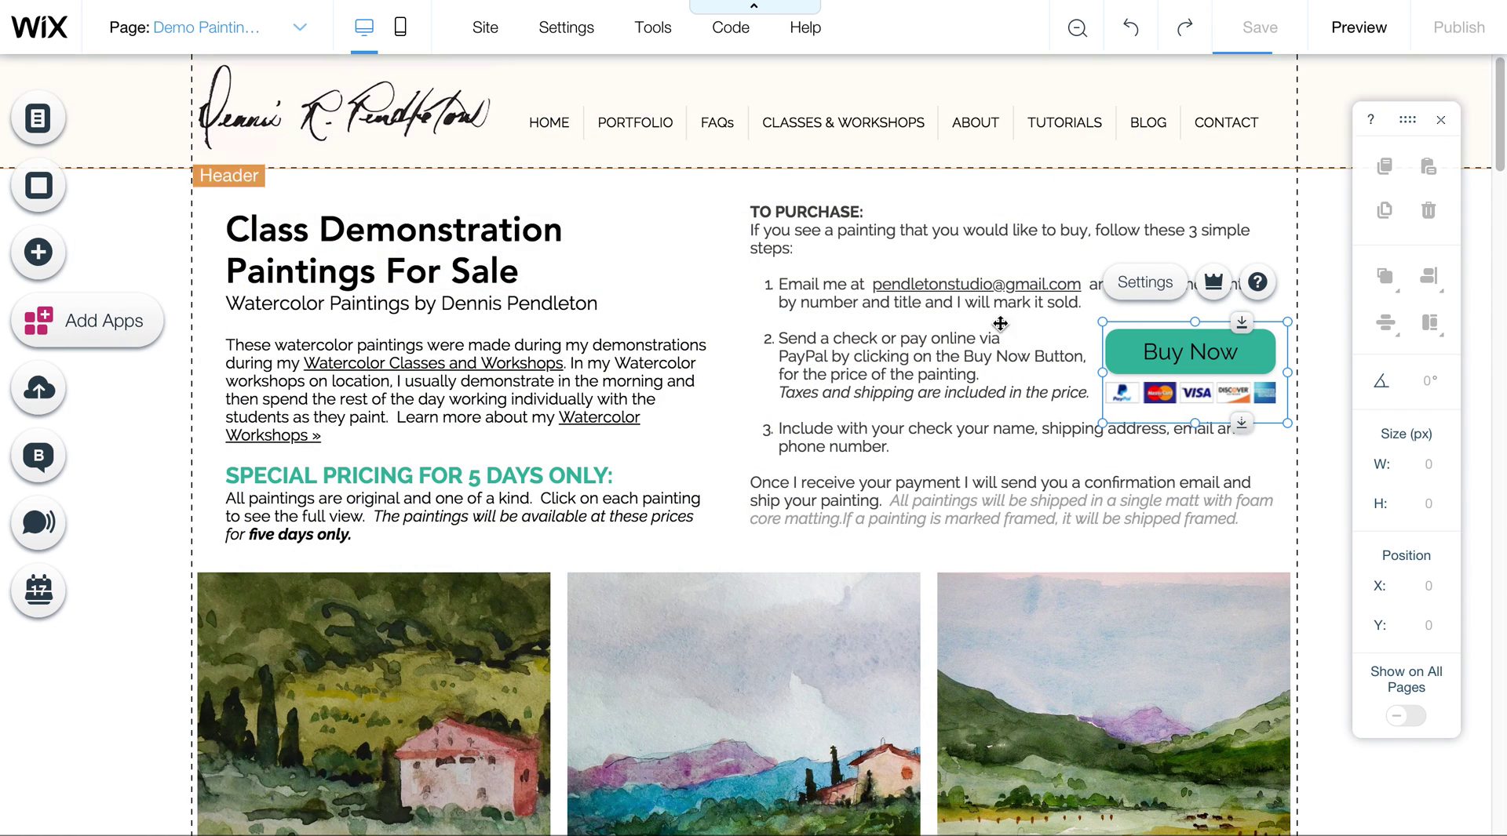